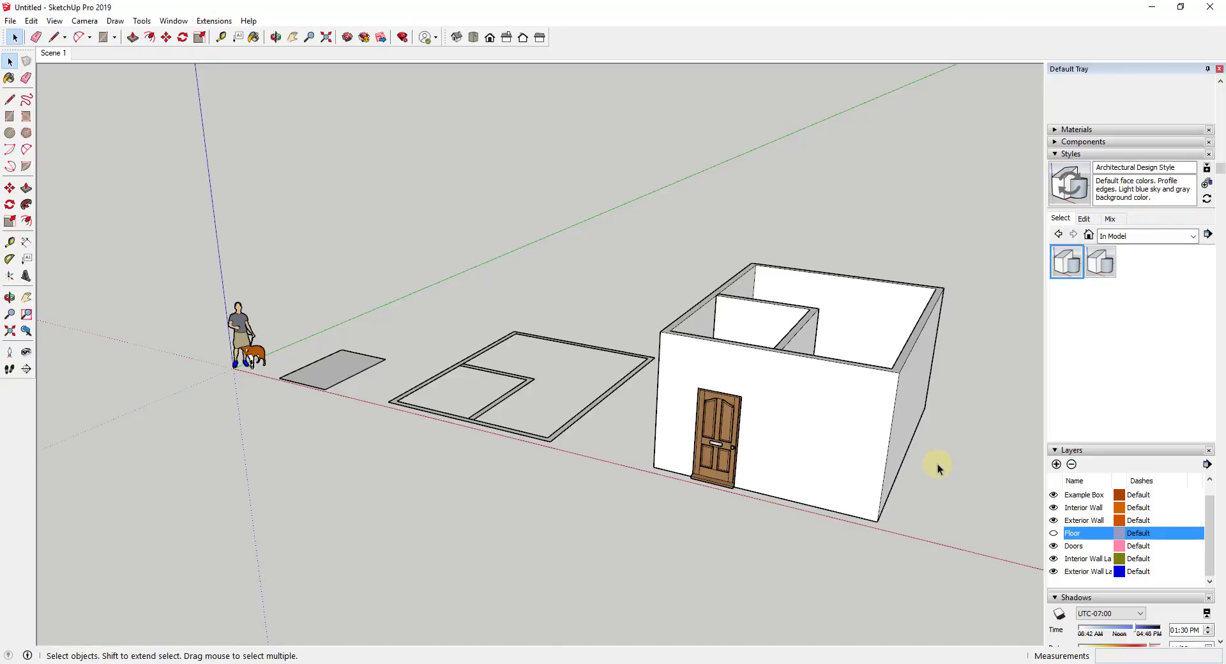
Orbit and zoom to a lower angle so the house appears larger.
middle_drag(964, 435, 436, 462)
scroll(383, 396, up, 4)
scroll(639, 358, down, 2)
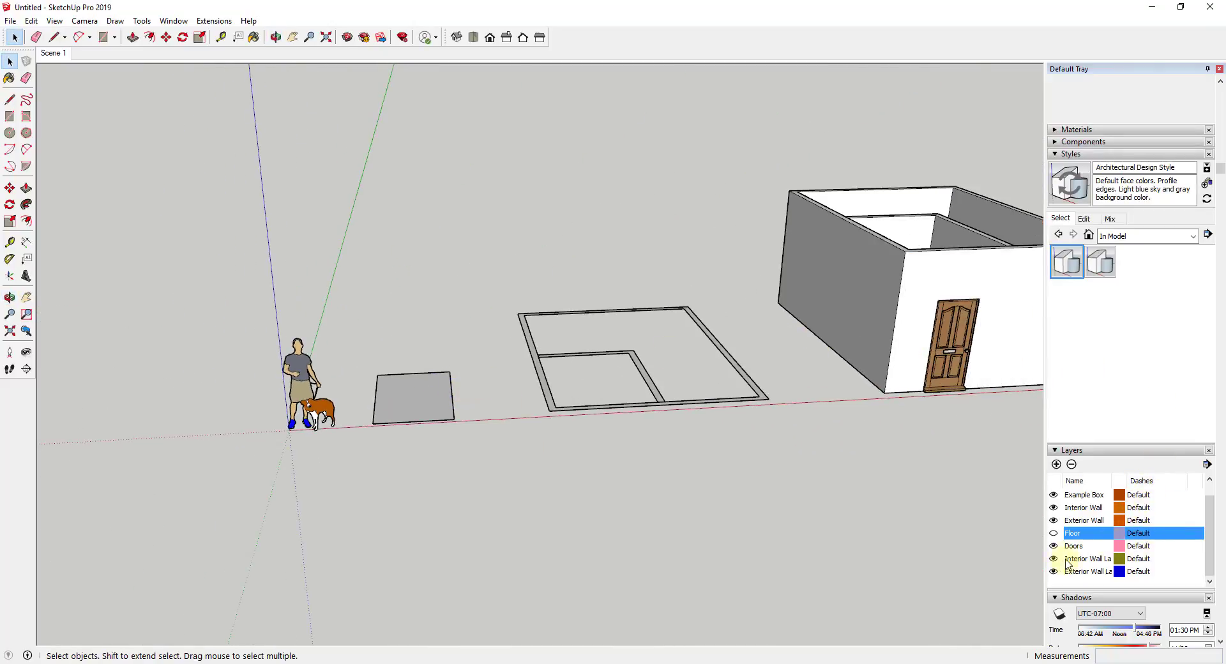
scroll(496, 342, down, 1)
middle_drag(496, 343, 883, 284)
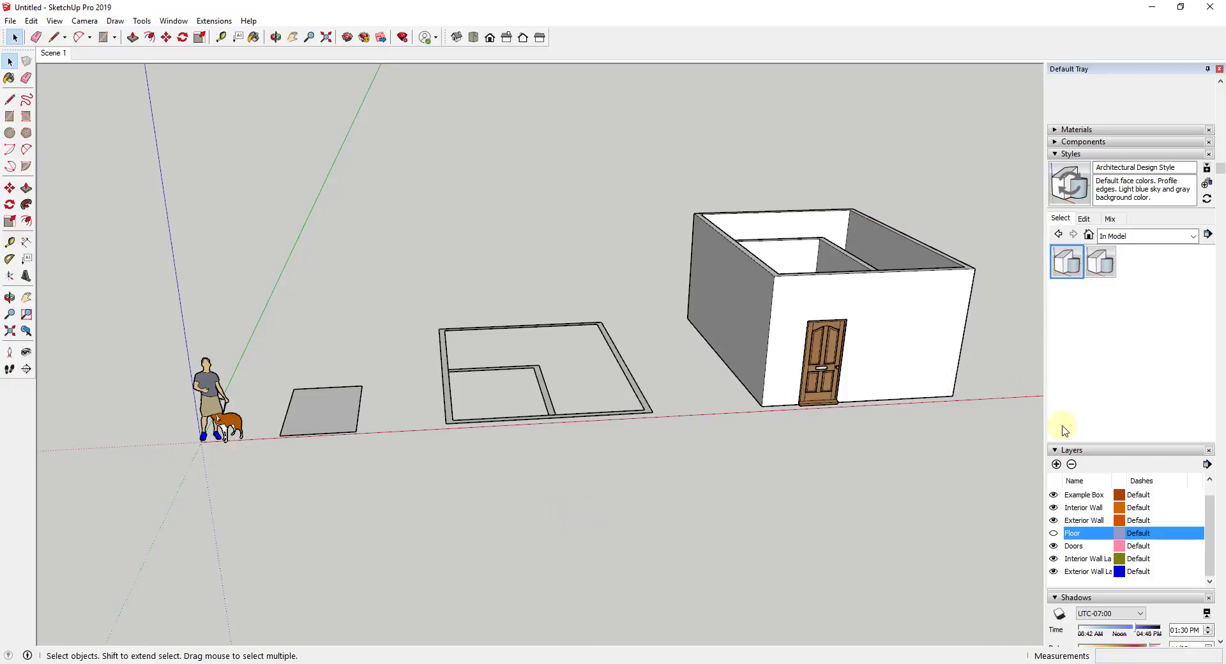
Make the Layers list taller in the tray, select the house, and zoom around it.
drag(1108, 444, 1117, 335)
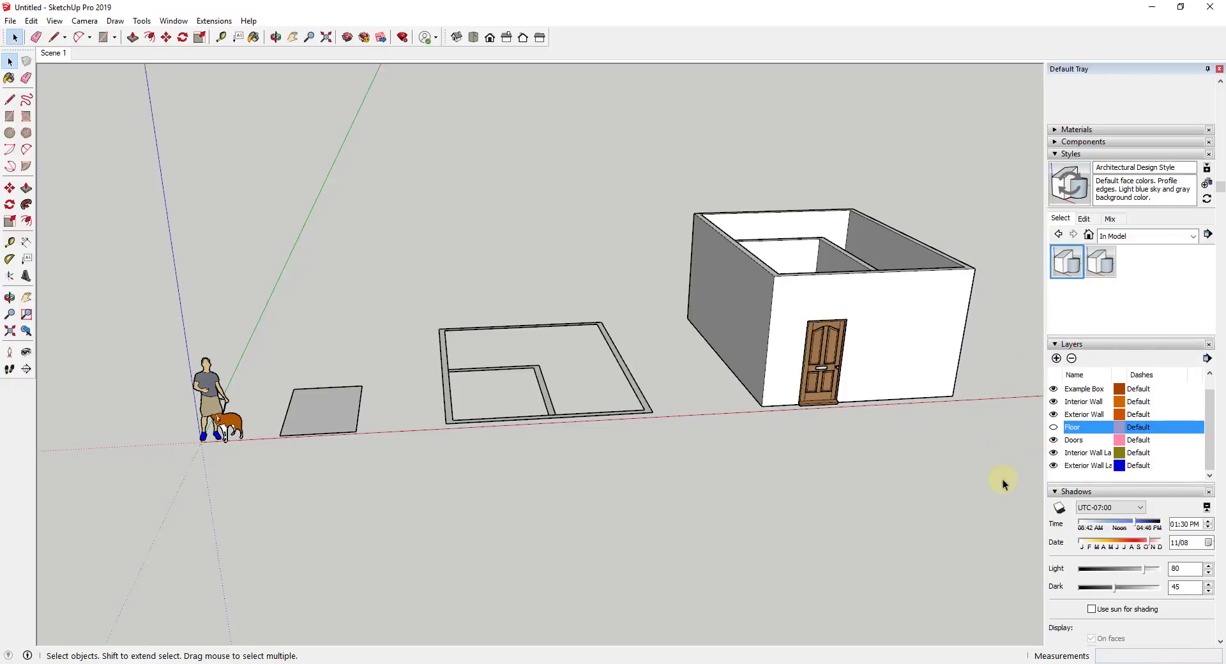
click(785, 302)
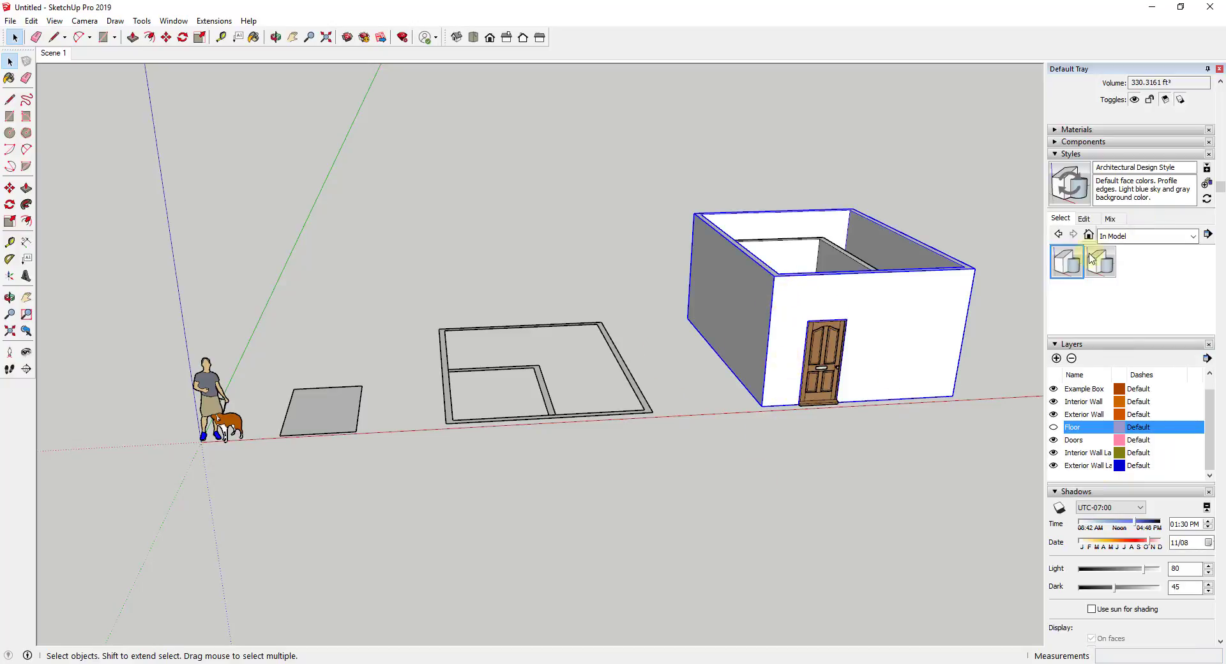
scroll(920, 309, up, 1)
scroll(1087, 185, up, 2)
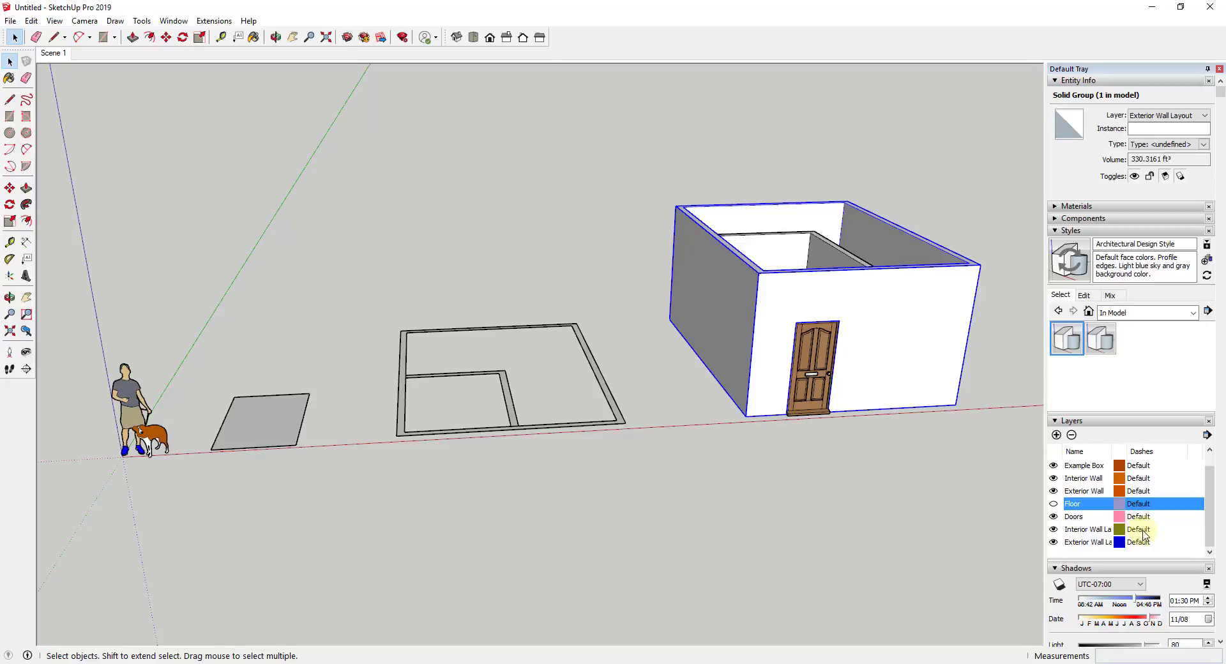
scroll(1050, 360, down, 3)
scroll(860, 364, down, 2)
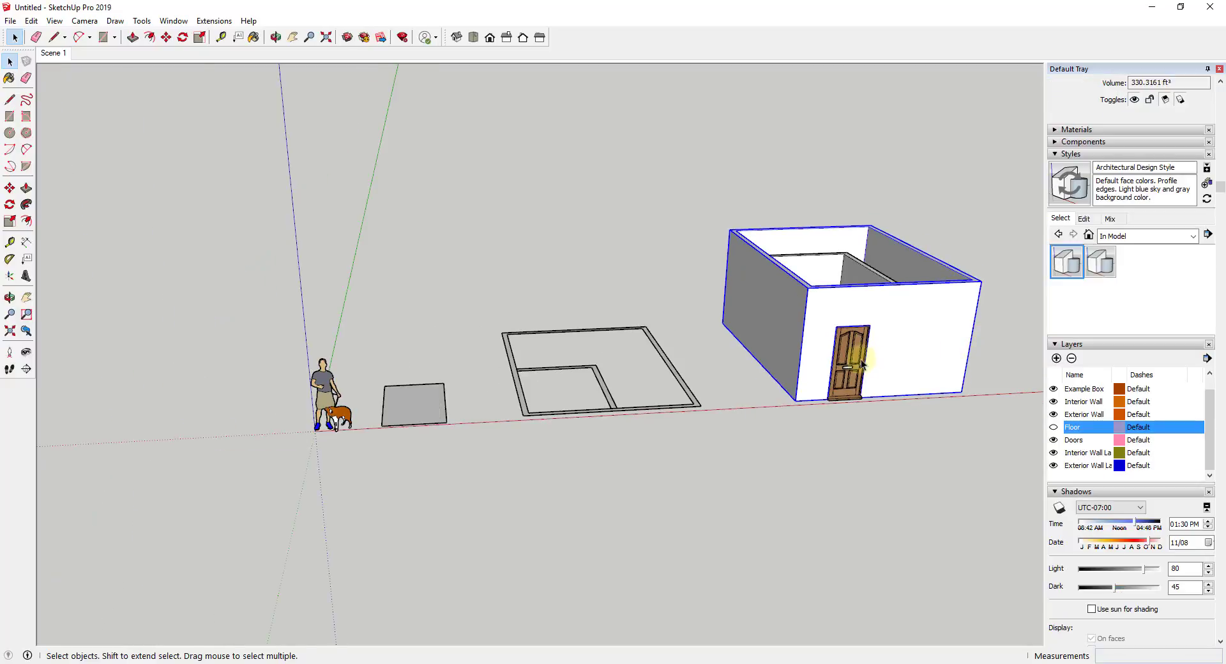
scroll(392, 415, up, 2)
scroll(430, 347, up, 3)
Select the small grey example box and zoom in around it.
click(447, 358)
middle_drag(624, 348, 491, 356)
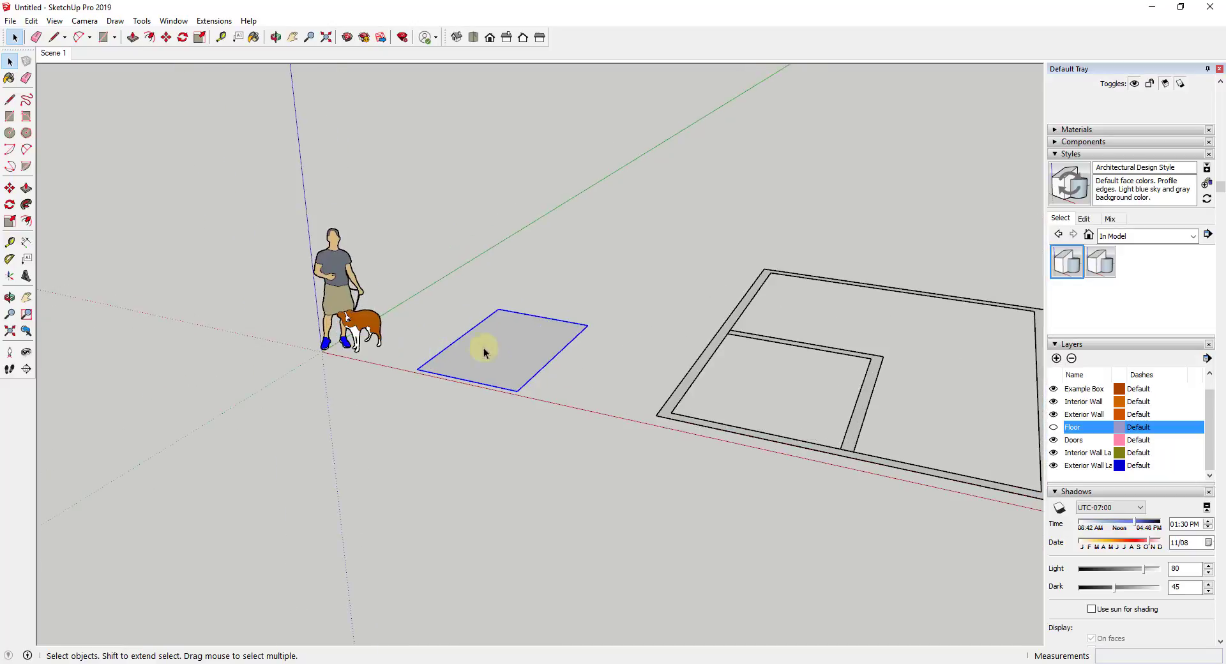
scroll(491, 355, up, 3)
scroll(572, 326, up, 2)
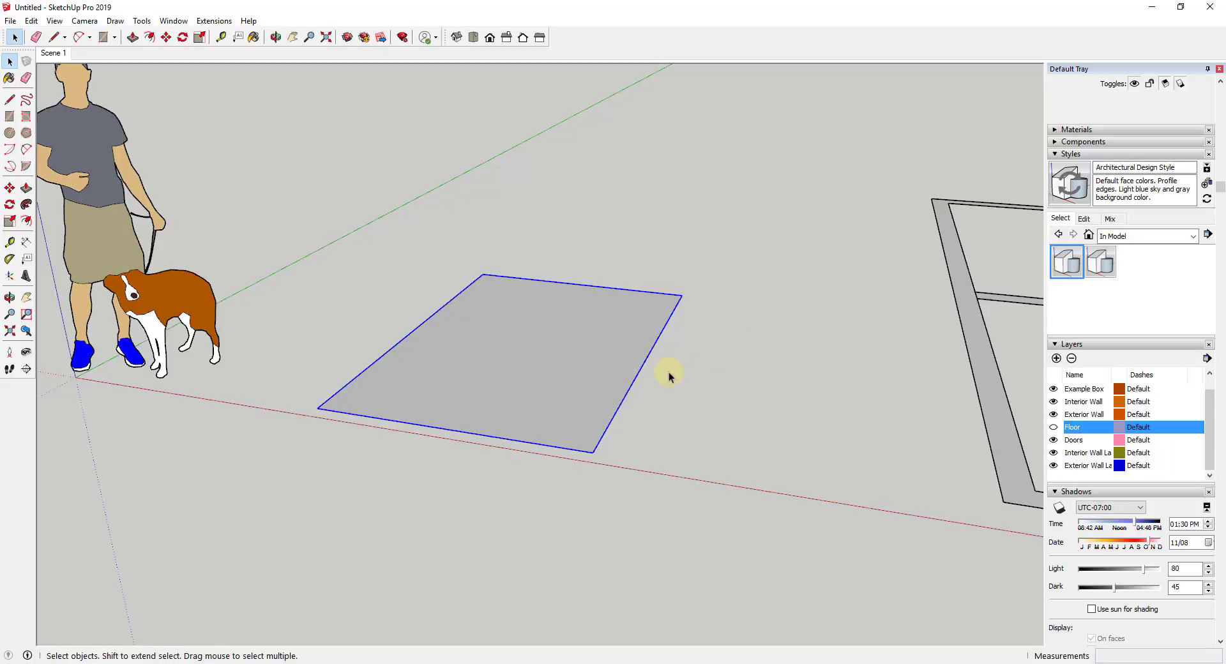
Show Entity Info for the box and keep it on the Example Box layer.
key(shift+e)
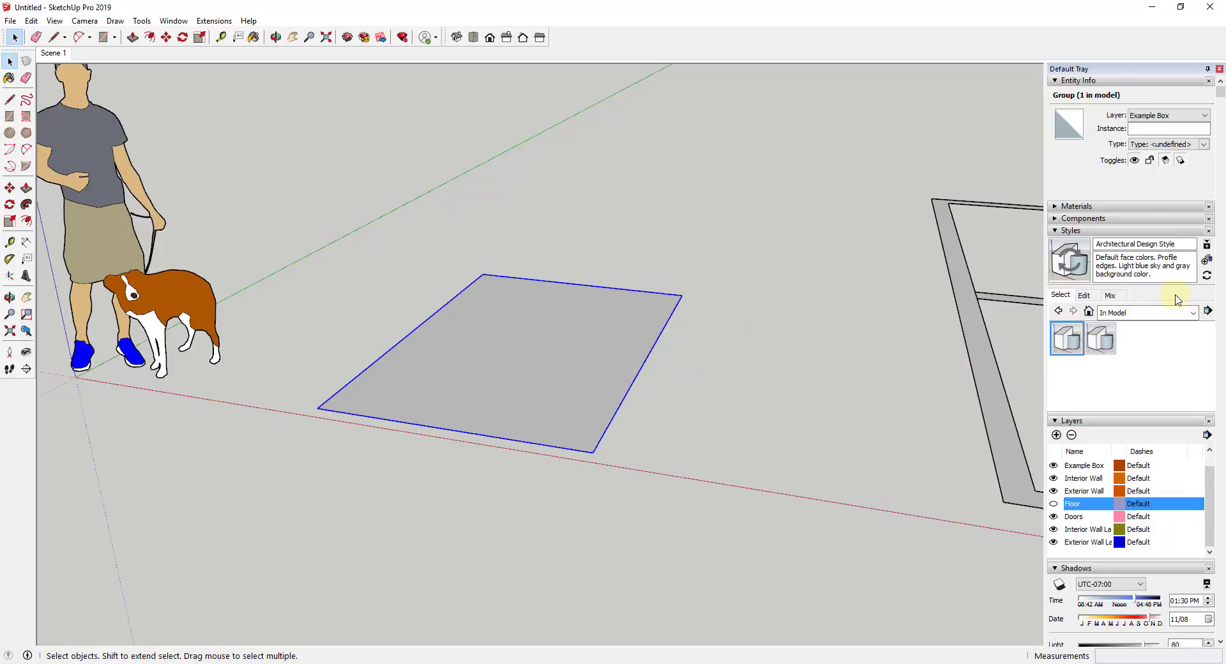
click(1177, 116)
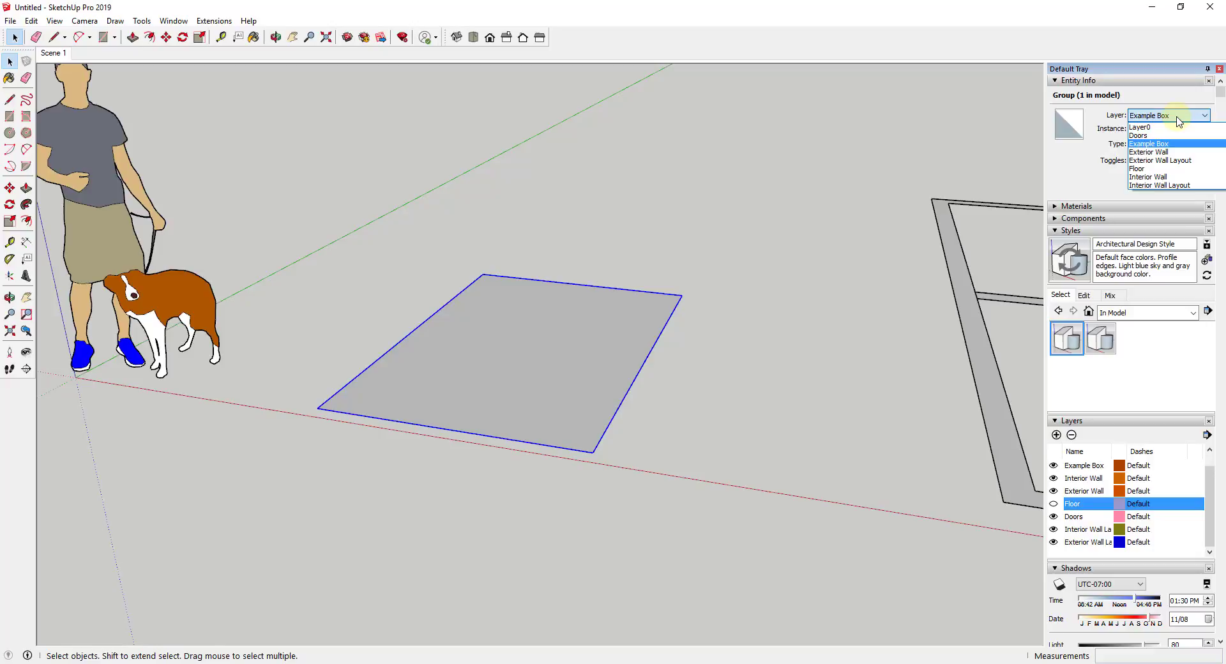
click(1177, 117)
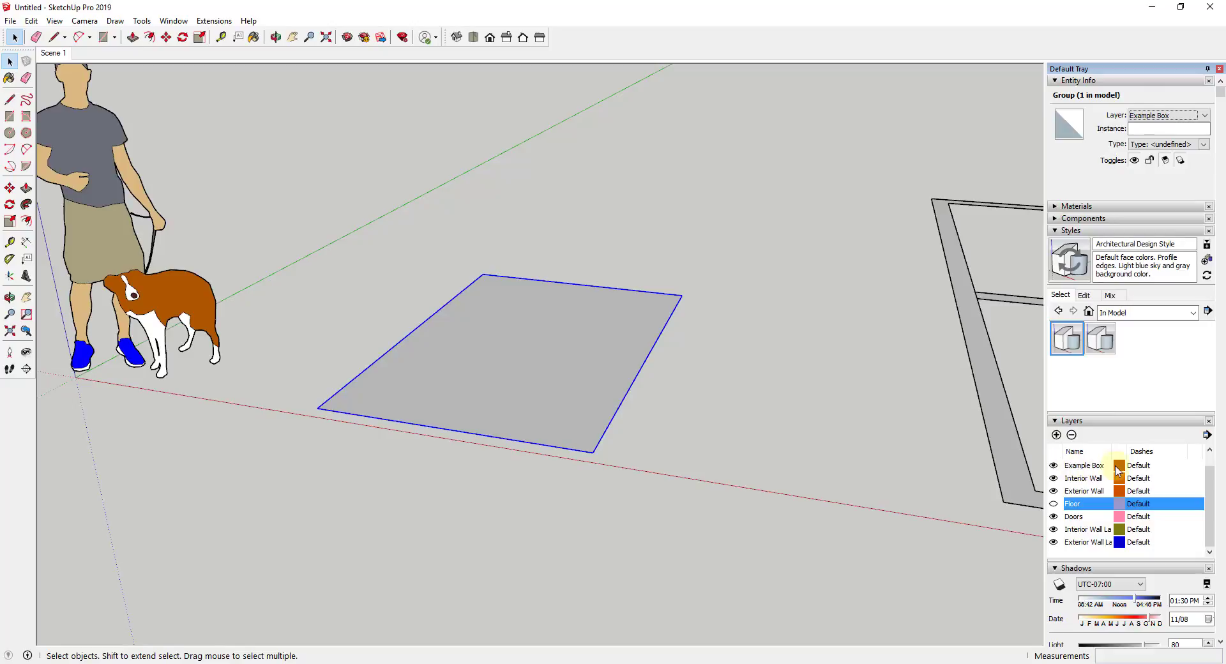
Try solid, then dashed line styles on the Example Box layer and view the dashed edges.
click(1143, 470)
click(1144, 471)
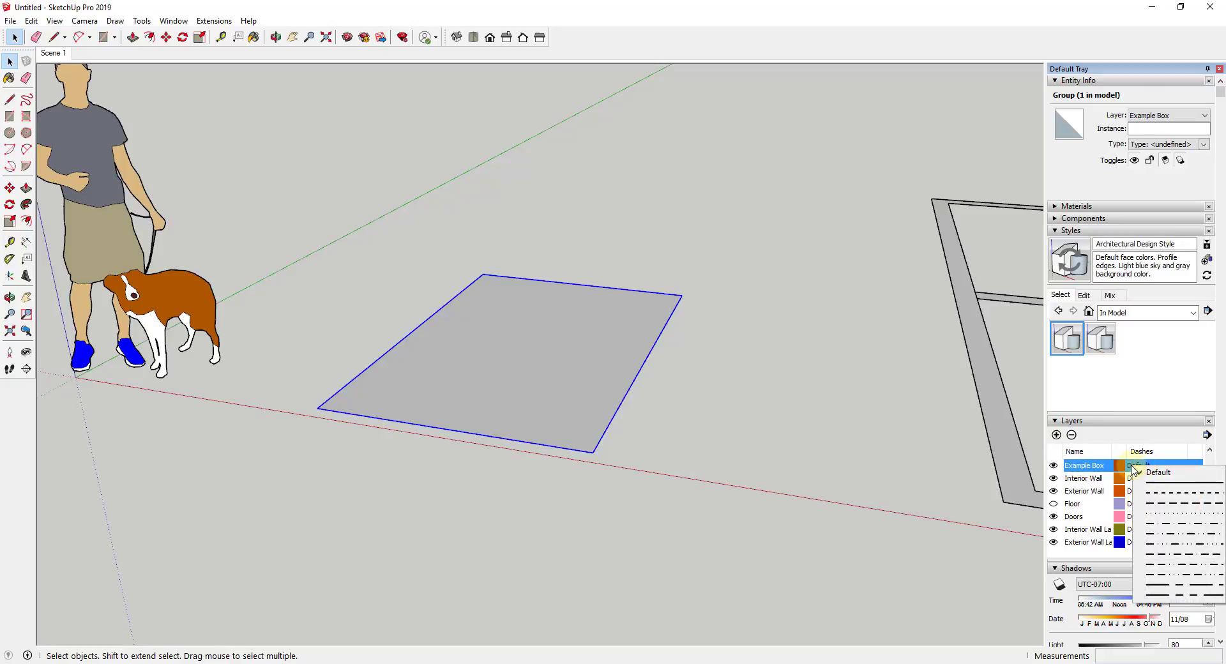
click(1152, 489)
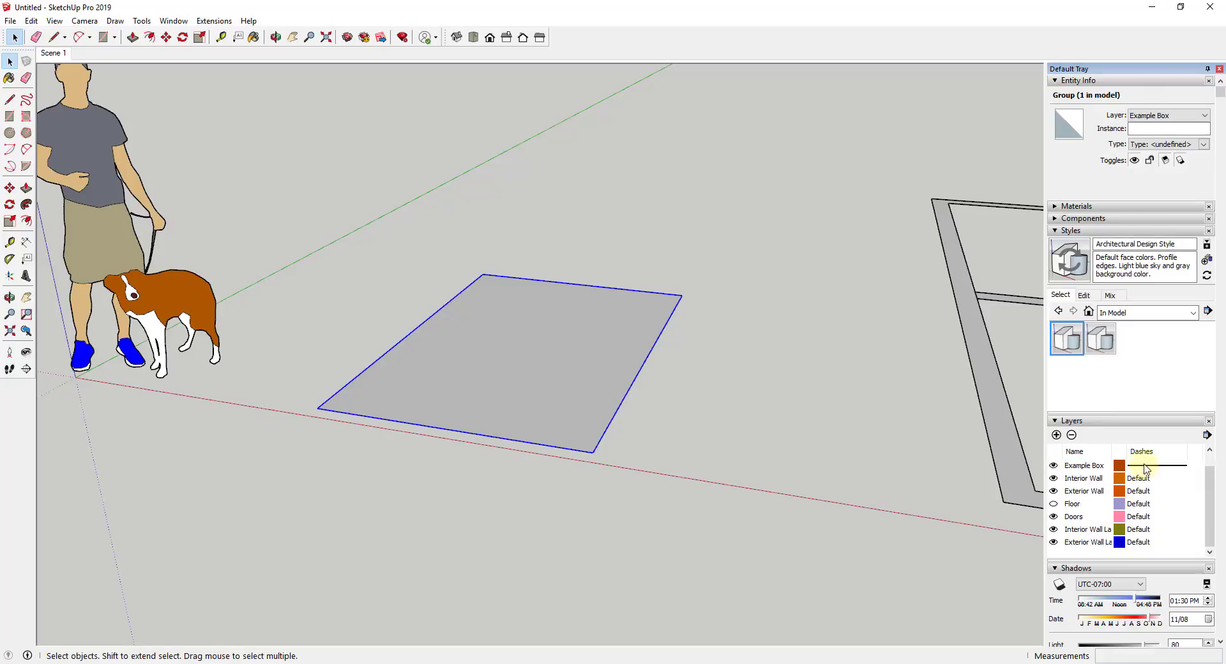
click(1143, 471)
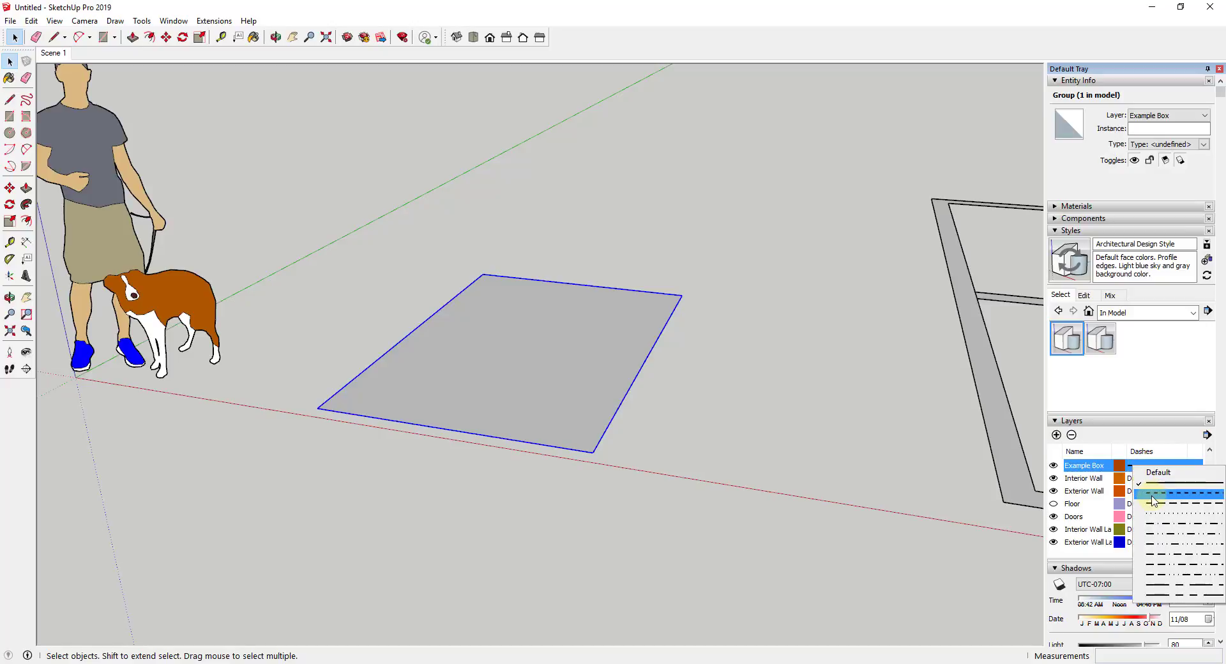
click(1153, 495)
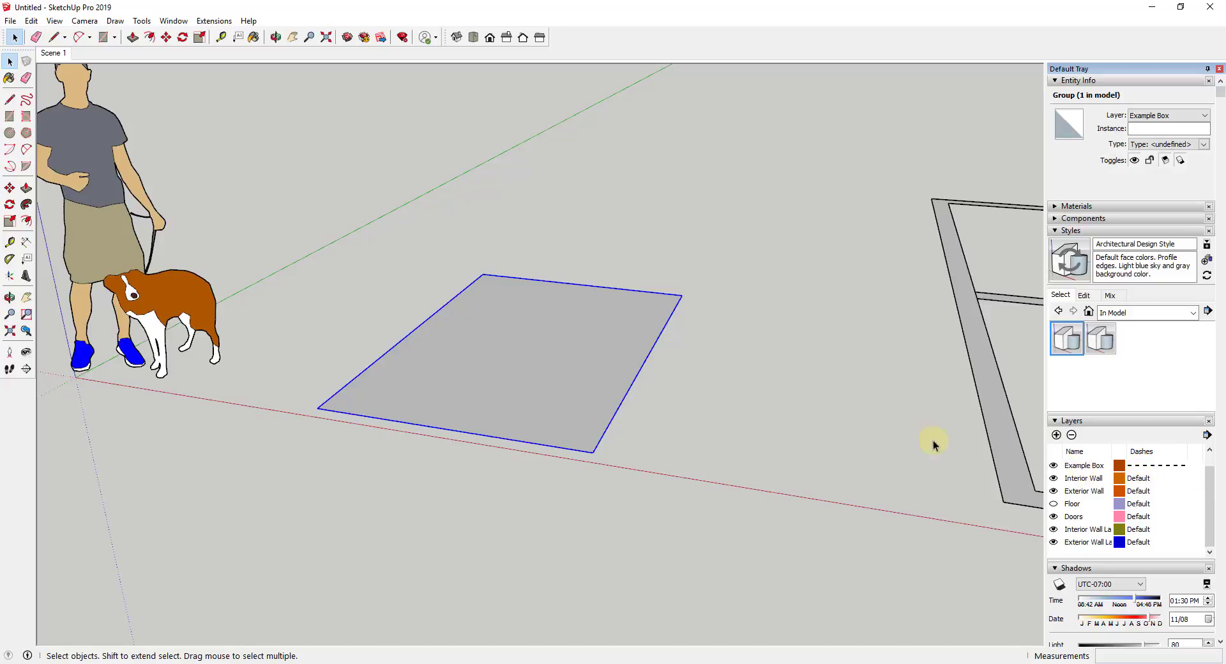
middle_drag(575, 421, 665, 409)
click(665, 408)
middle_drag(506, 465, 515, 437)
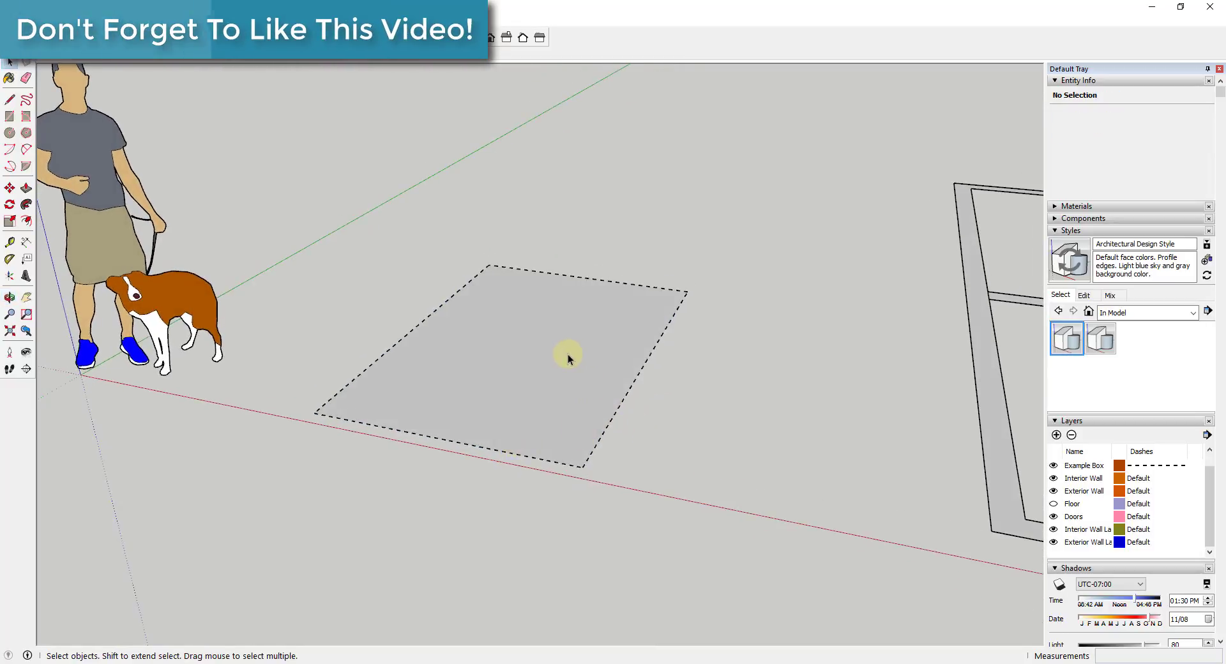
click(639, 374)
scroll(452, 424, up, 3)
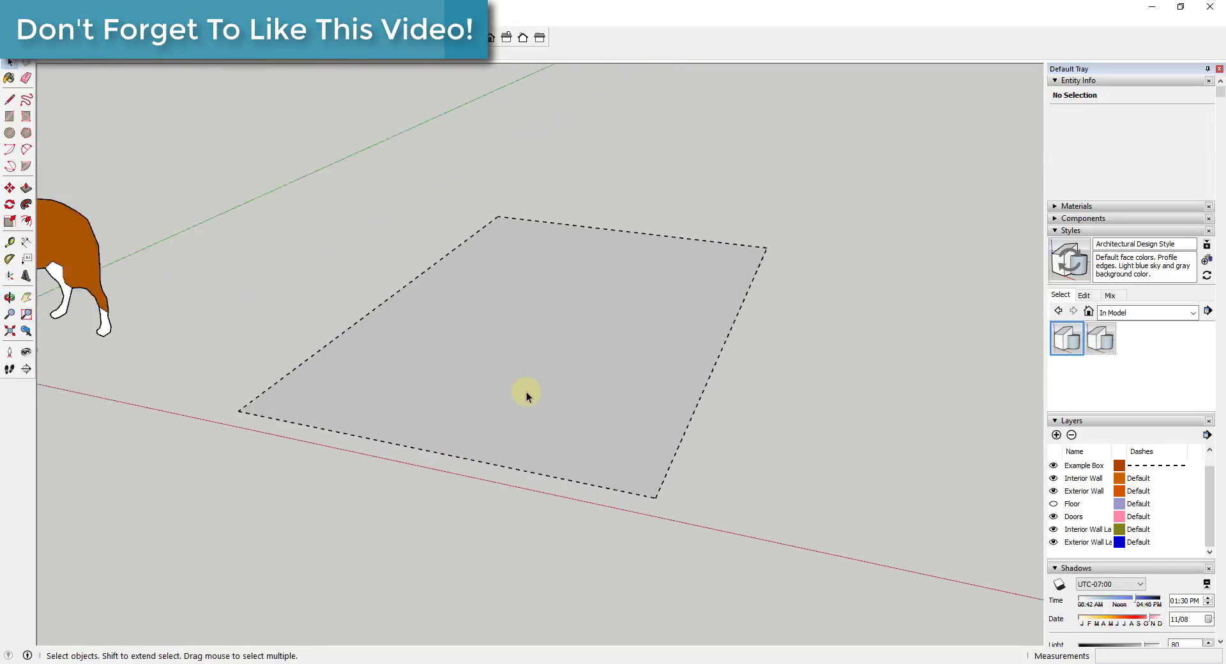
scroll(523, 409, up, 2)
middle_drag(520, 424, 556, 441)
Try long dashes and dots on Example Box, settling on the dash-dot pattern.
click(1144, 469)
click(1158, 510)
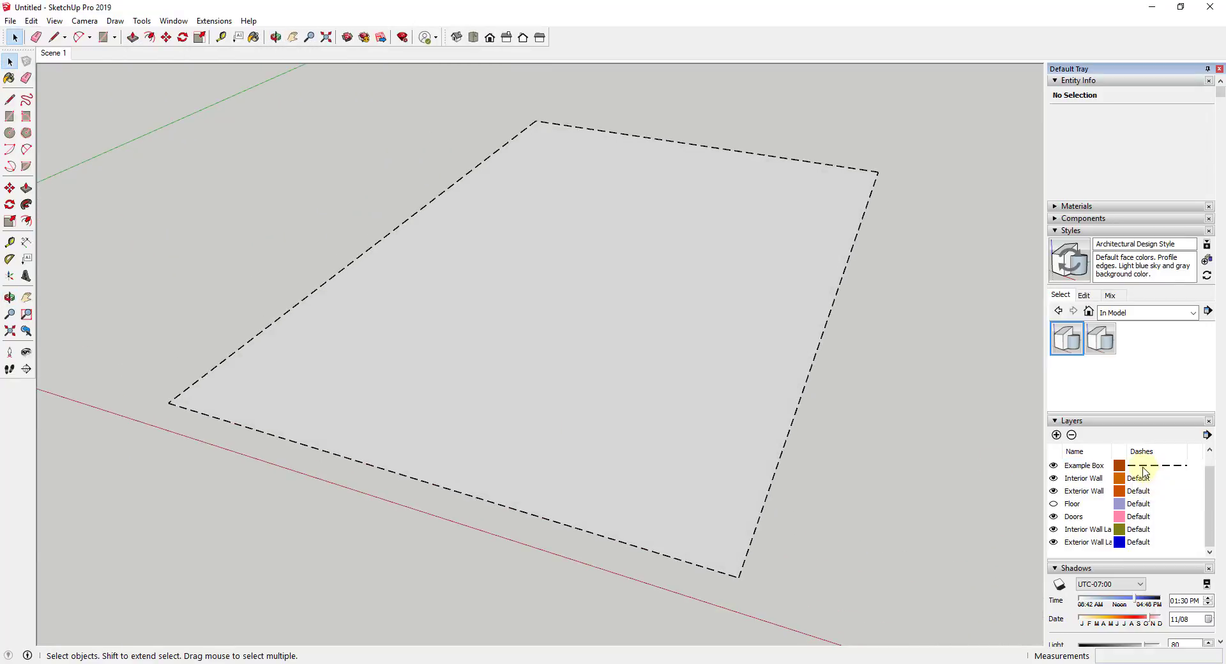
click(1143, 470)
click(1159, 517)
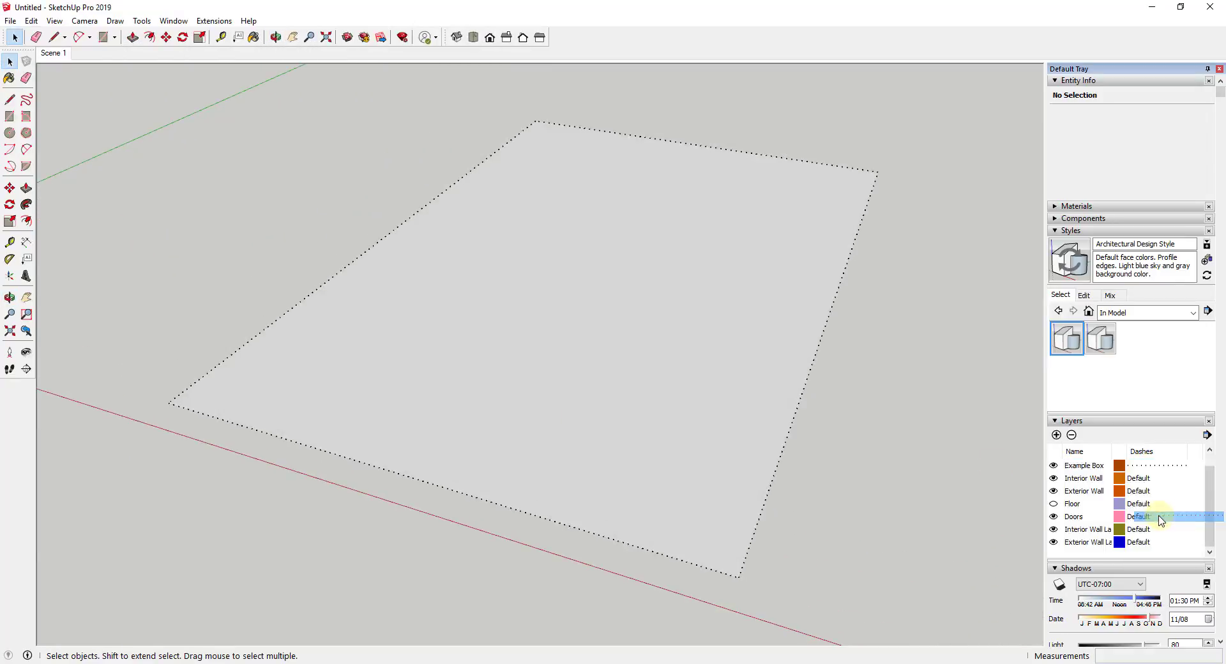
click(1152, 466)
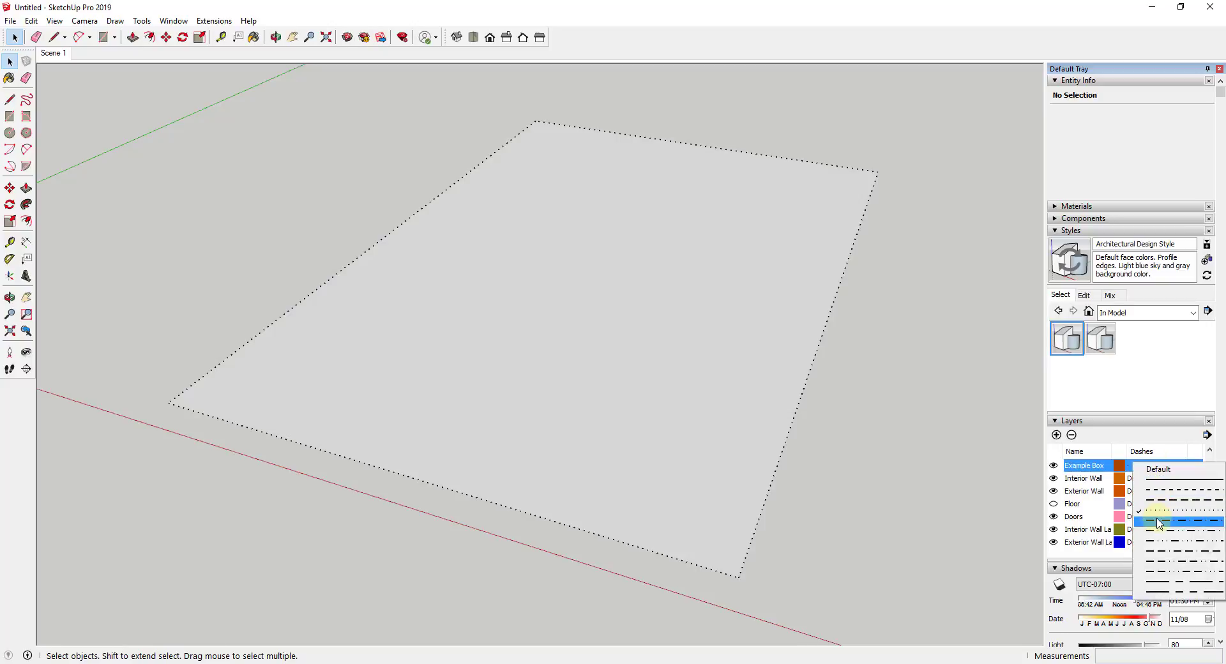
click(1157, 520)
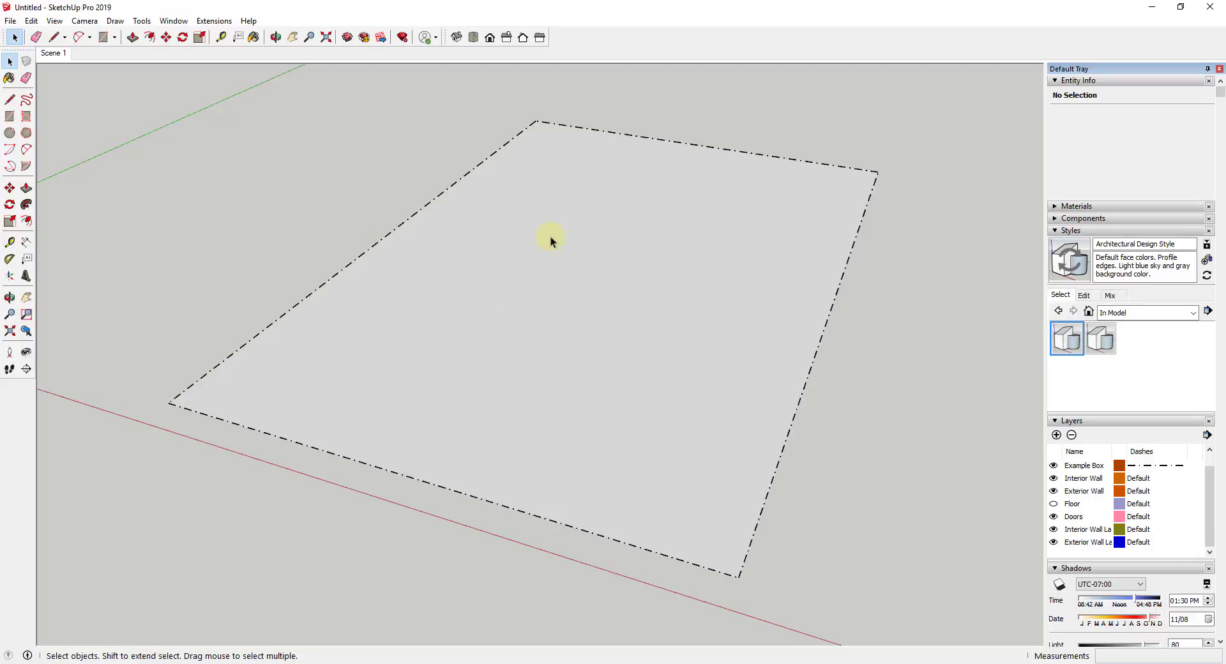
Zoom and orbit slightly around the figure and dog.
scroll(542, 255, down, 6)
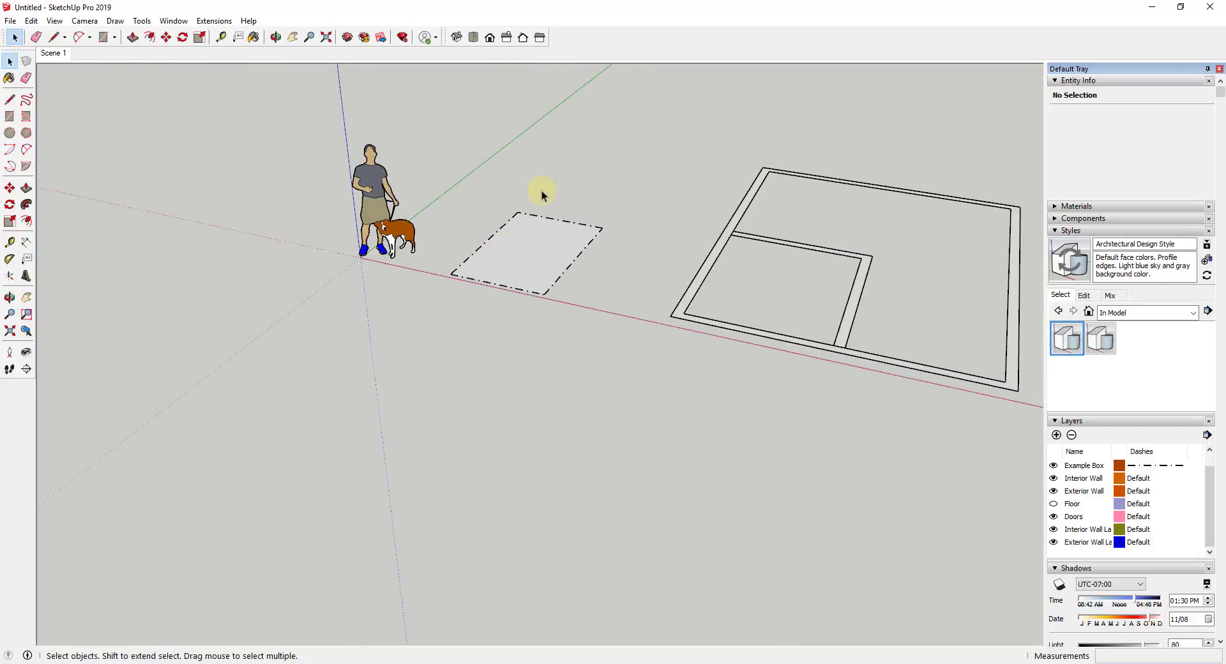
scroll(606, 199, down, 2)
scroll(807, 204, down, 1)
scroll(498, 194, up, 10)
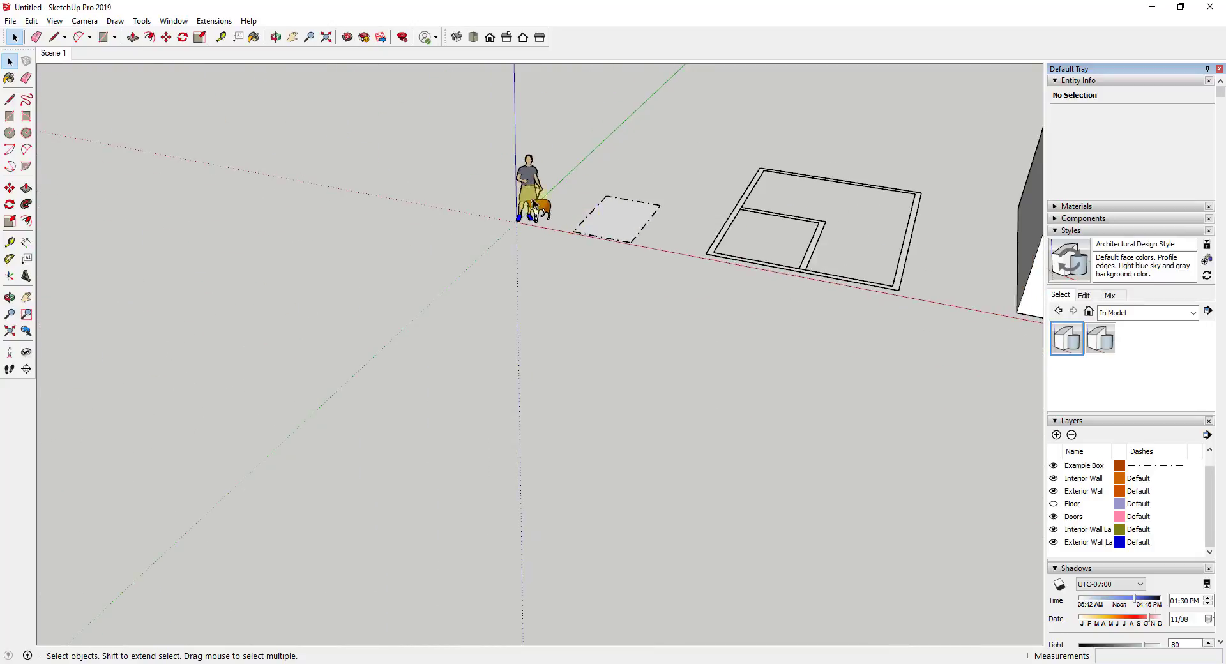
key(o)
drag(620, 307, 585, 277)
key(space)
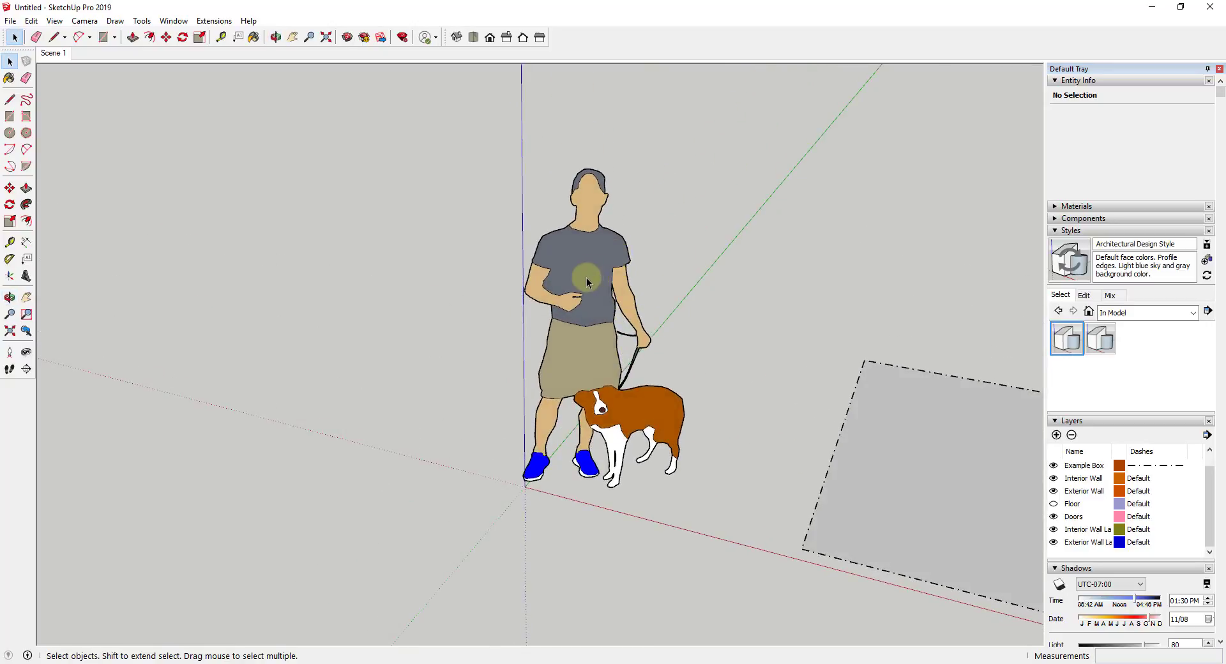
Put the figure-and-dog component on the Example Box layer.
click(624, 274)
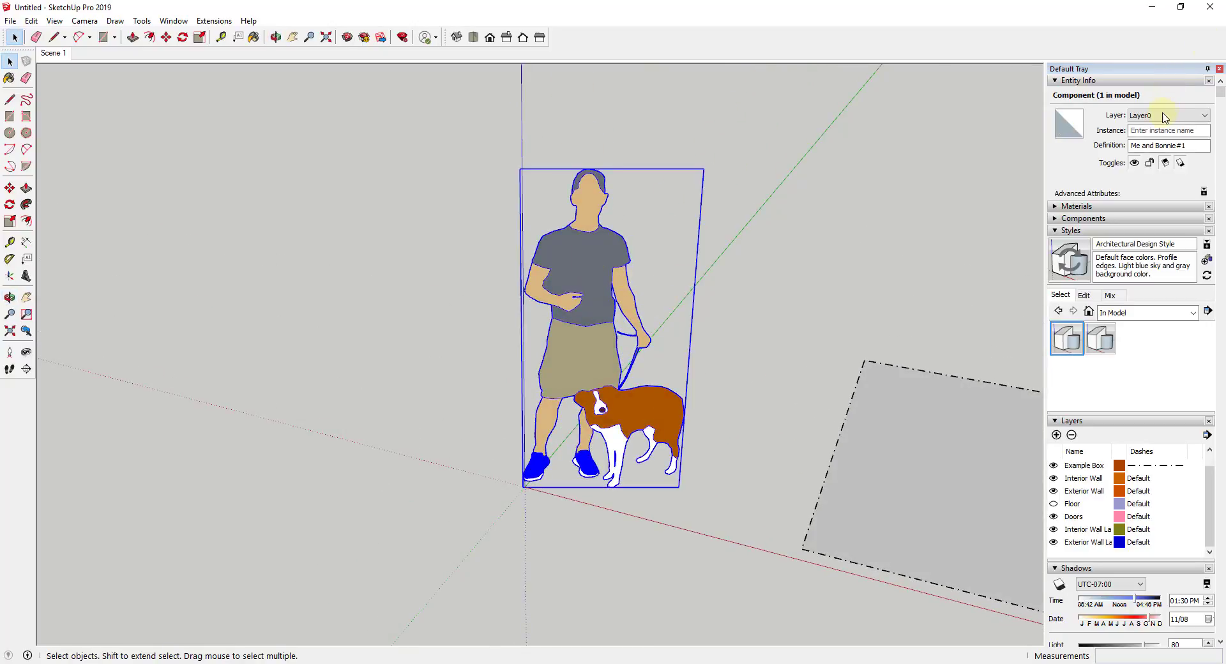
click(1160, 115)
click(1160, 145)
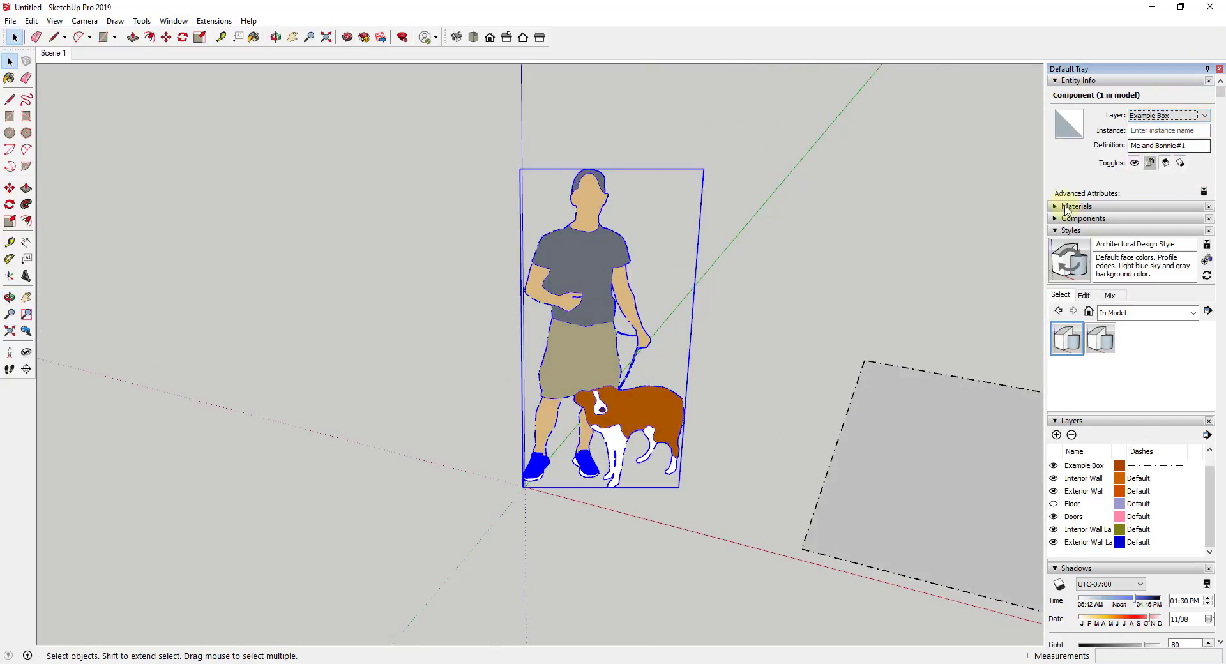
scroll(622, 391, up, 5)
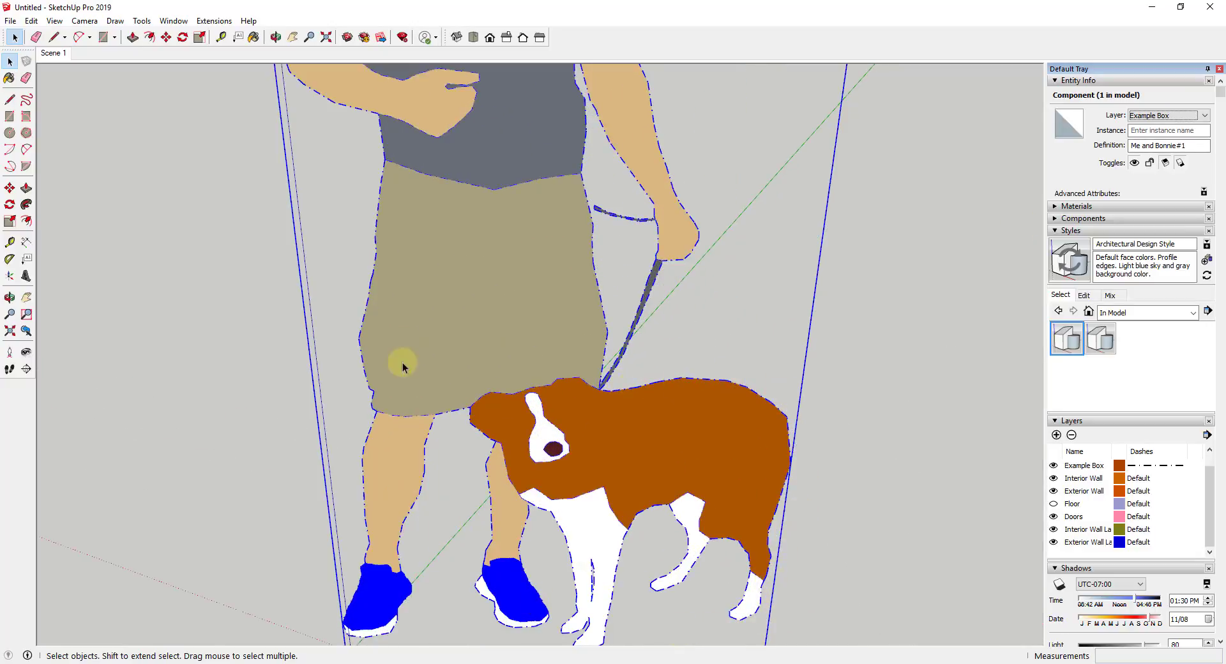
scroll(561, 181, down, 8)
scroll(747, 266, up, 5)
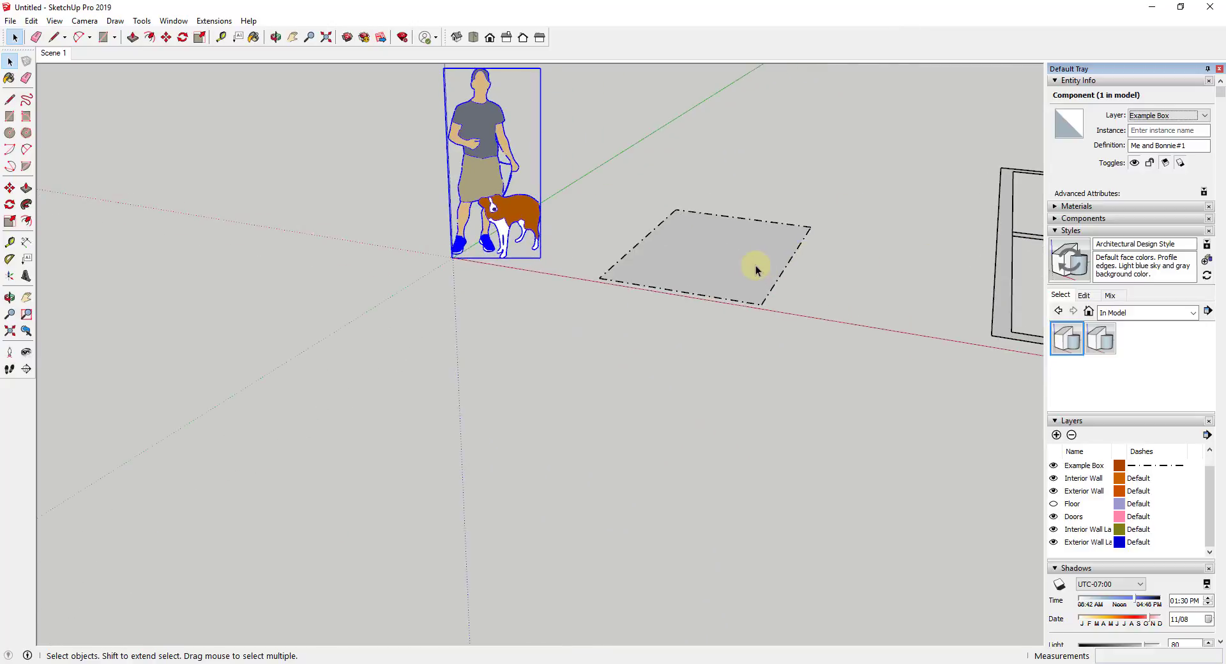
Orbit around the figure and box to see the dash-dot rectangle from another angle.
middle_drag(607, 277, 700, 279)
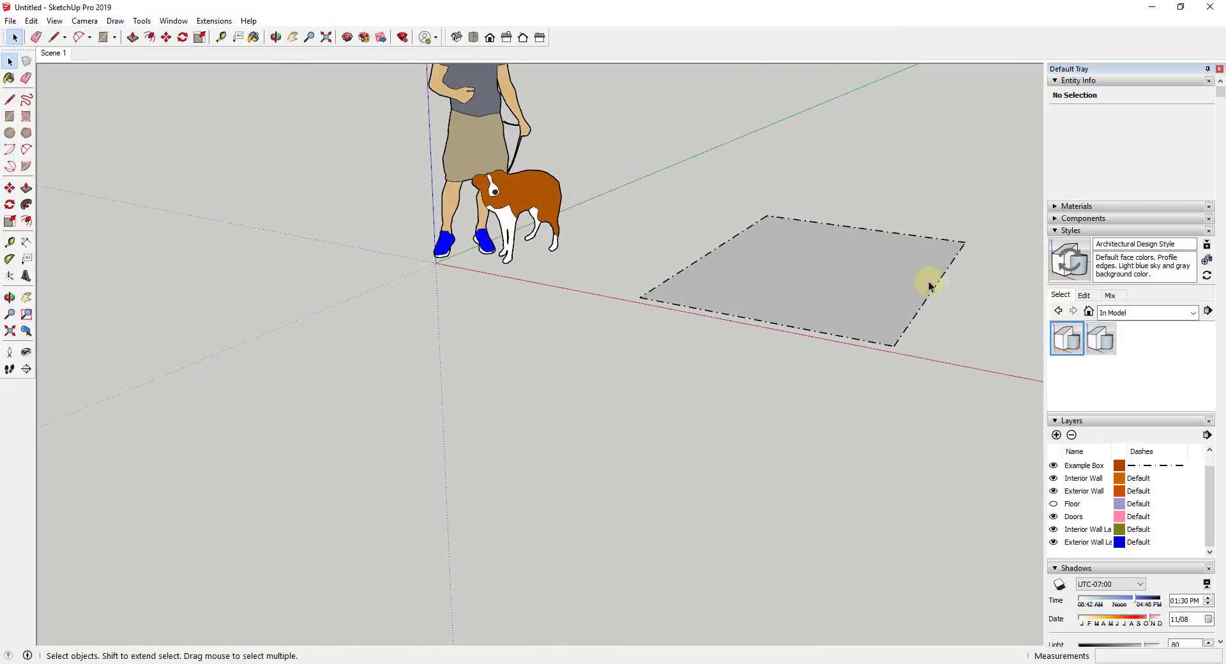
scroll(911, 279, up, 2)
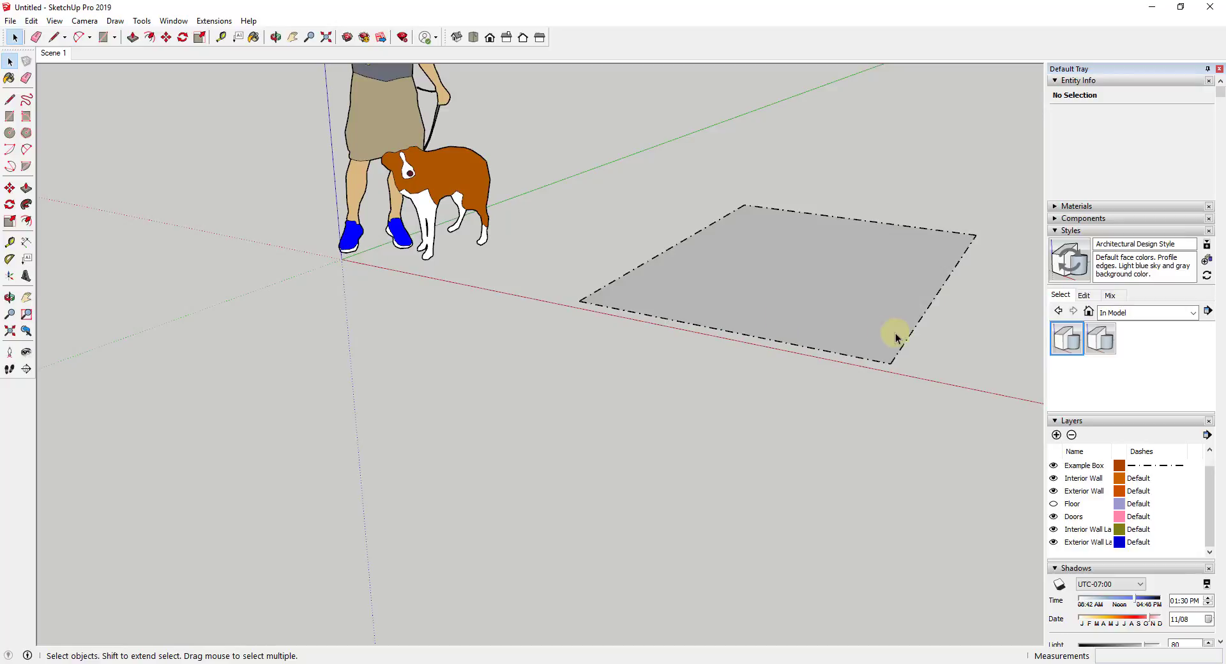
middle_drag(918, 281, 903, 325)
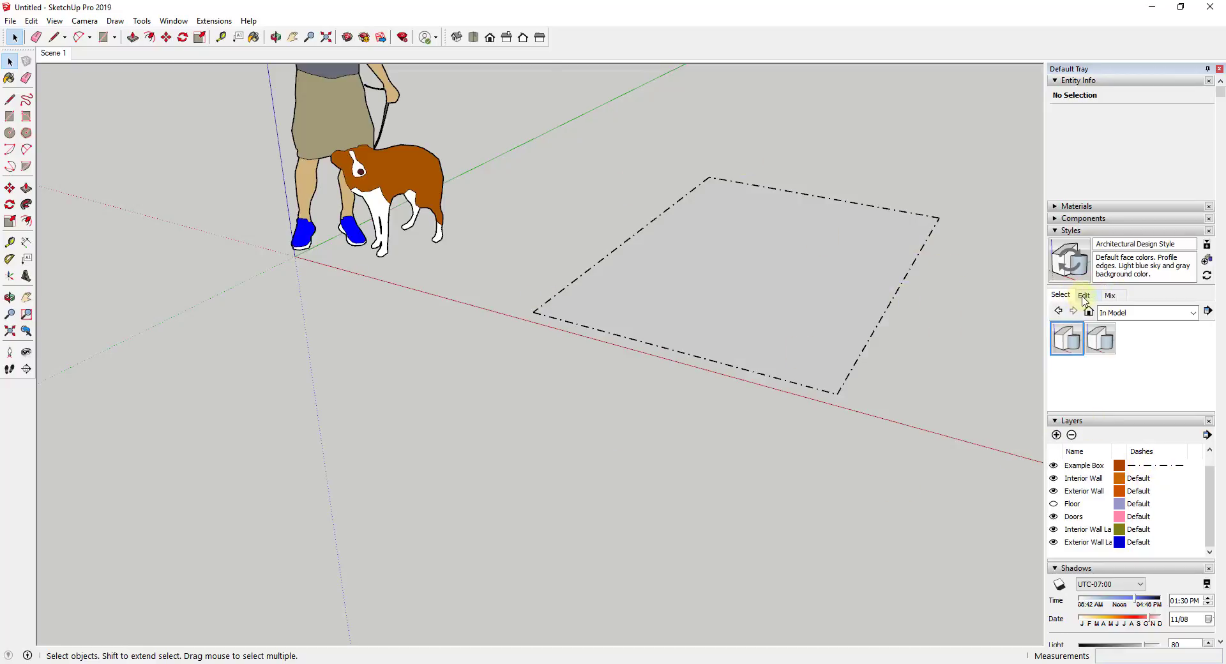
middle_drag(876, 318, 808, 313)
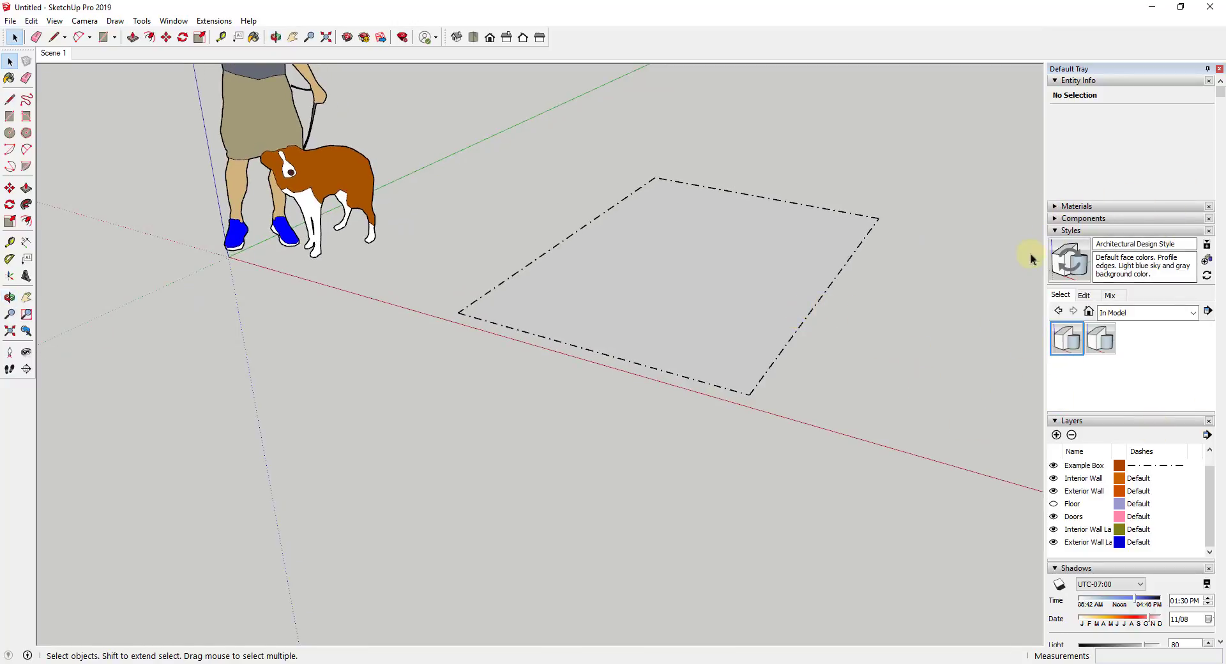
click(208, 26)
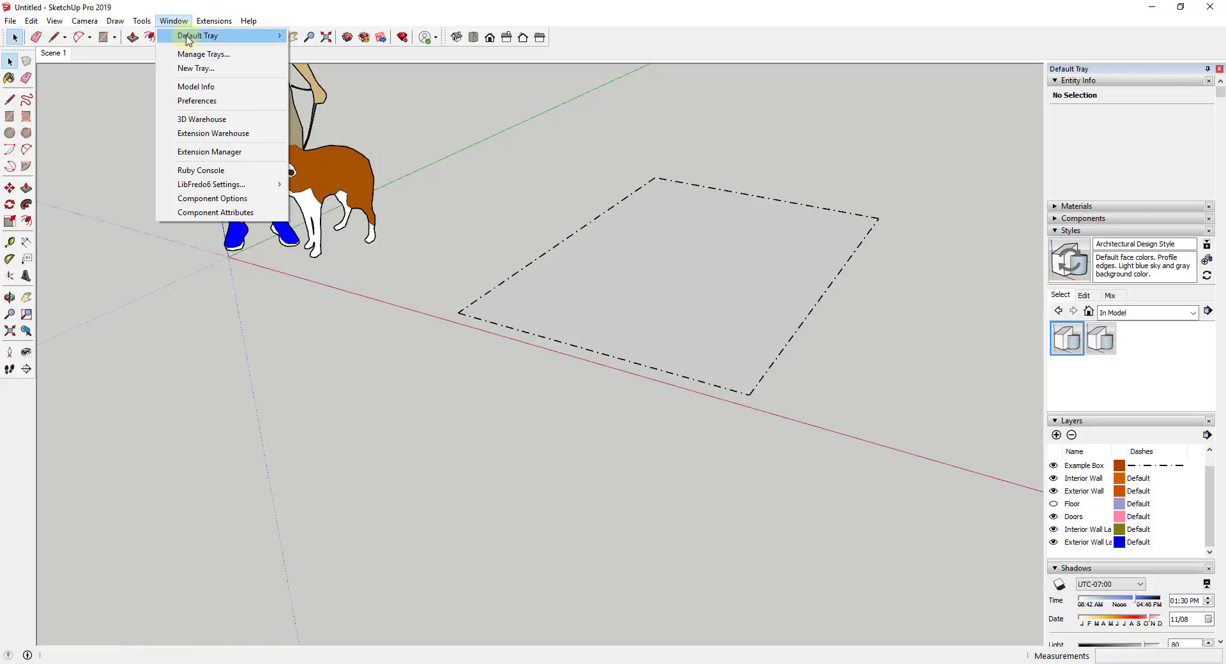
mouse_move(191, 40)
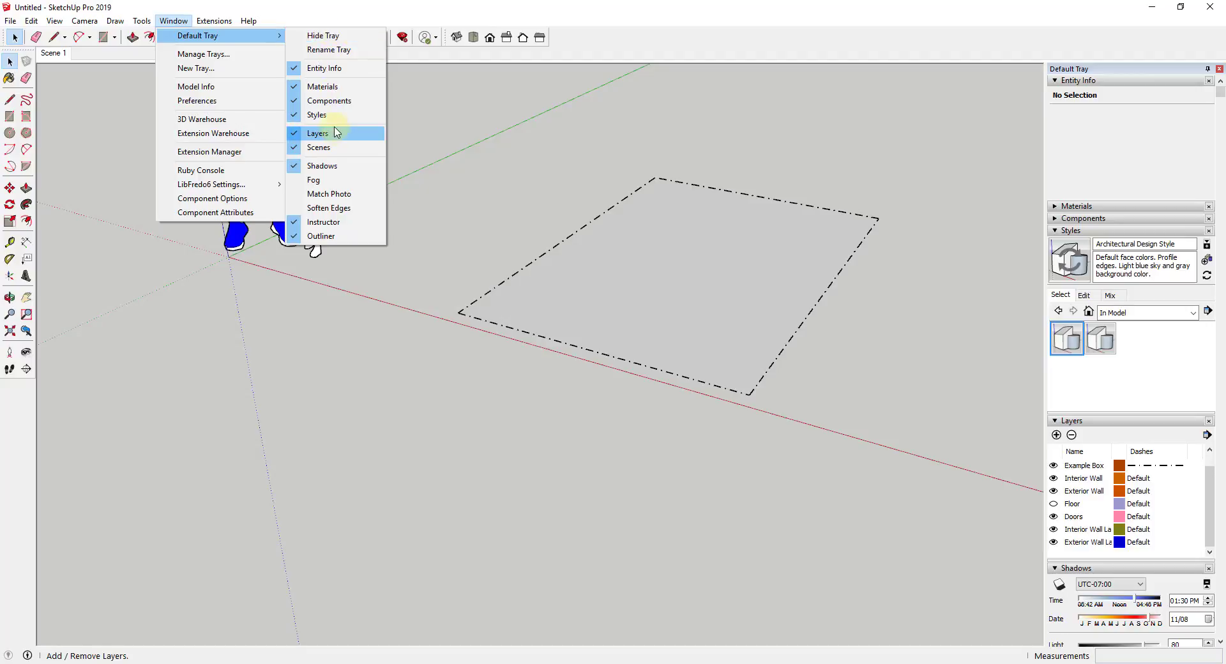
click(1112, 390)
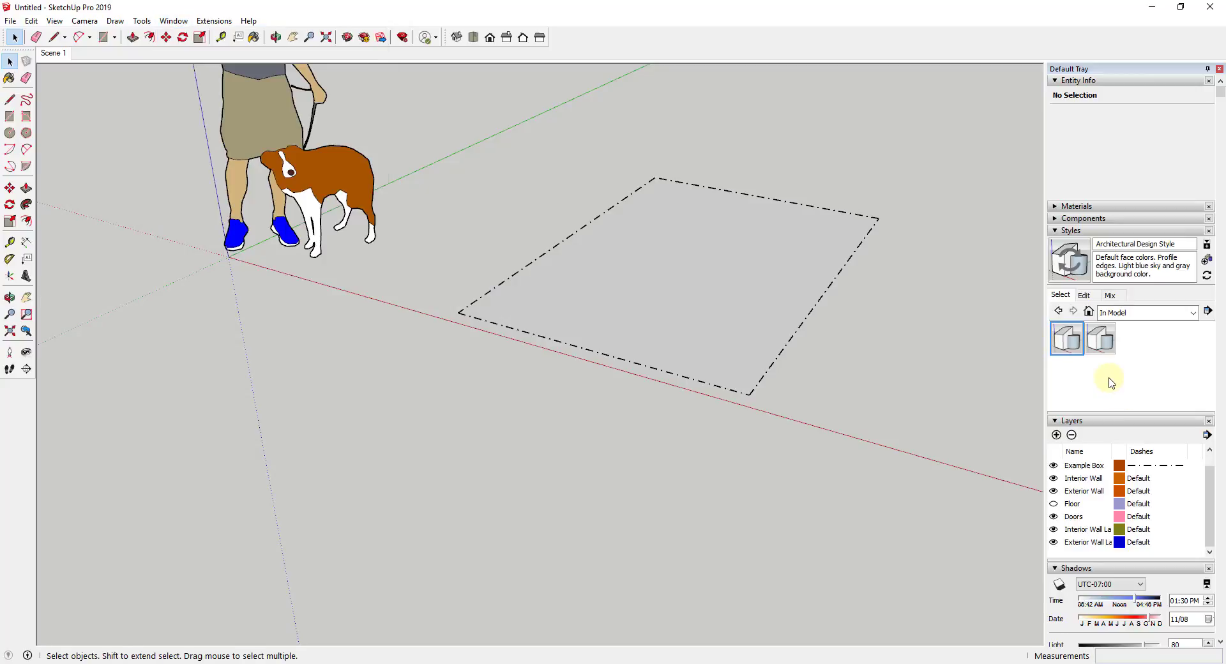
Change the style's Edge Settings Profiles width from 2 to 4.
click(1084, 296)
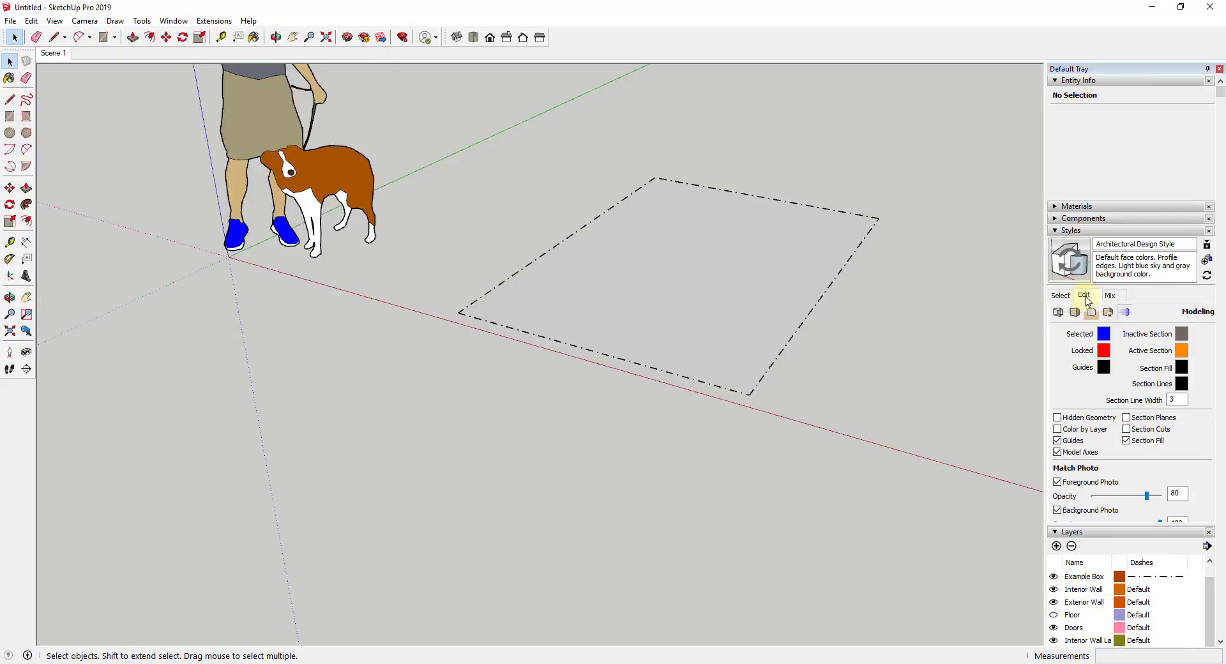
click(1058, 312)
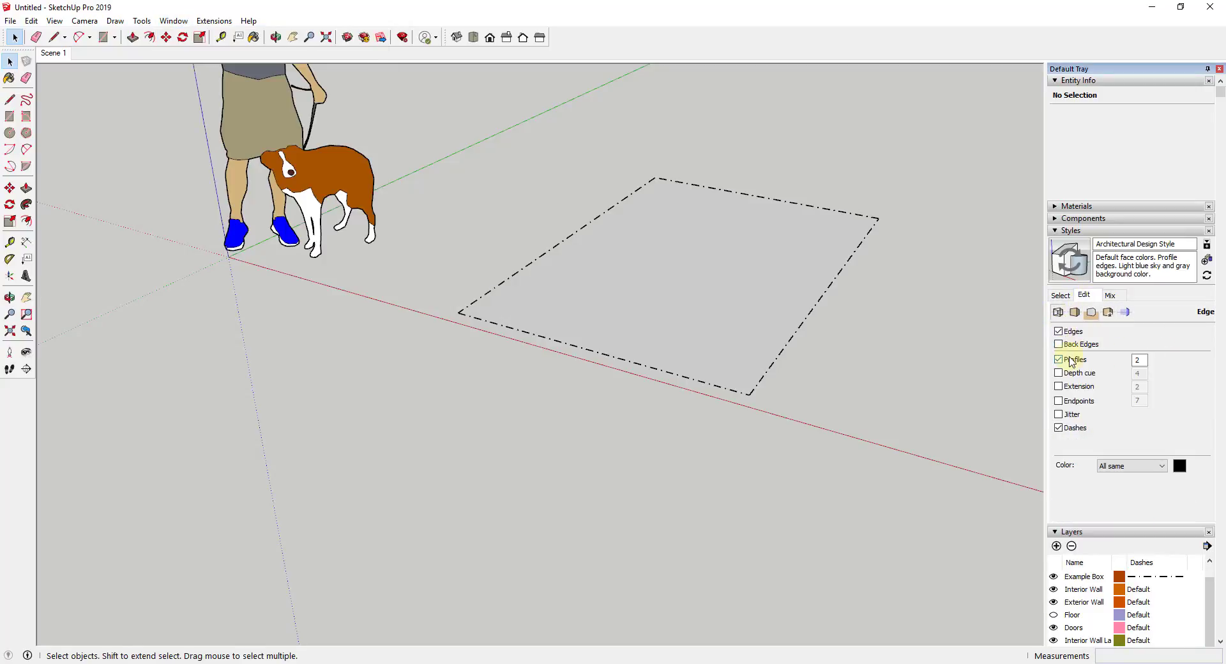
double_click(1138, 360)
text(4)
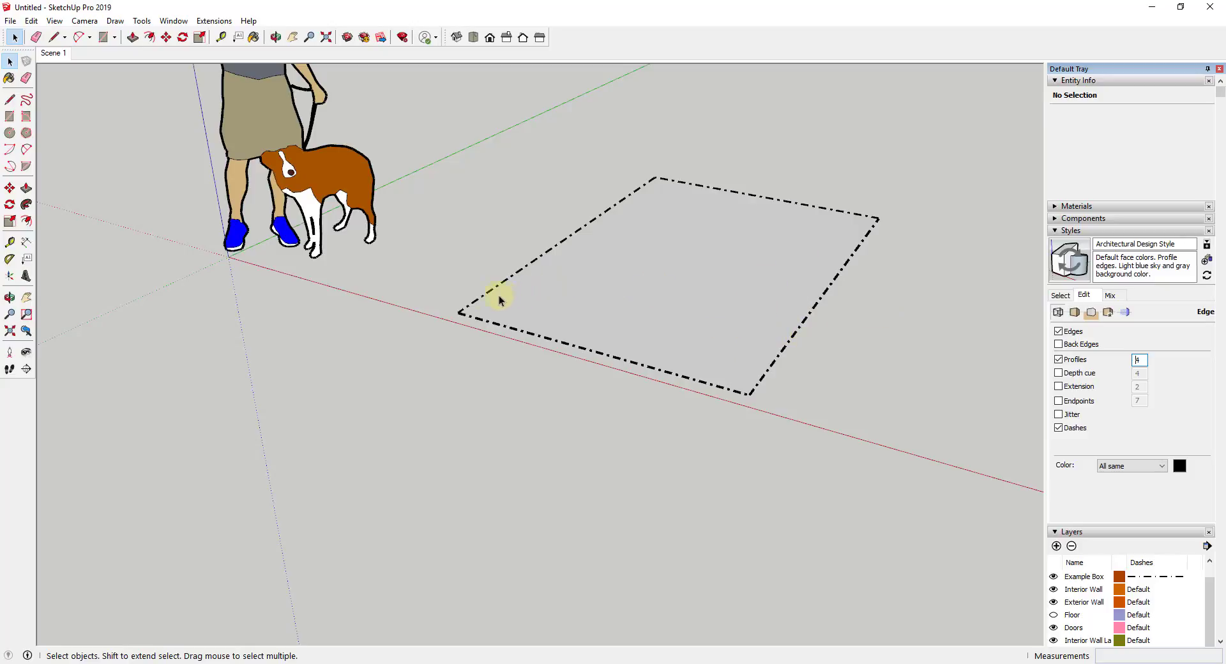
click(562, 245)
Push/Pull the Example Box rectangle face upward into a tall block and orbit around it.
click(878, 315)
middle_drag(879, 314, 741, 252)
double_click(741, 253)
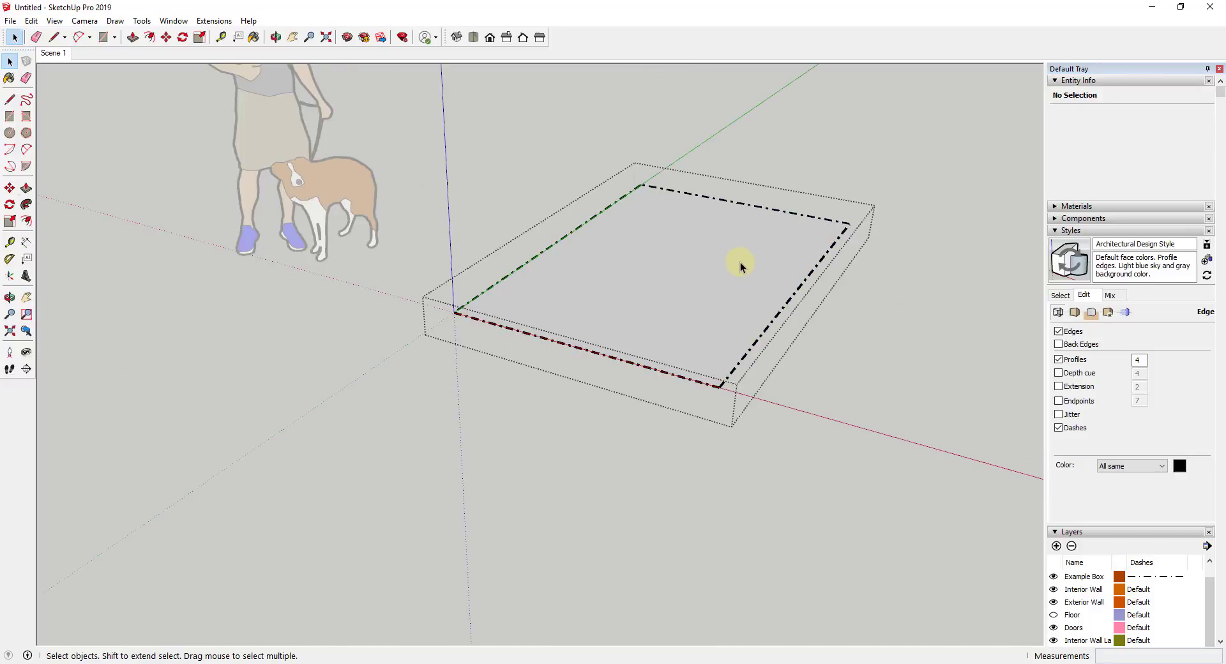
drag(738, 266, 725, 115)
key(space)
middle_drag(727, 249, 877, 160)
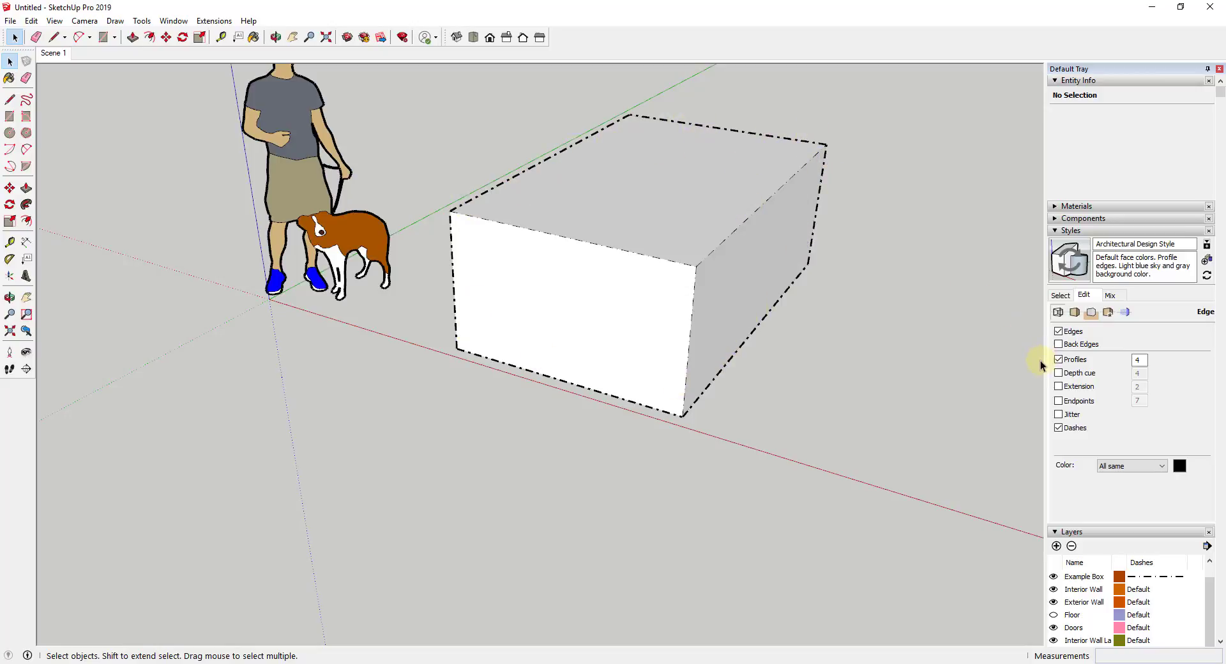
Enable edge Depth cue with a value of 2, then reselect the value to change it.
click(1059, 374)
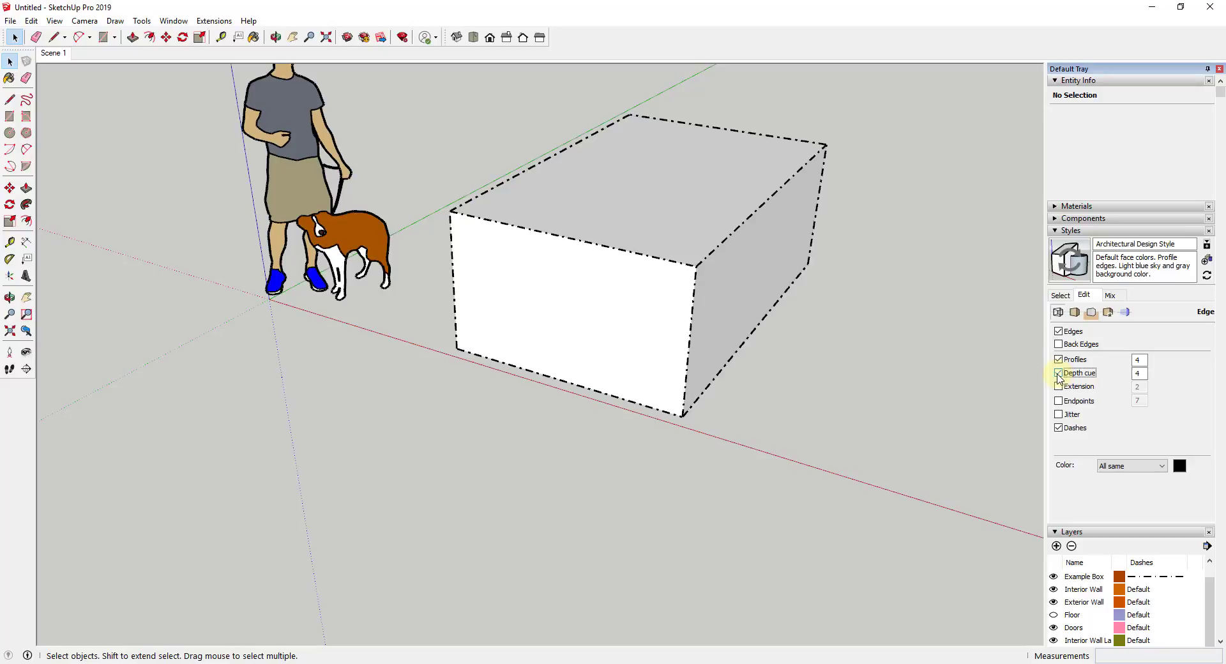
double_click(1138, 374)
key(Tab)
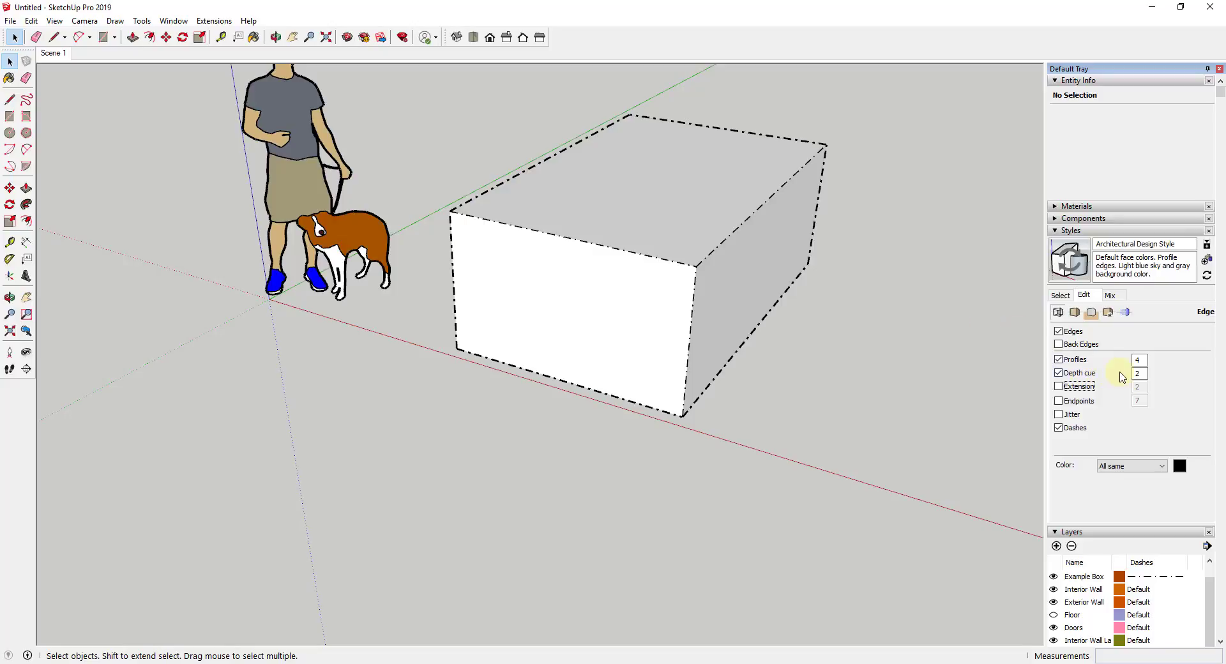
double_click(1138, 374)
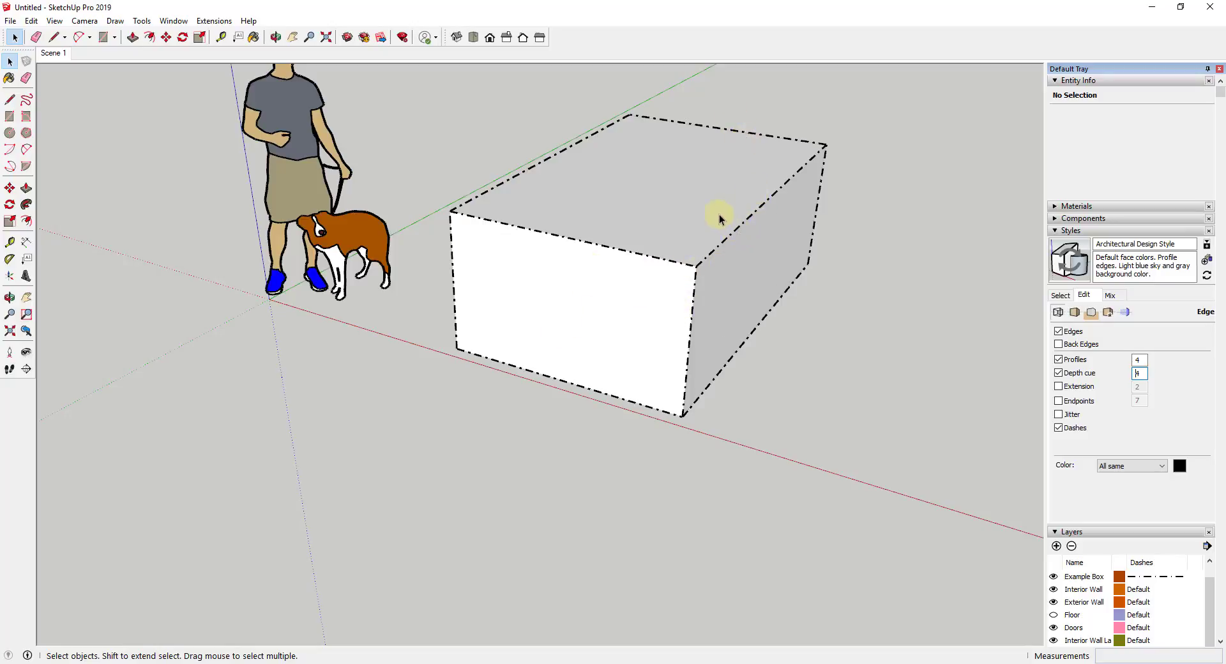
Orbit and zoom from the box over to the house's wall plan.
middle_drag(759, 203, 709, 216)
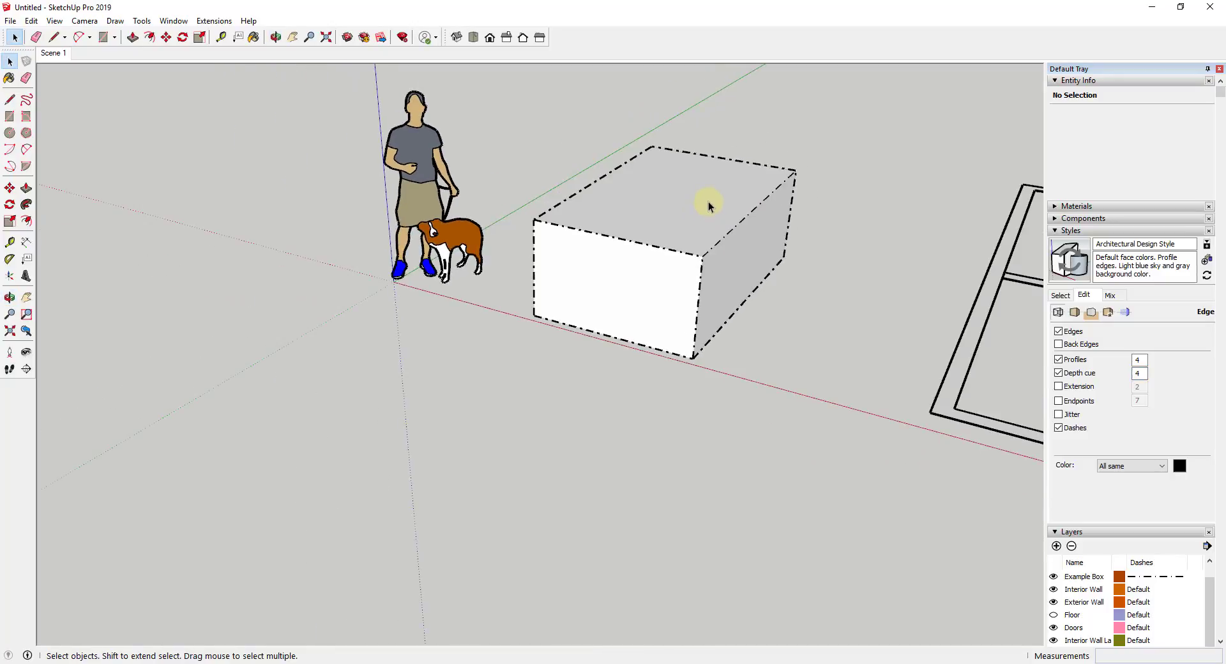
scroll(773, 187, up, 2)
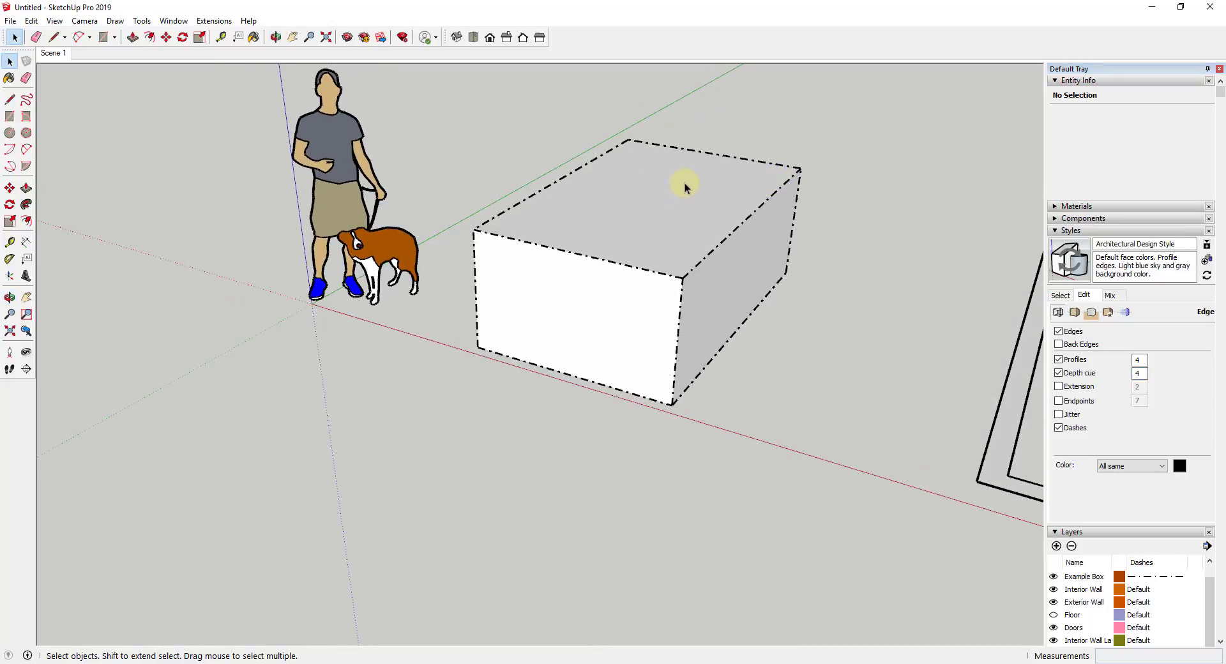
scroll(667, 252, down, 3)
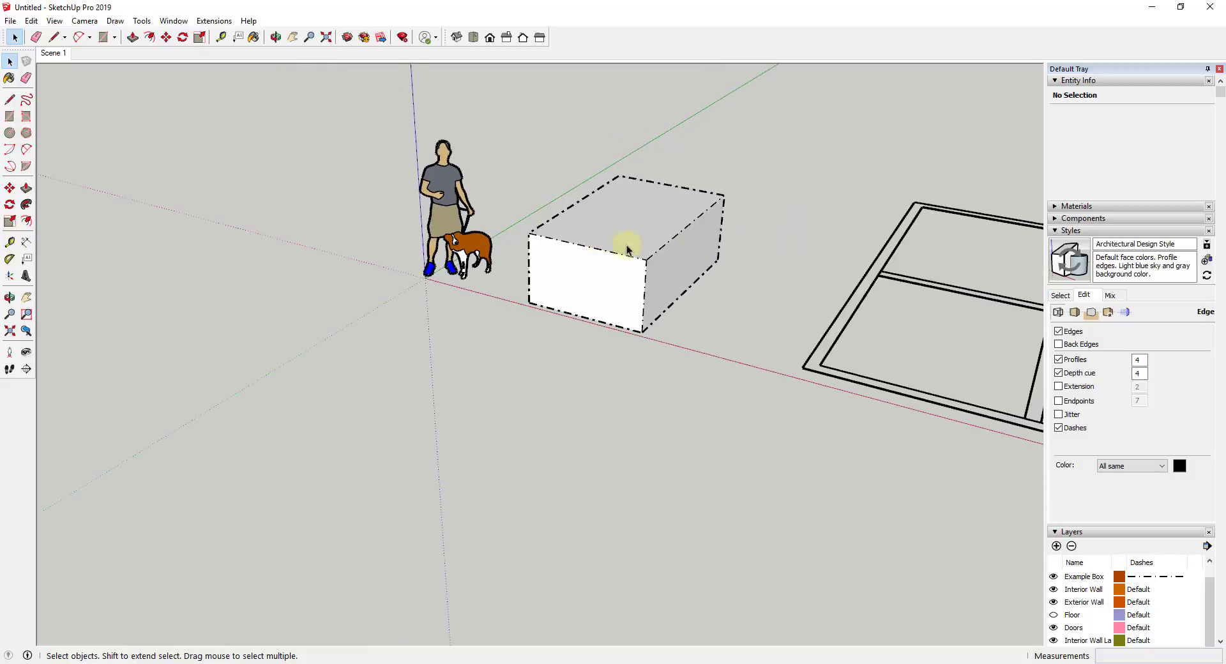
scroll(936, 266, down, 3)
middle_drag(936, 266, 803, 427)
scroll(803, 428, up, 2)
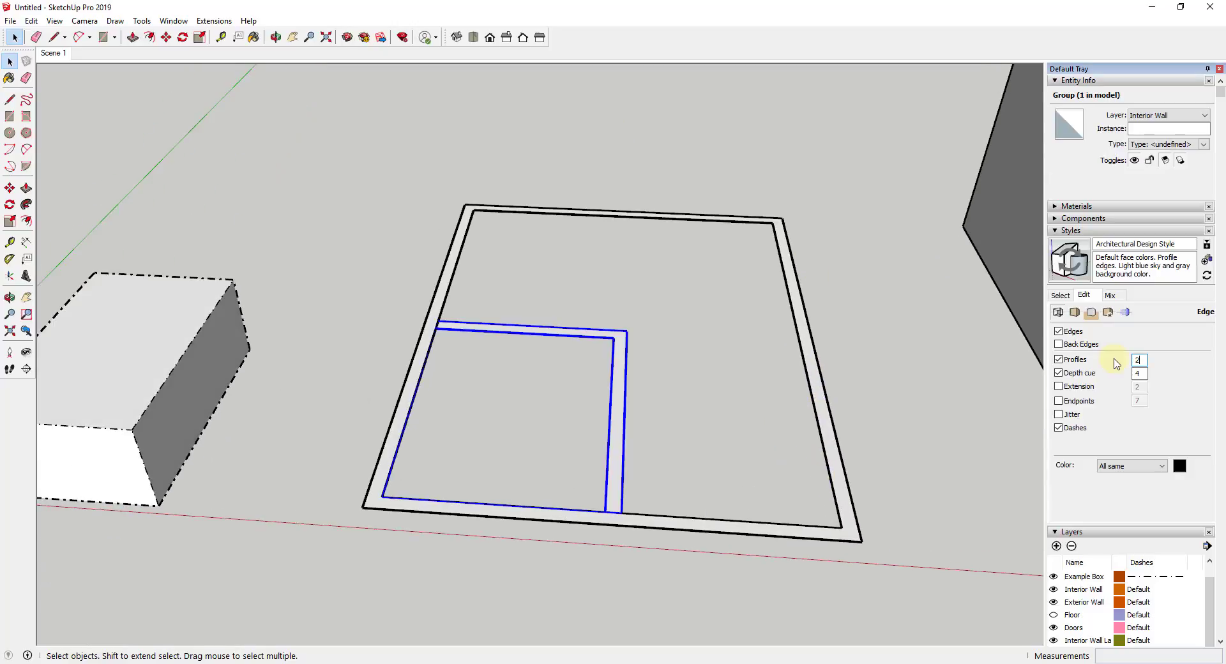
Commit Profiles and Depth cue widths of 2 and re-angle the wall plan.
key(Tab)
click(673, 410)
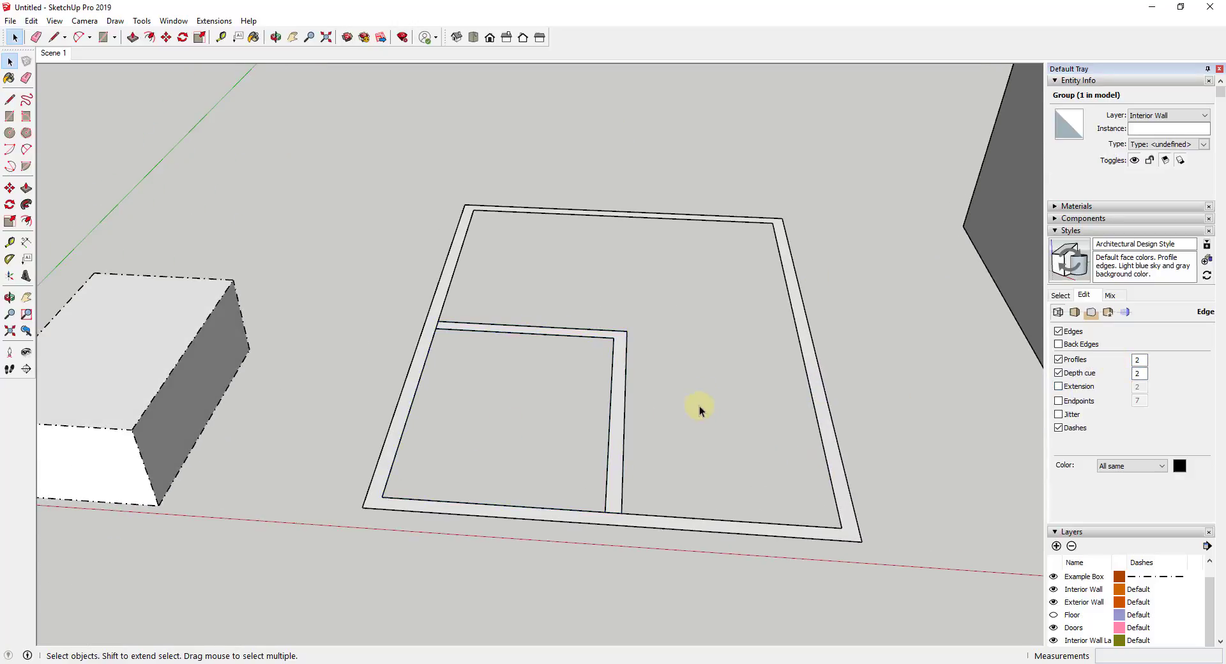
middle_drag(756, 430, 734, 463)
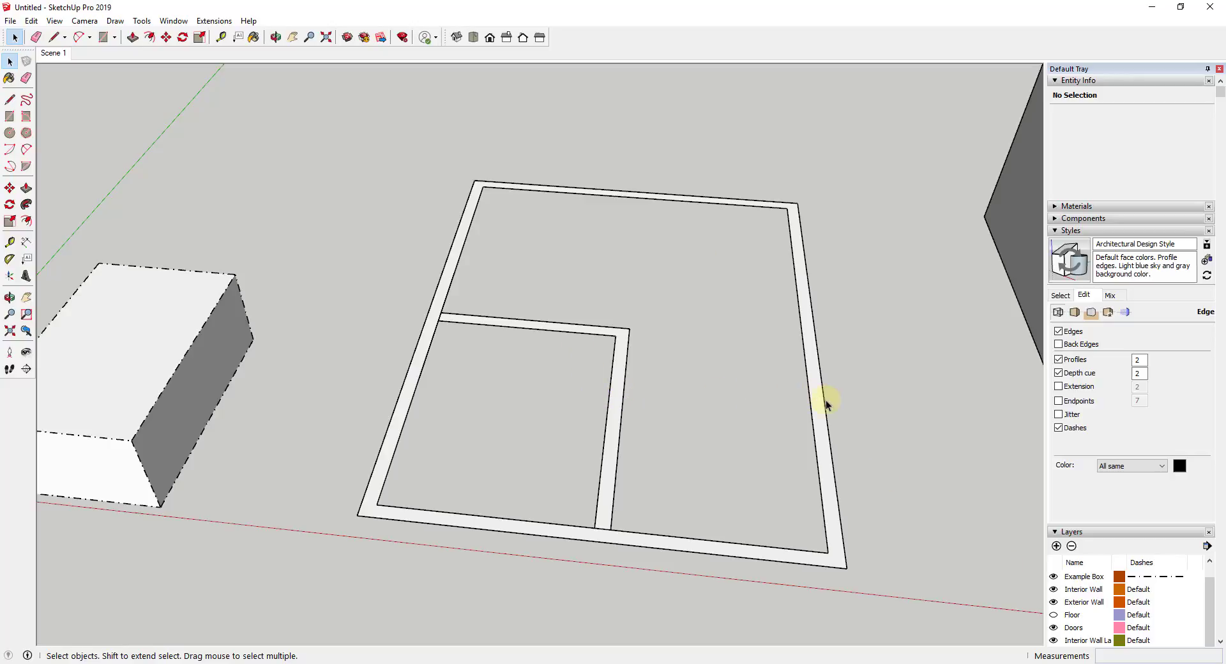
middle_drag(692, 357, 873, 390)
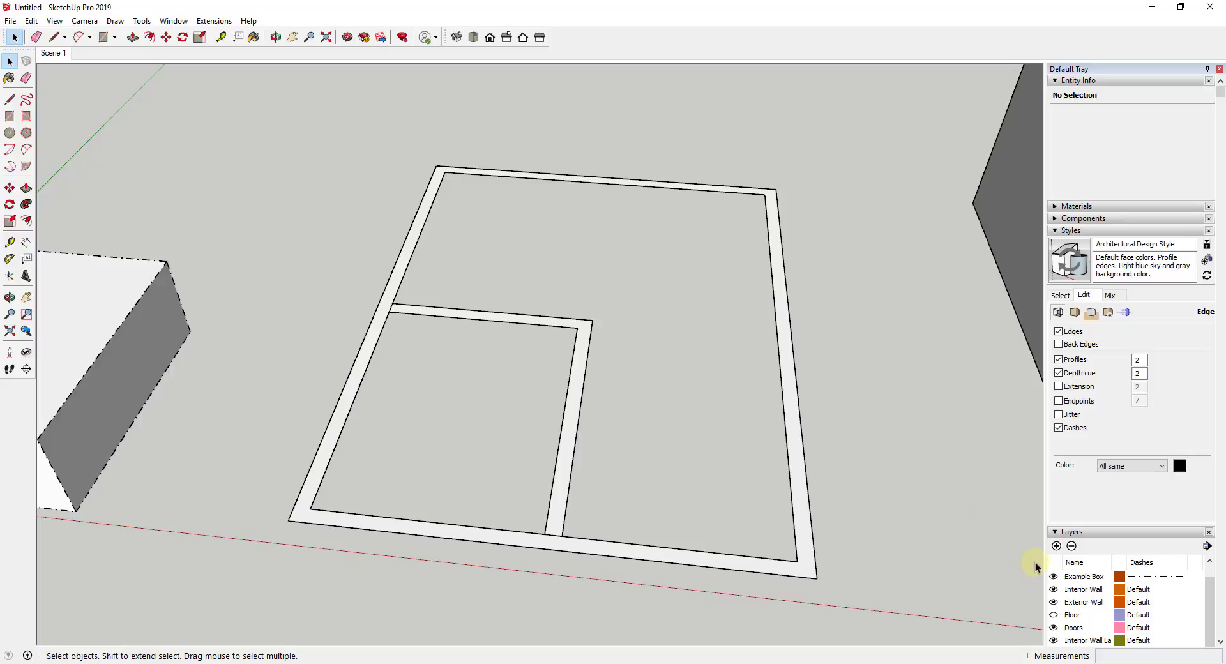
Give the Interior Wall layer a short-dash line style.
click(572, 419)
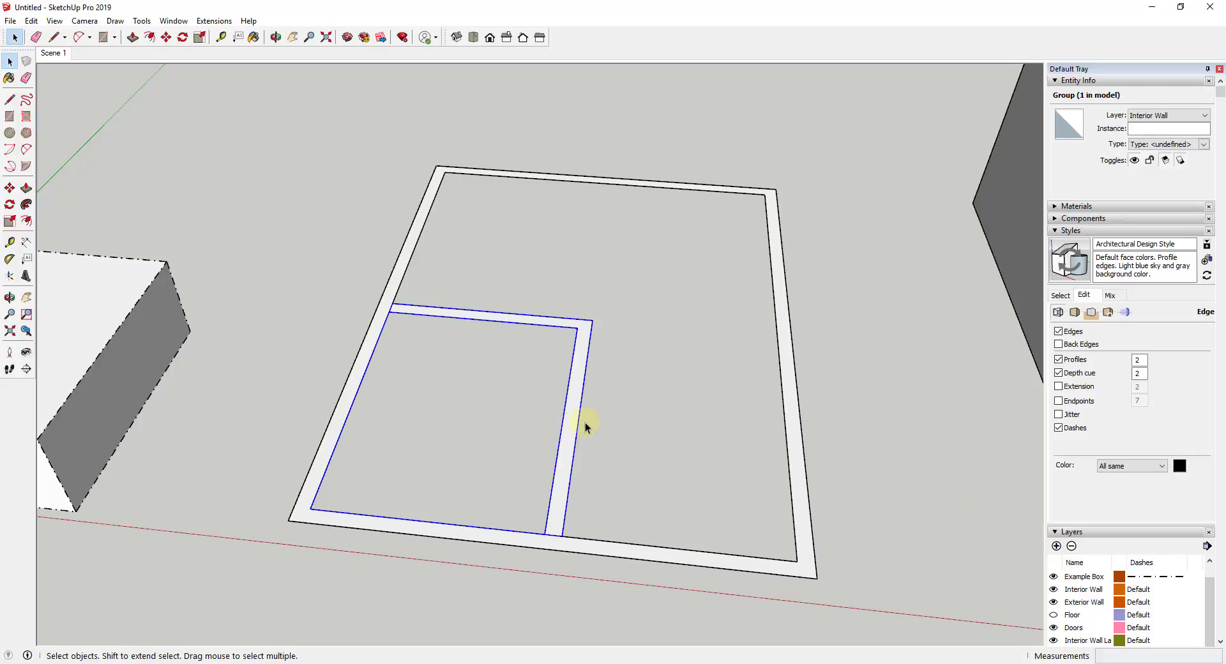
scroll(1147, 421, down, 3)
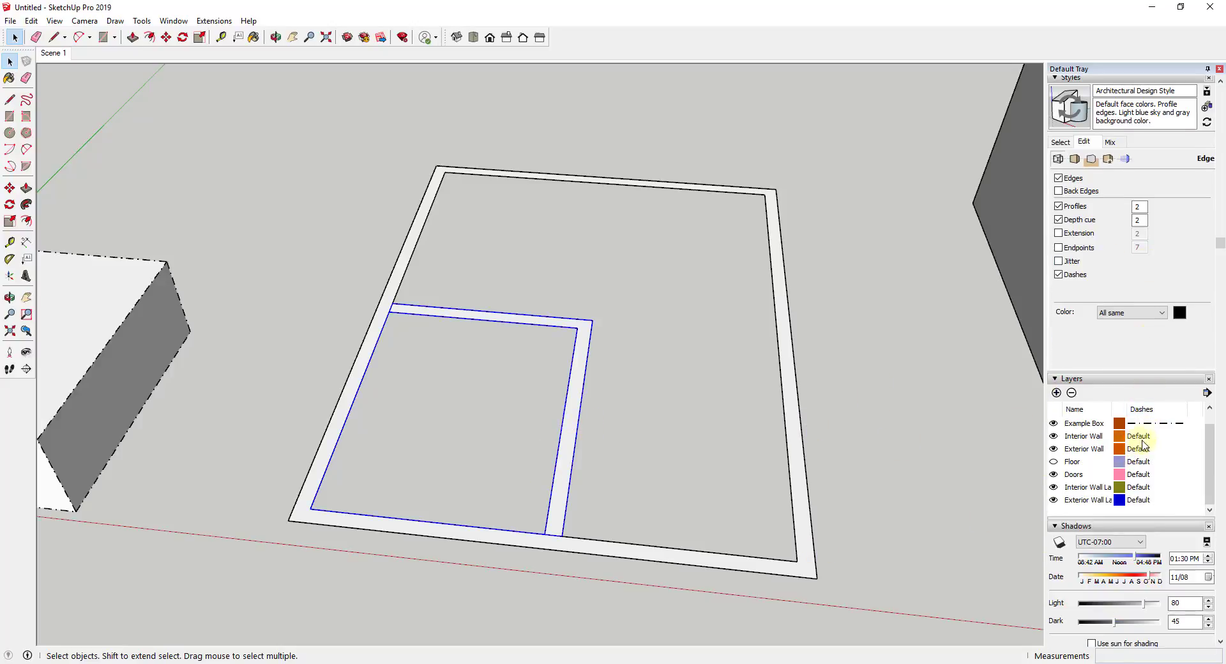
click(1142, 437)
click(1167, 463)
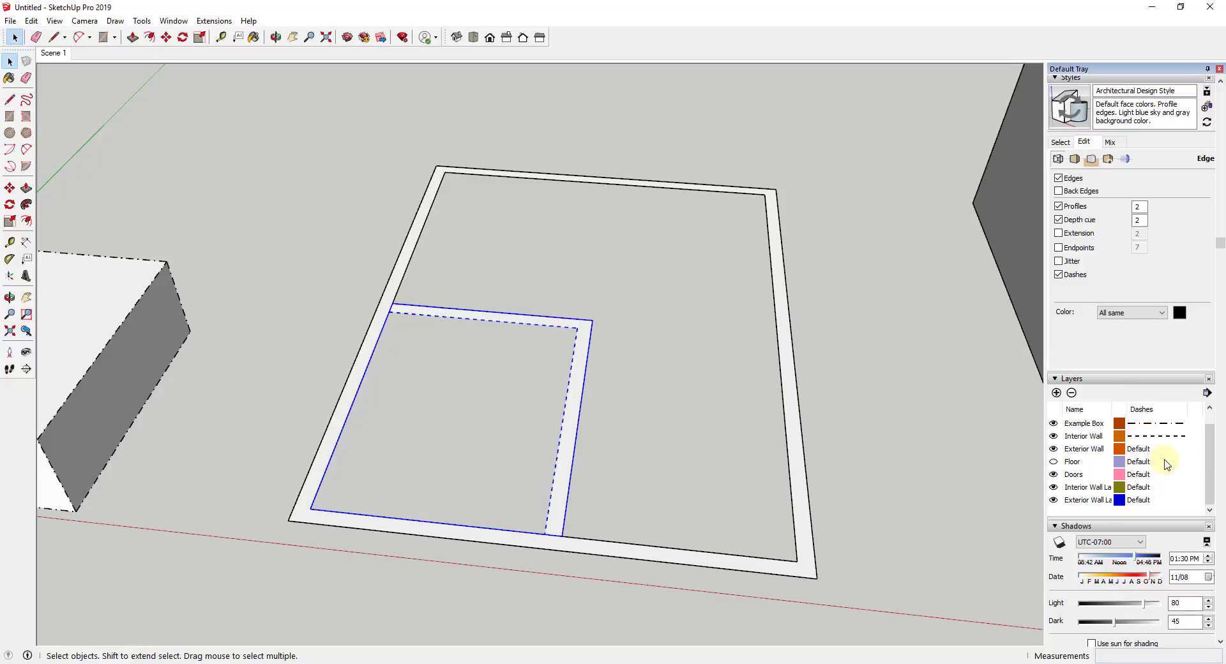
click(720, 402)
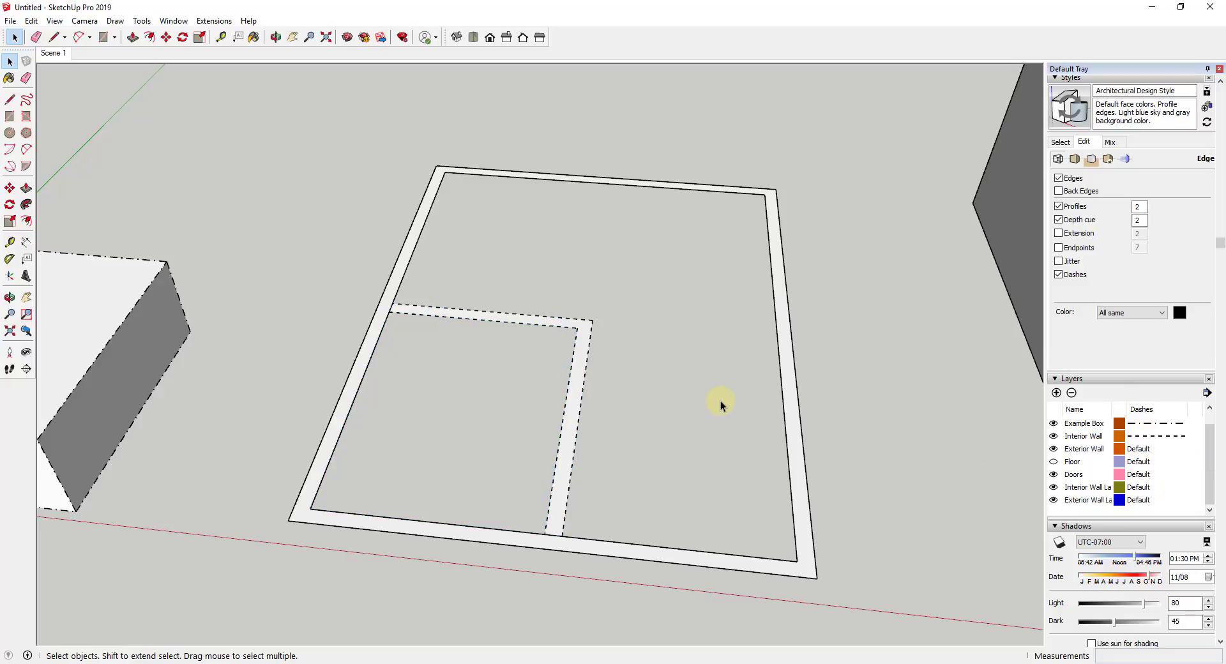
Give the Exterior Wall layer a long-dash line style and check the result.
click(792, 415)
scroll(974, 414, up, 2)
scroll(798, 412, down, 2)
scroll(1152, 344, up, 2)
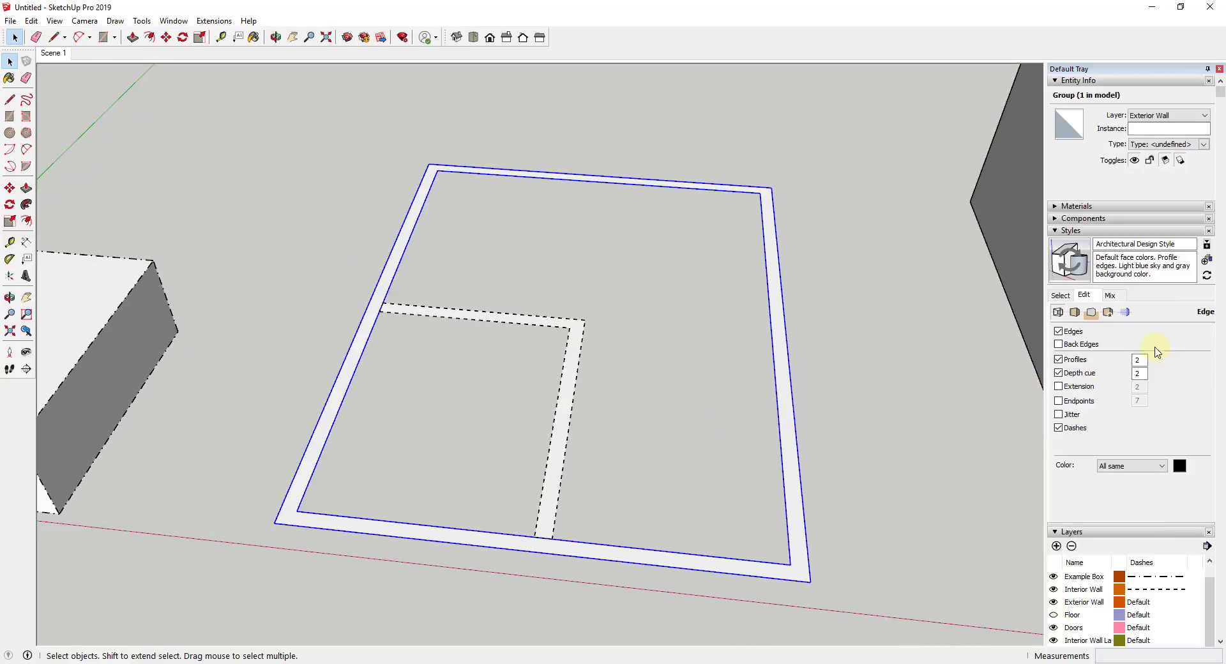
scroll(1142, 331, down, 4)
click(1138, 295)
click(1165, 415)
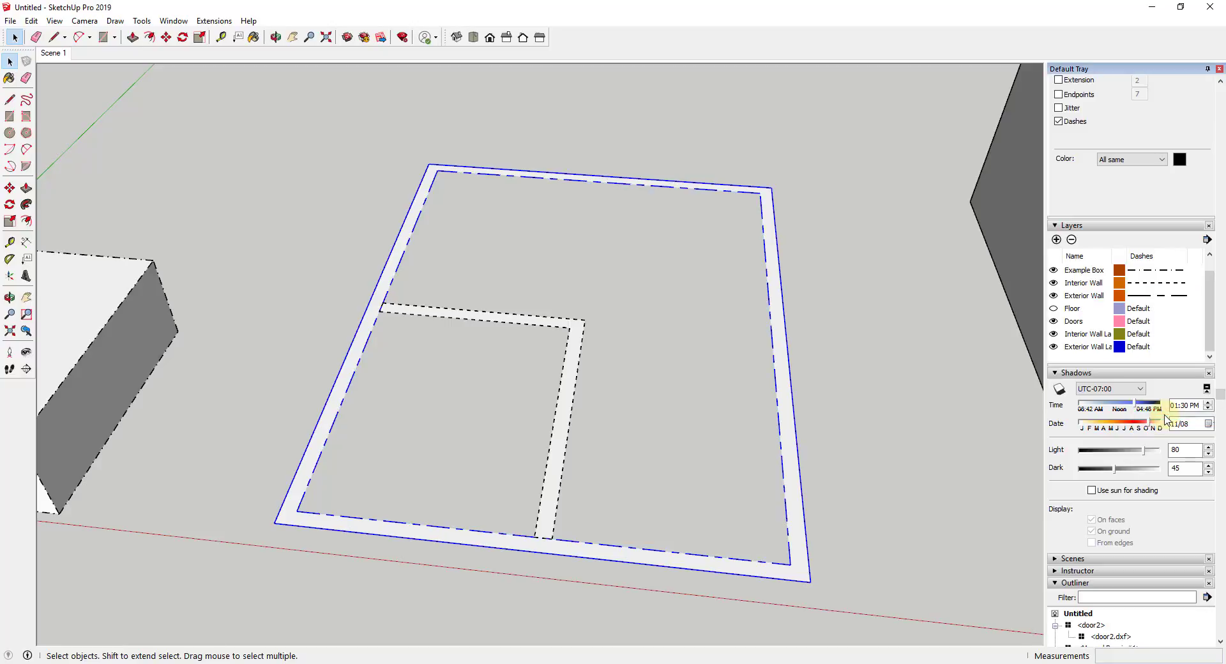
click(488, 379)
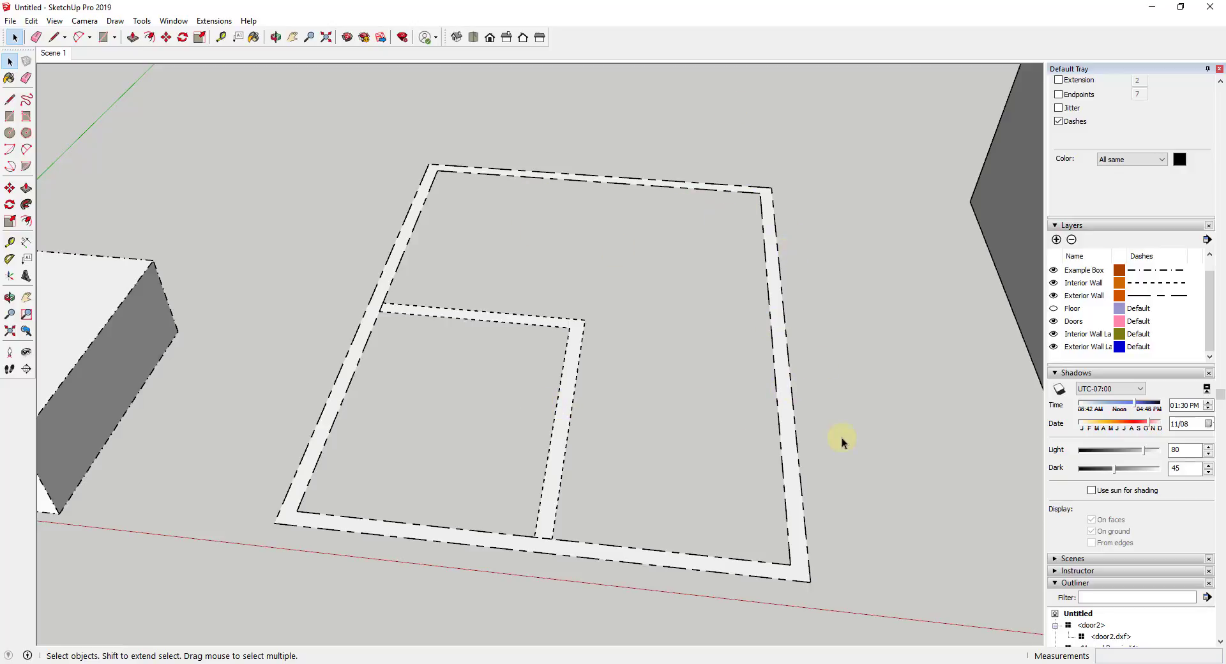
click(789, 416)
shift+click(787, 413)
middle_drag(891, 364, 906, 360)
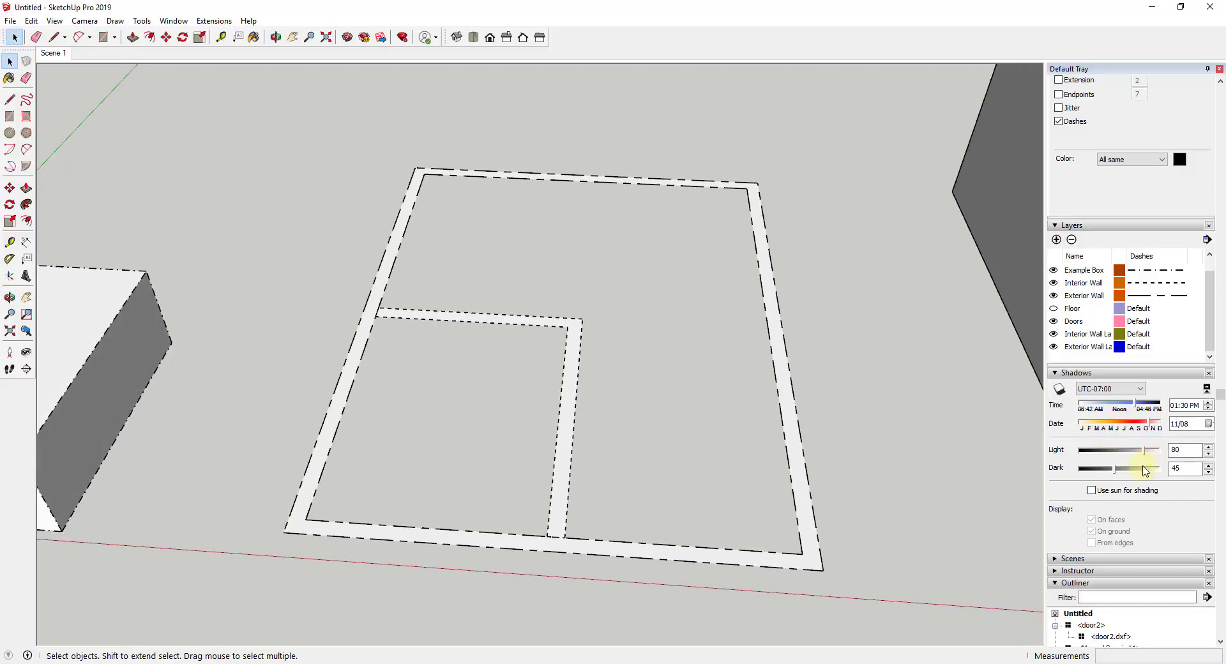
scroll(1139, 475, up, 2)
scroll(1139, 475, up, 2)
scroll(1139, 393, up, 2)
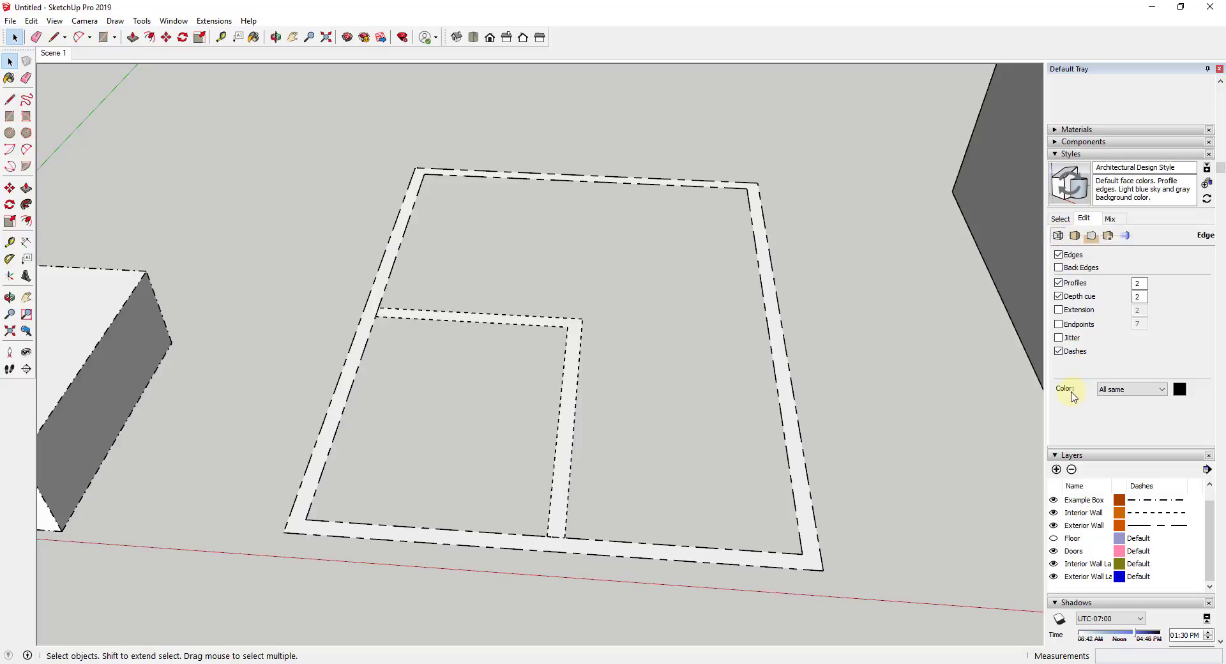
Set edge Color to By material and select the exterior wall's face and edges.
click(1134, 391)
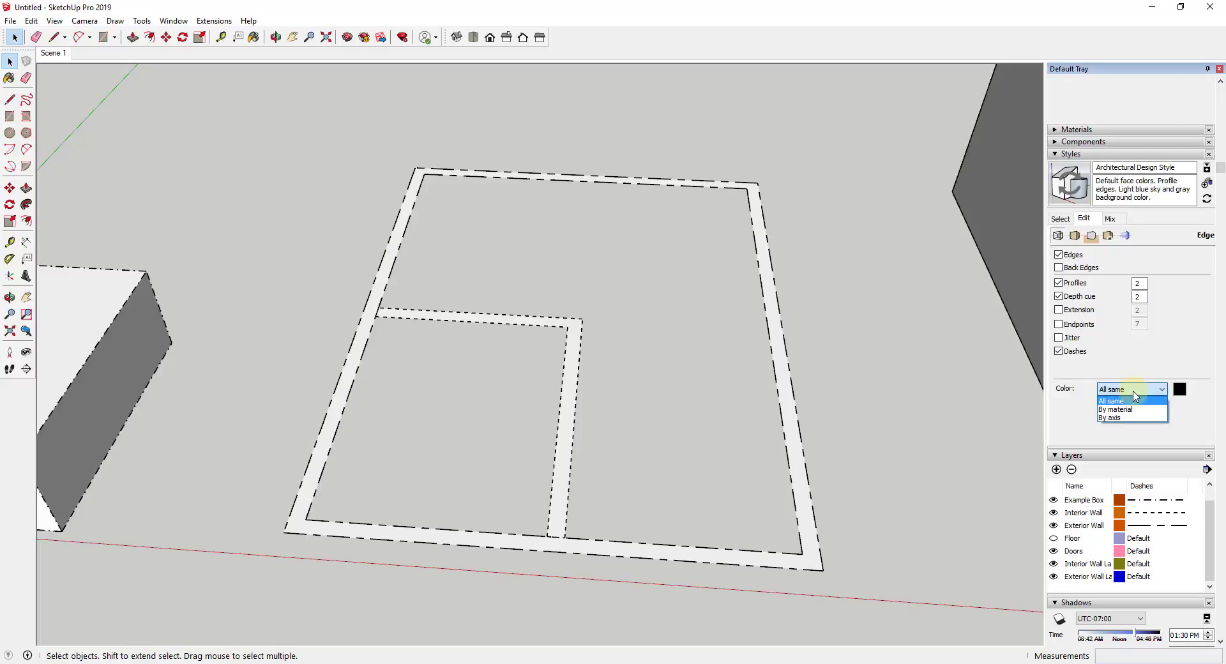
click(1129, 409)
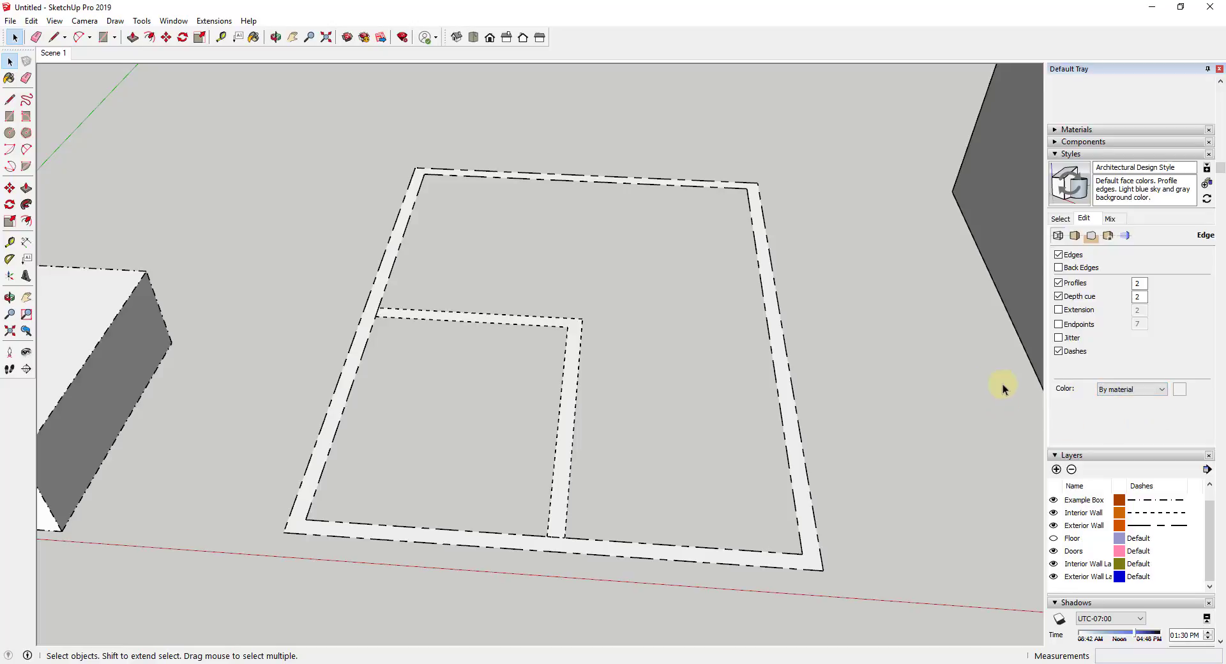
double_click(783, 366)
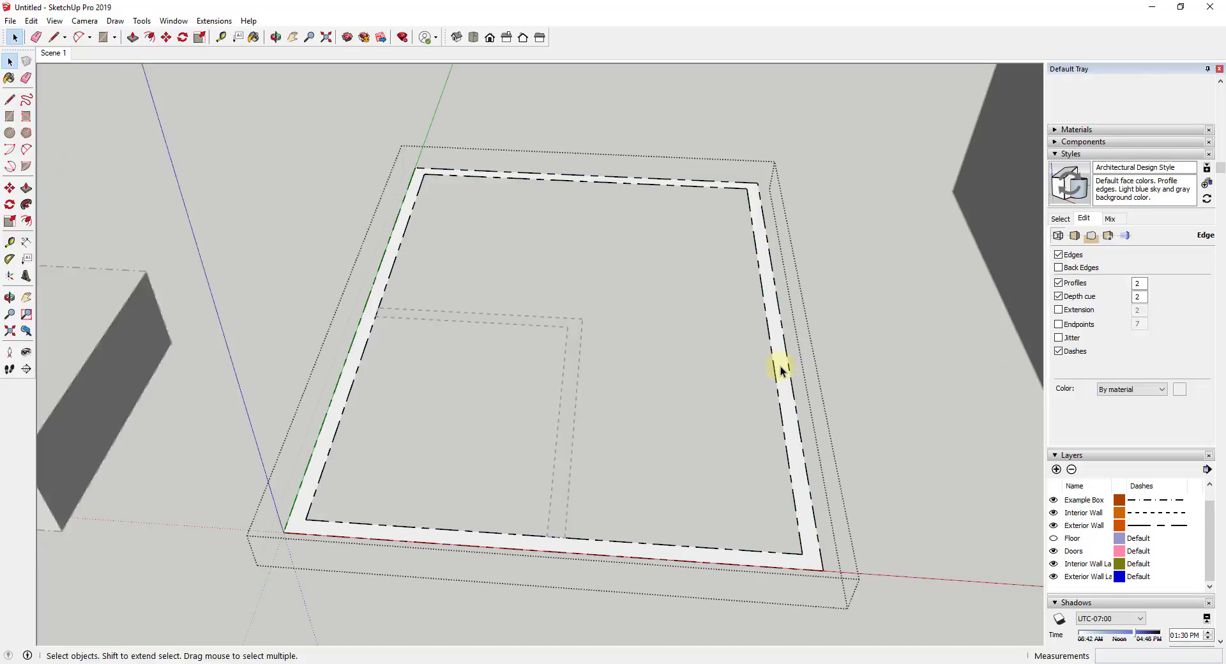
double_click(780, 366)
Paint the exterior wall's edges with red Color A05 and close the group.
scroll(1140, 268, up, 3)
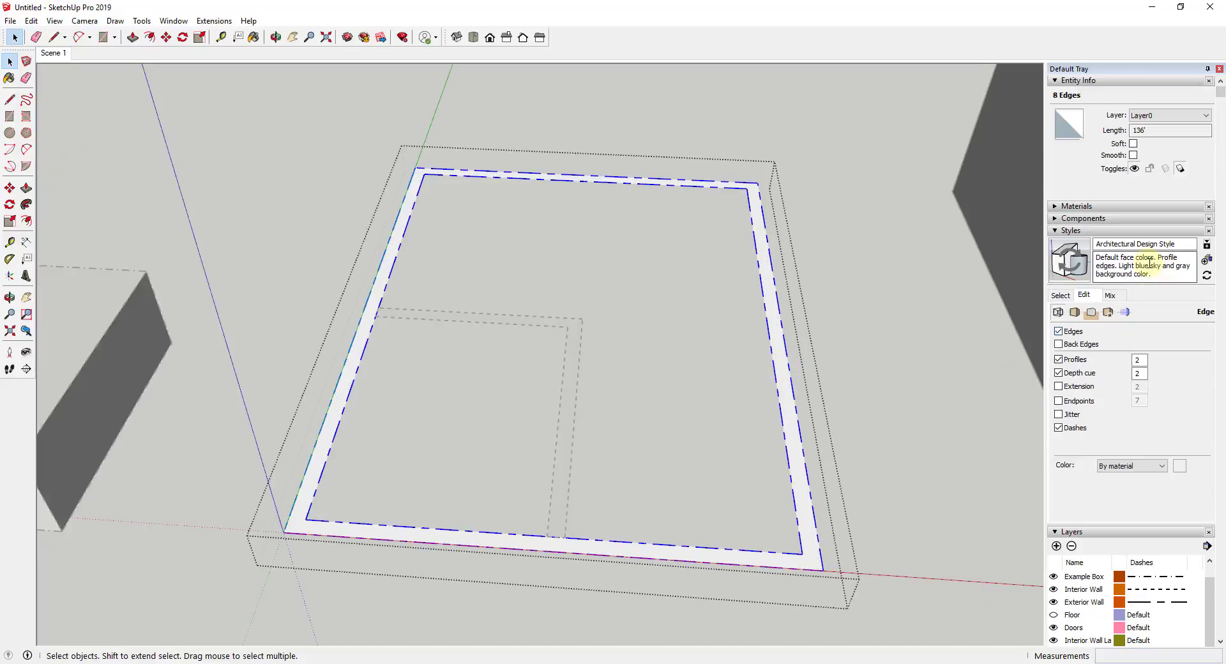
click(1062, 206)
click(1065, 340)
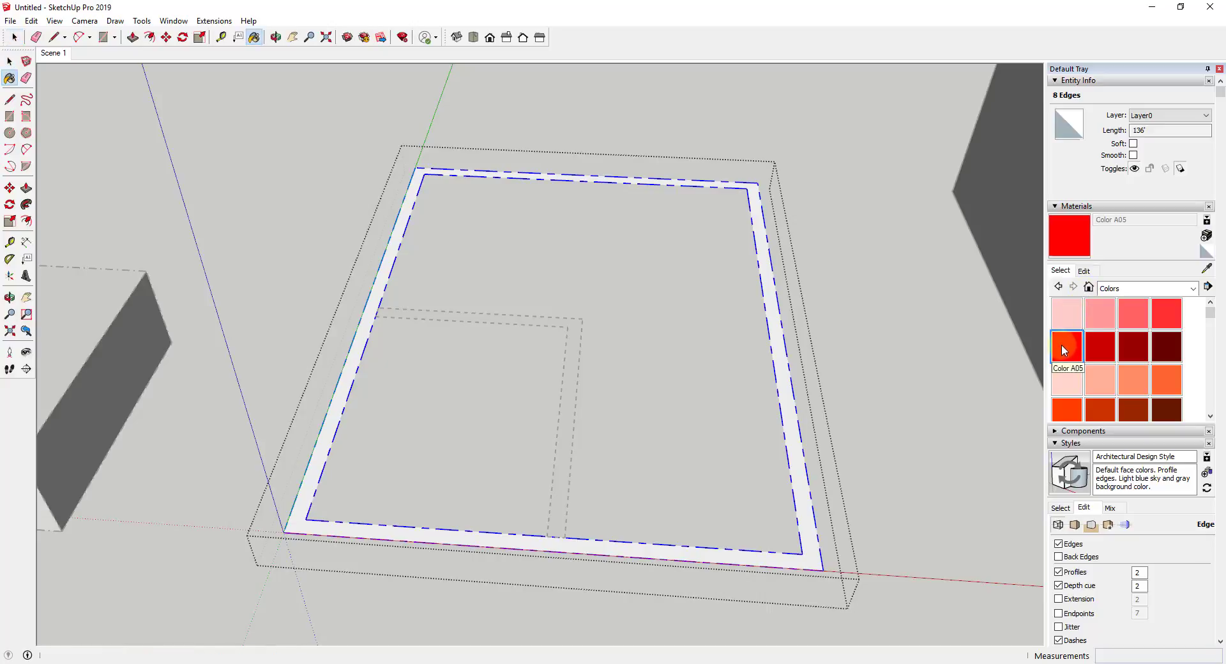
scroll(768, 343, up, 8)
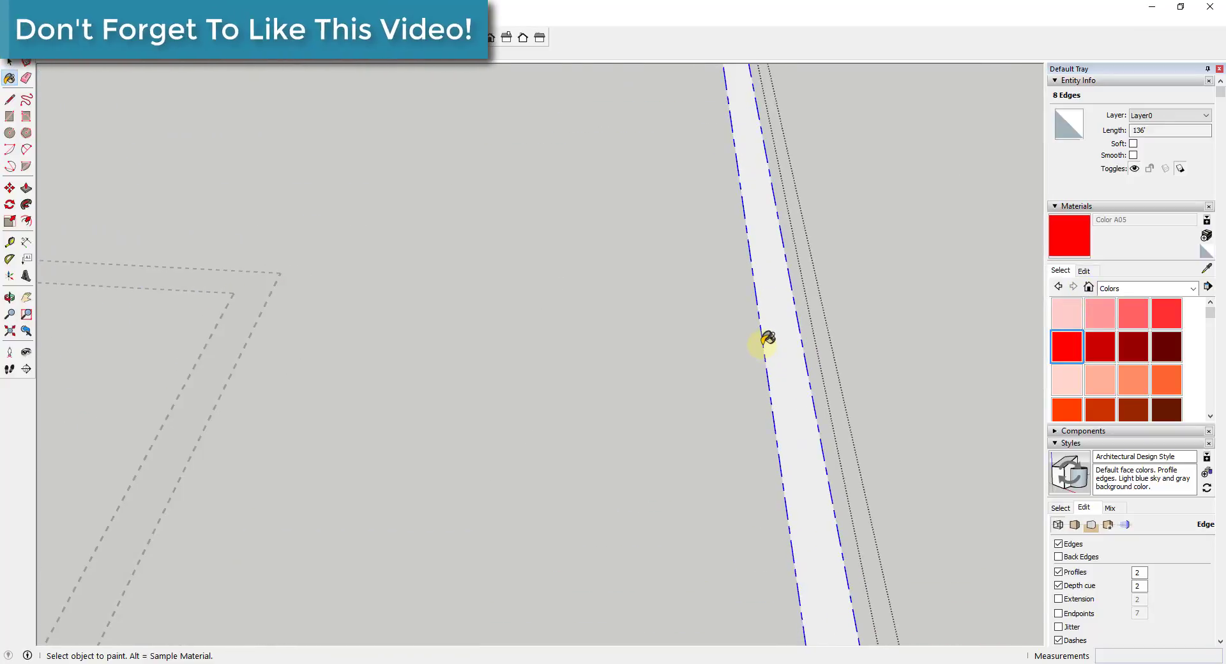
click(766, 339)
key(space)
click(884, 329)
Zoom out and open the inner wall group for editing.
scroll(764, 268, down, 6)
scroll(771, 261, down, 1)
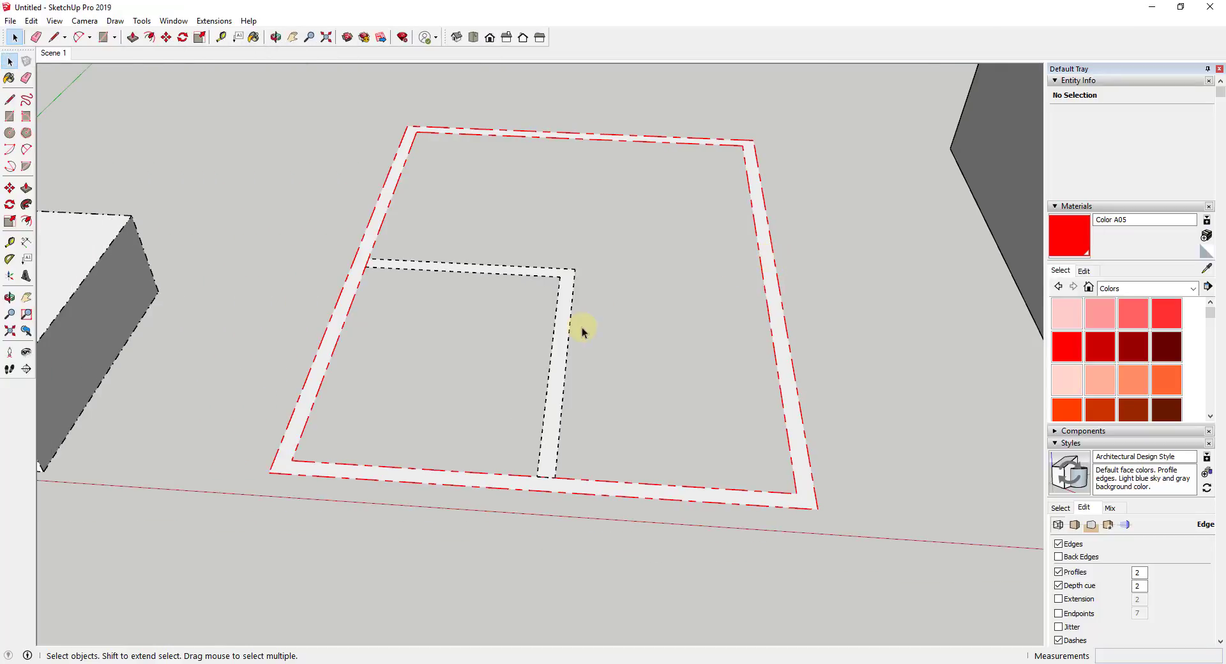
double_click(560, 337)
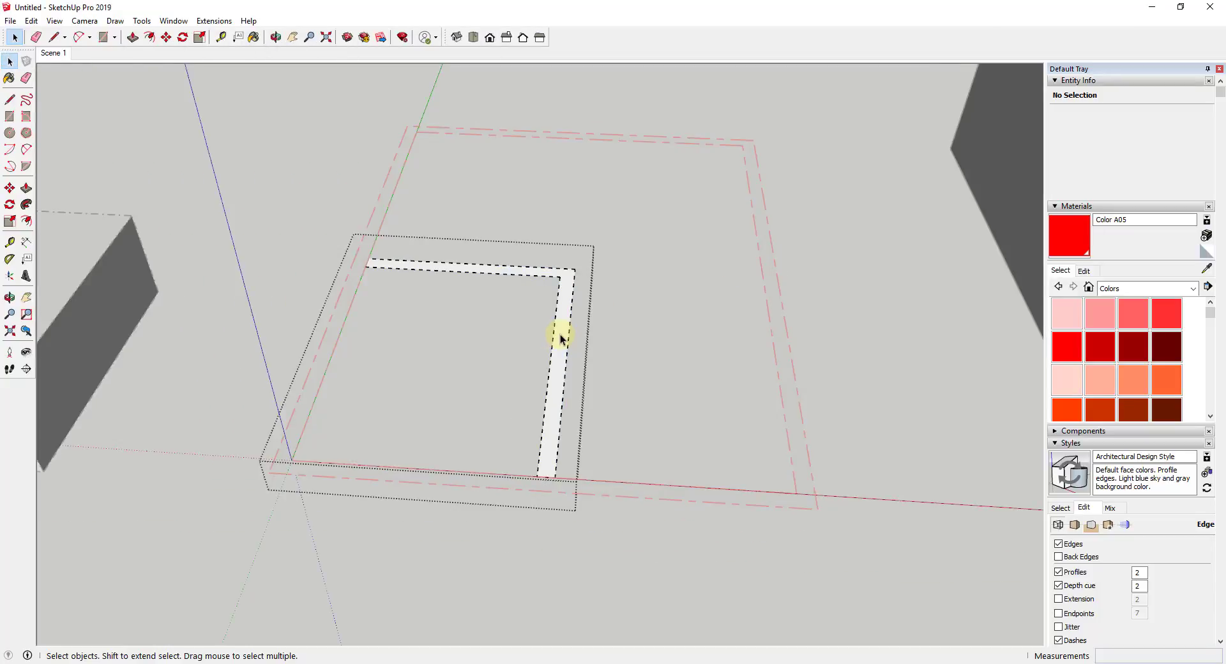
Open the inner wall group and select only its edges.
scroll(560, 337, up, 2)
double_click(566, 338)
shift+click(566, 369)
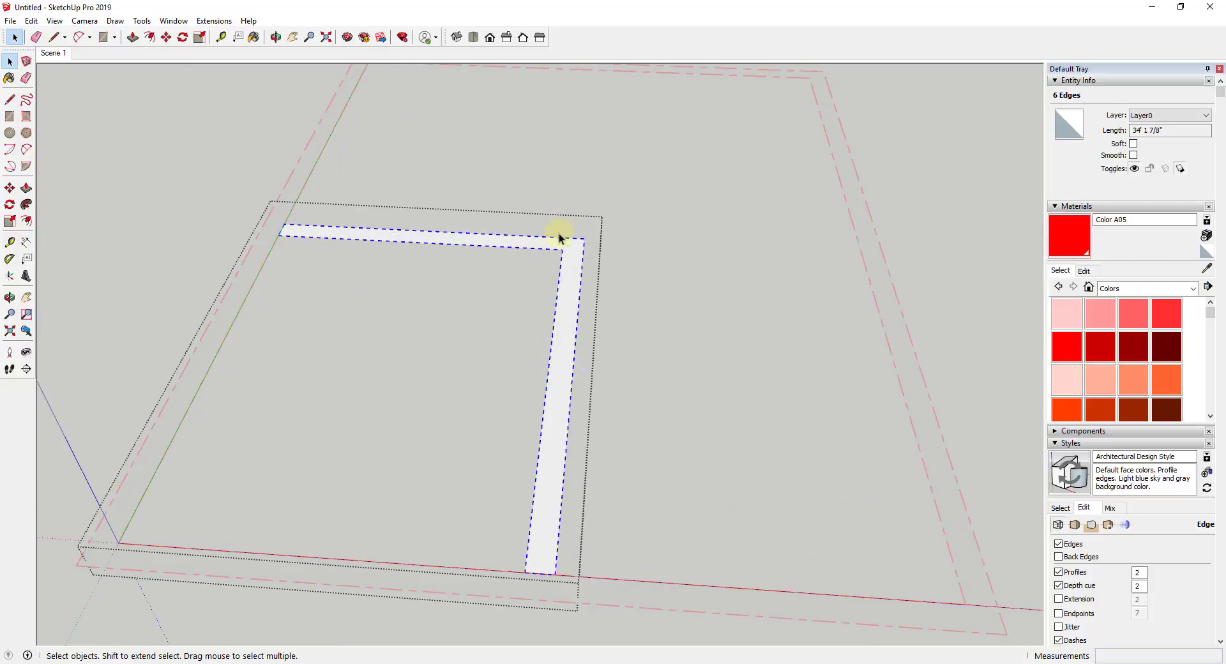
scroll(1133, 340, down, 2)
scroll(1133, 339, down, 5)
Paint the selected inner wall edges dark green Color F08 and close the group.
click(1066, 411)
scroll(622, 347, up, 3)
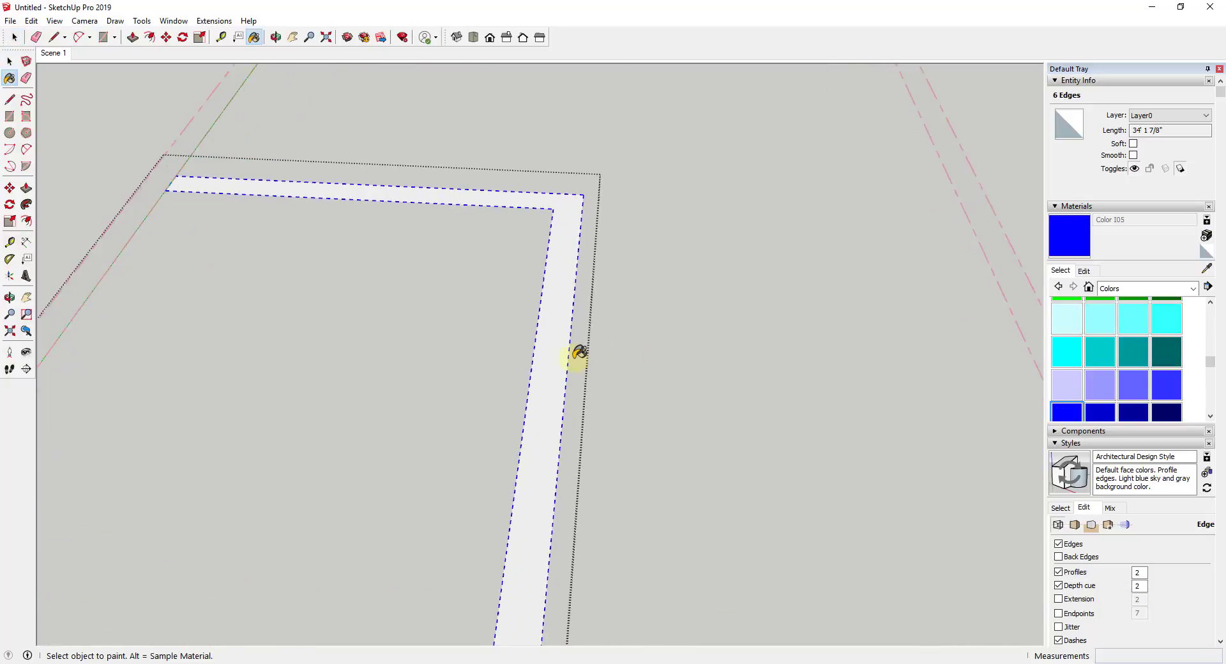
scroll(1136, 331, up, 3)
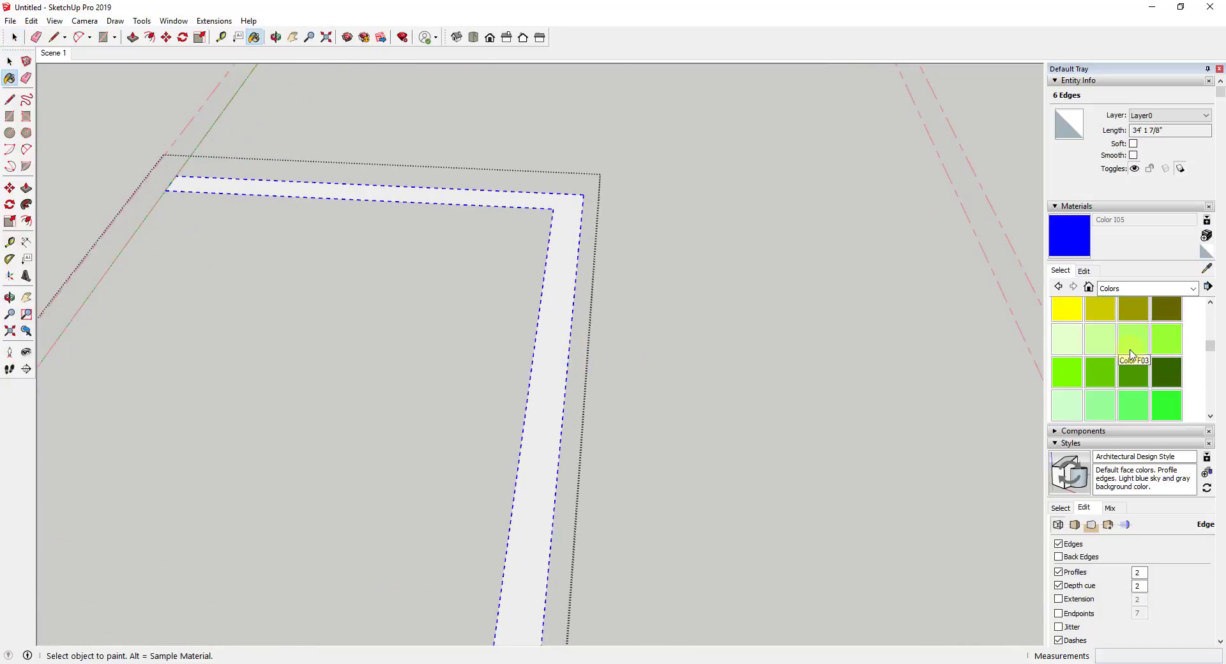
click(1163, 375)
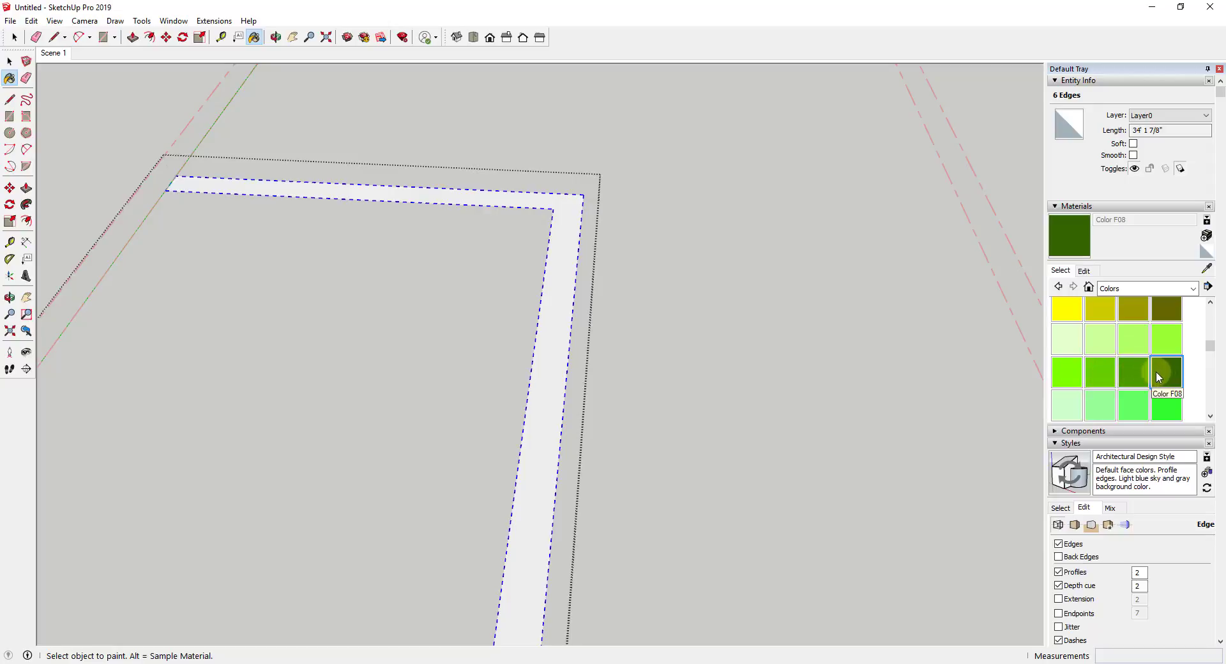
scroll(576, 326, up, 2)
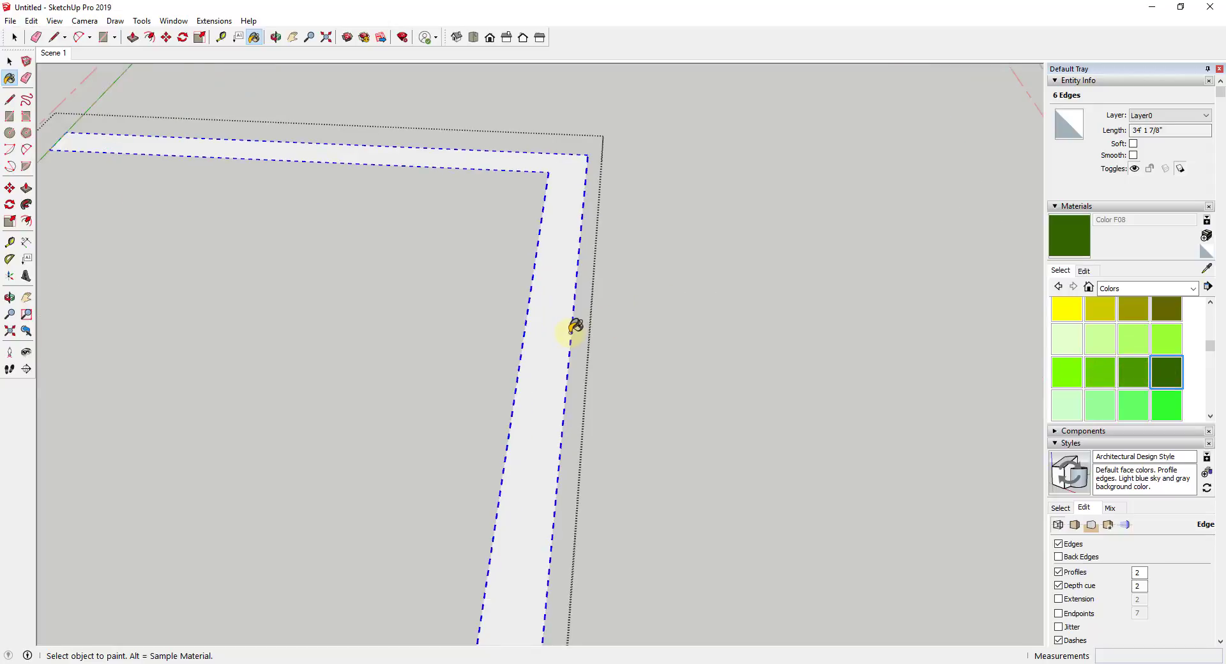
click(576, 326)
scroll(692, 313, down, 1)
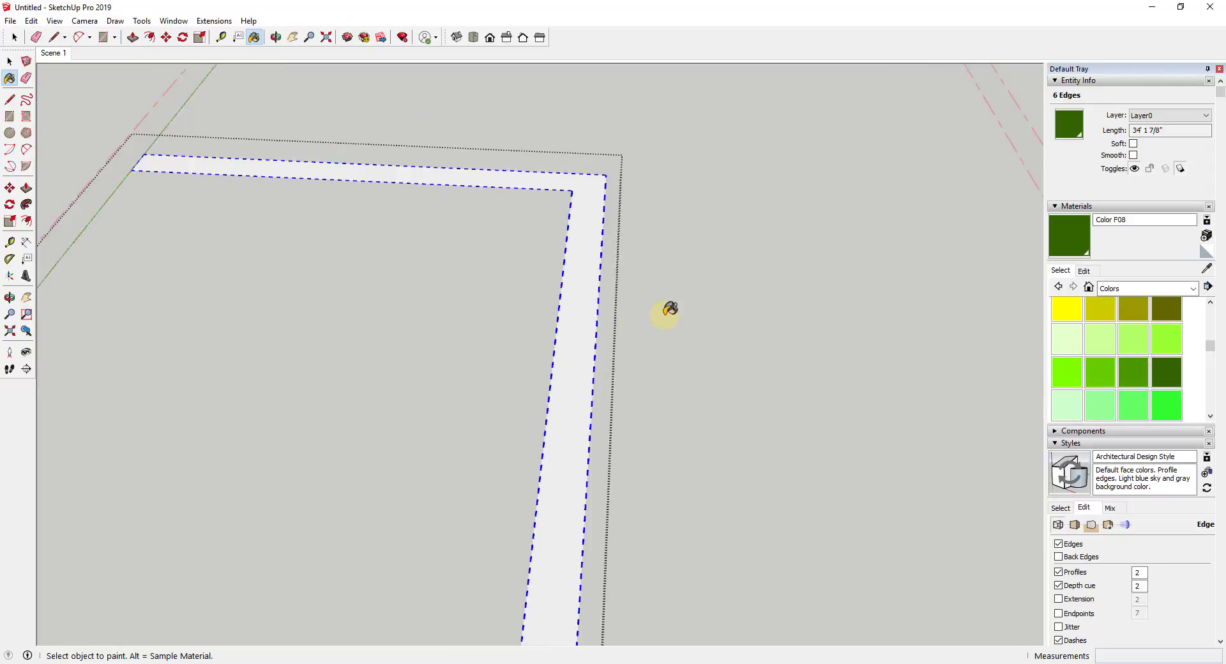
key(space)
click(672, 296)
scroll(671, 296, down, 2)
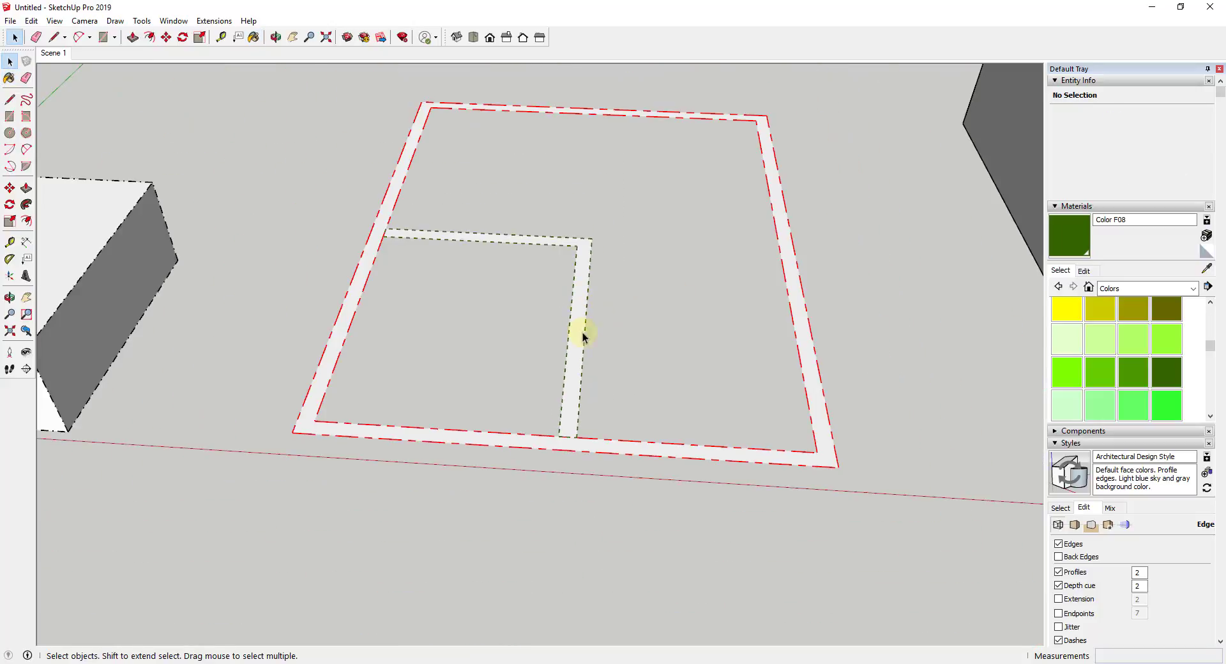
middle_drag(588, 263, 689, 240)
Apply the Architectural Design Style from the styles saved in the model.
scroll(1149, 247, down, 2)
scroll(1149, 247, down, 3)
scroll(1158, 377, down, 4)
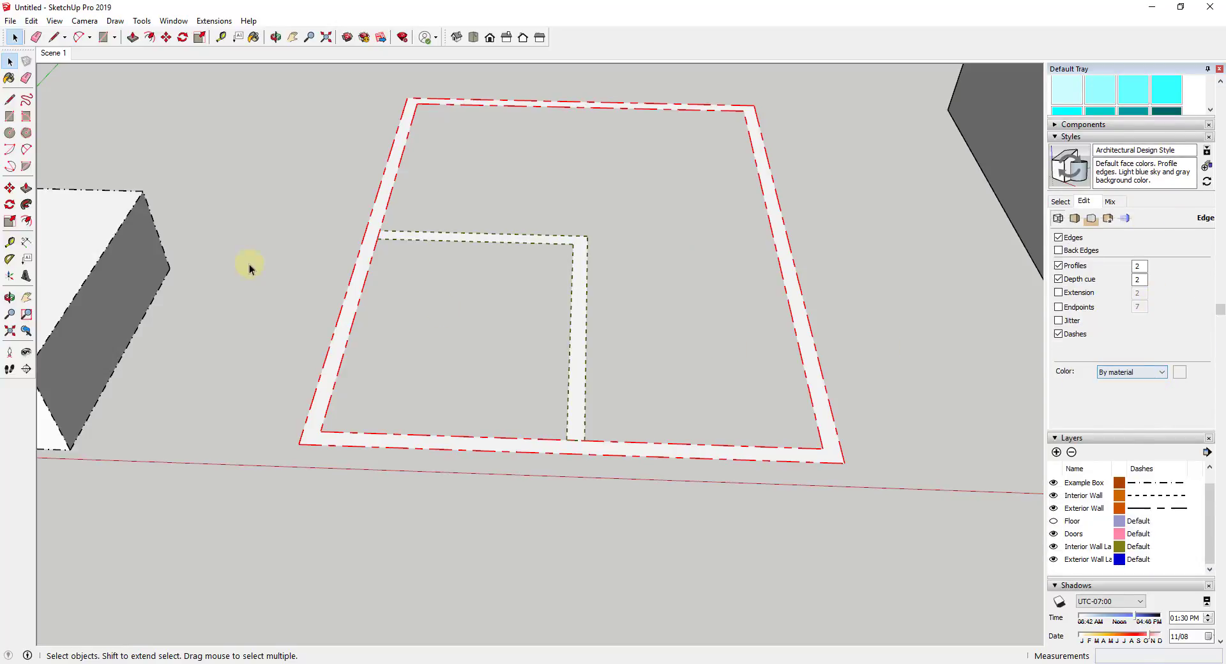
scroll(415, 249, down, 5)
scroll(830, 169, up, 1)
scroll(770, 182, up, 2)
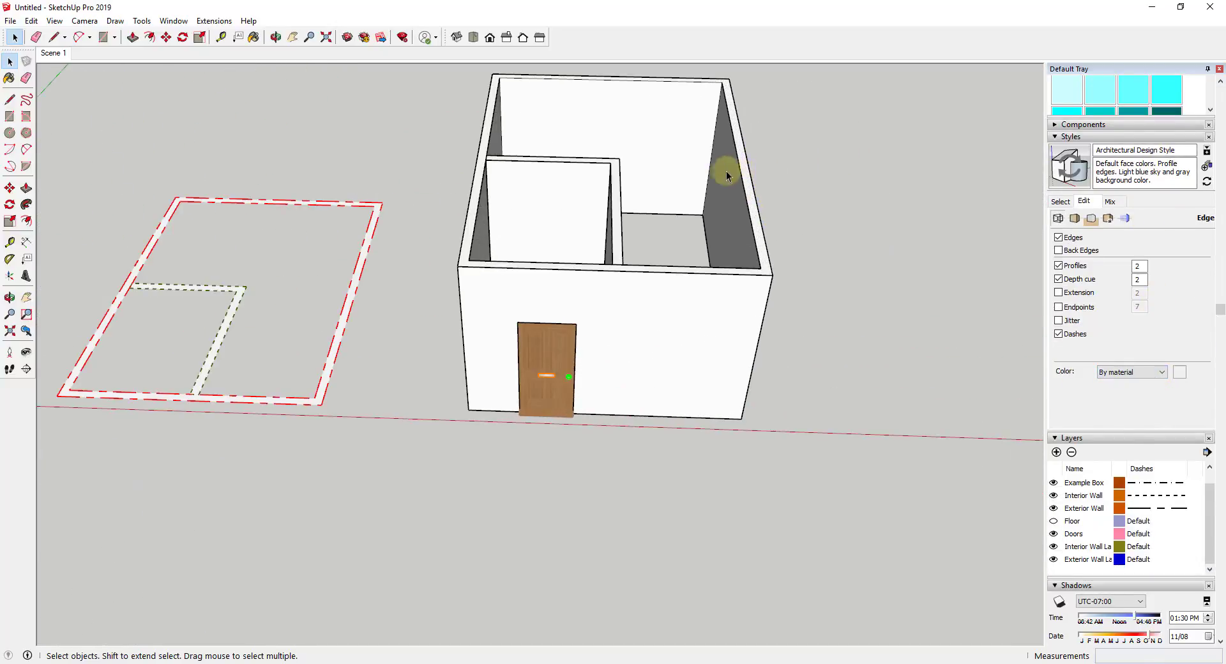
middle_drag(717, 178, 898, 251)
click(1060, 201)
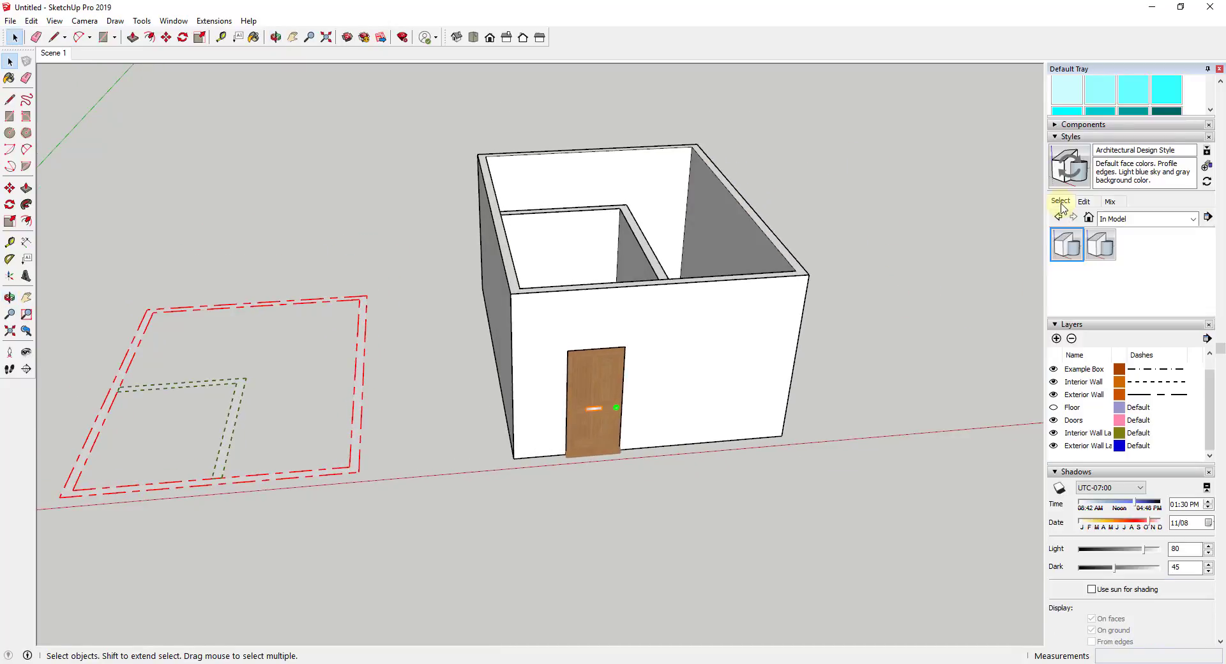
click(1067, 245)
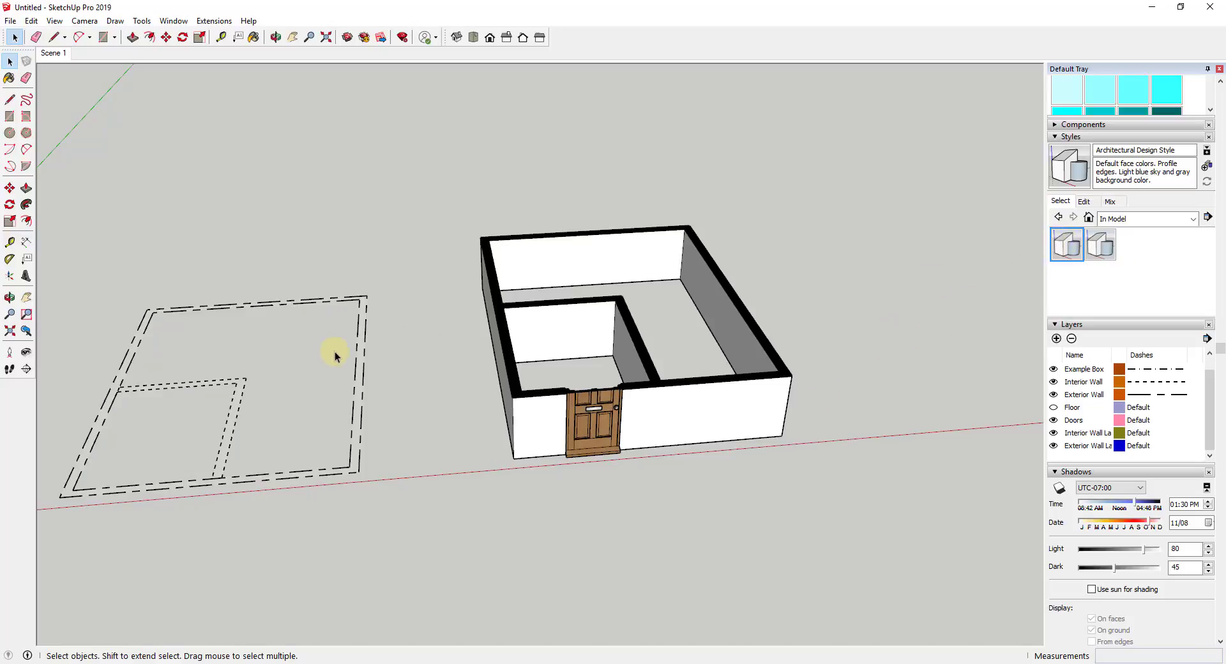
scroll(281, 436, up, 3)
scroll(447, 406, down, 3)
scroll(217, 410, up, 3)
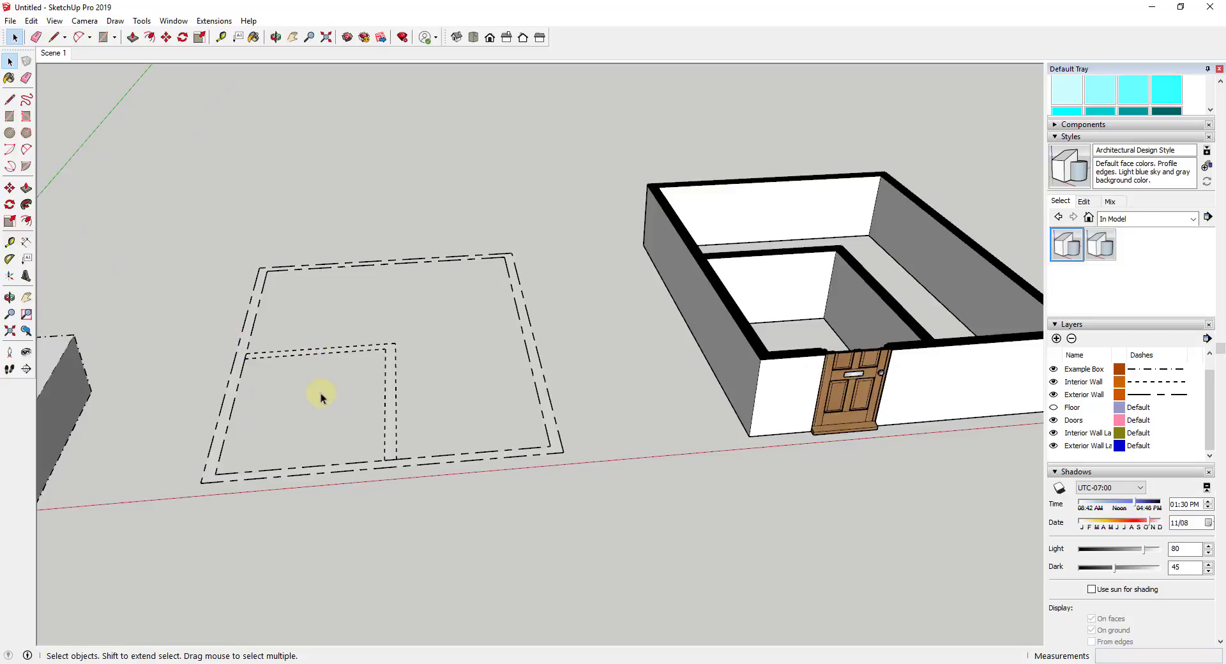
click(1103, 250)
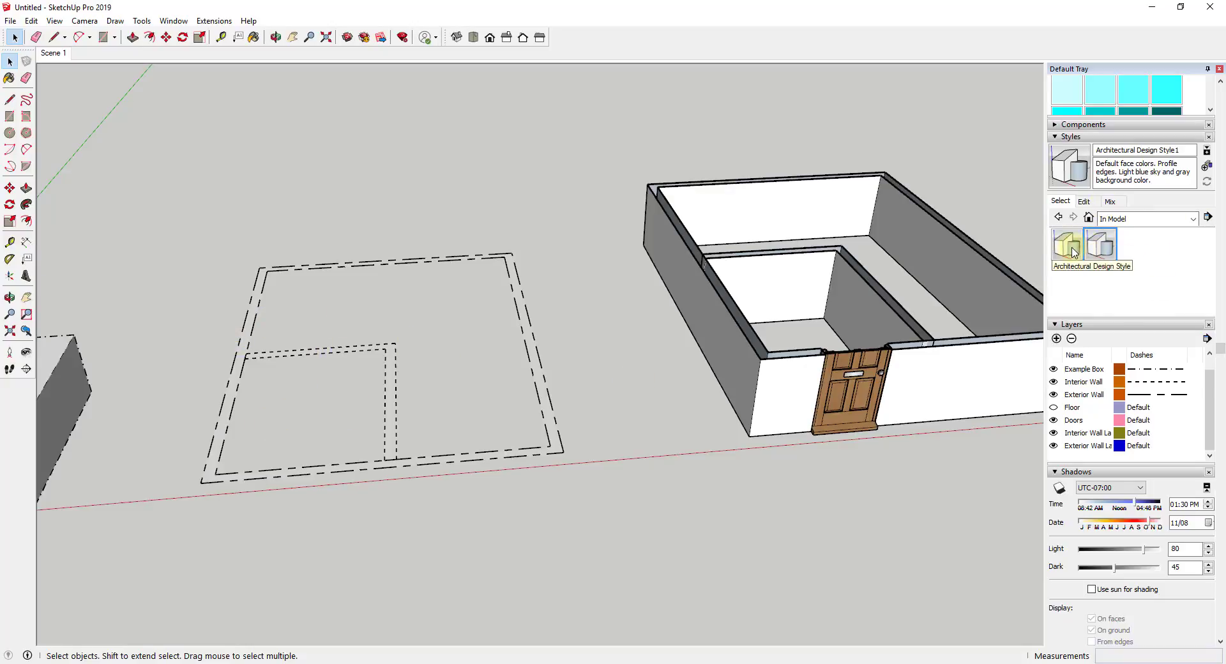
click(1067, 246)
Check the walls from the Top view, then orbit back to a perspective view.
middle_drag(903, 274, 837, 117)
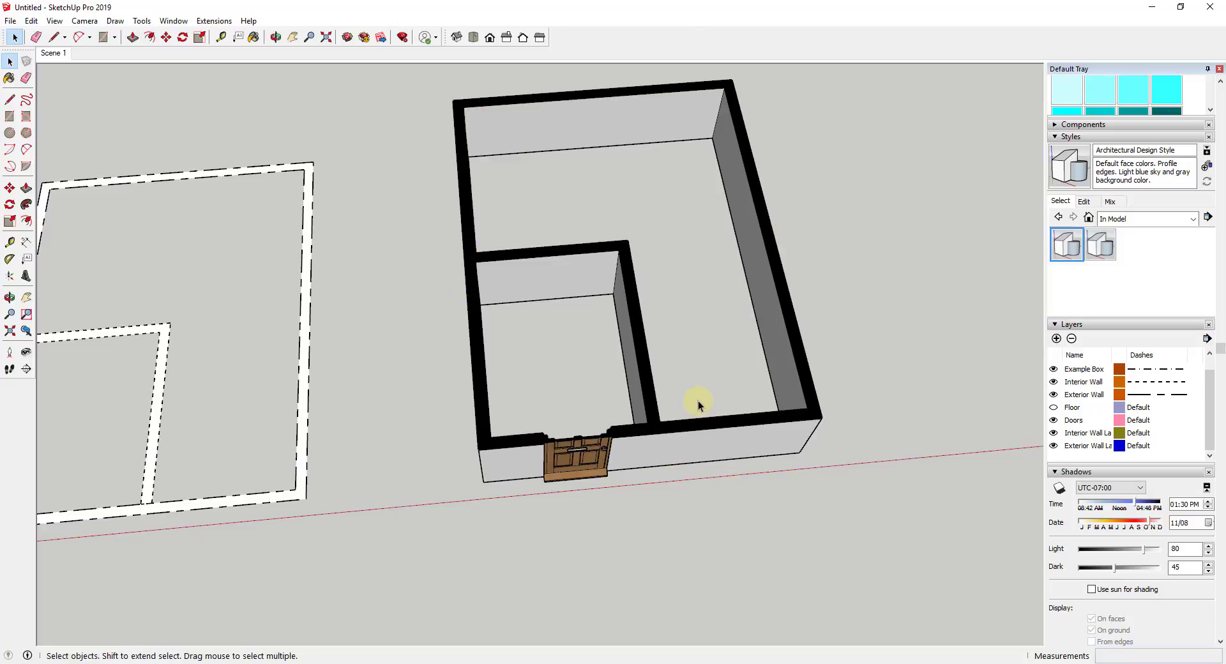
click(473, 37)
scroll(840, 304, down, 3)
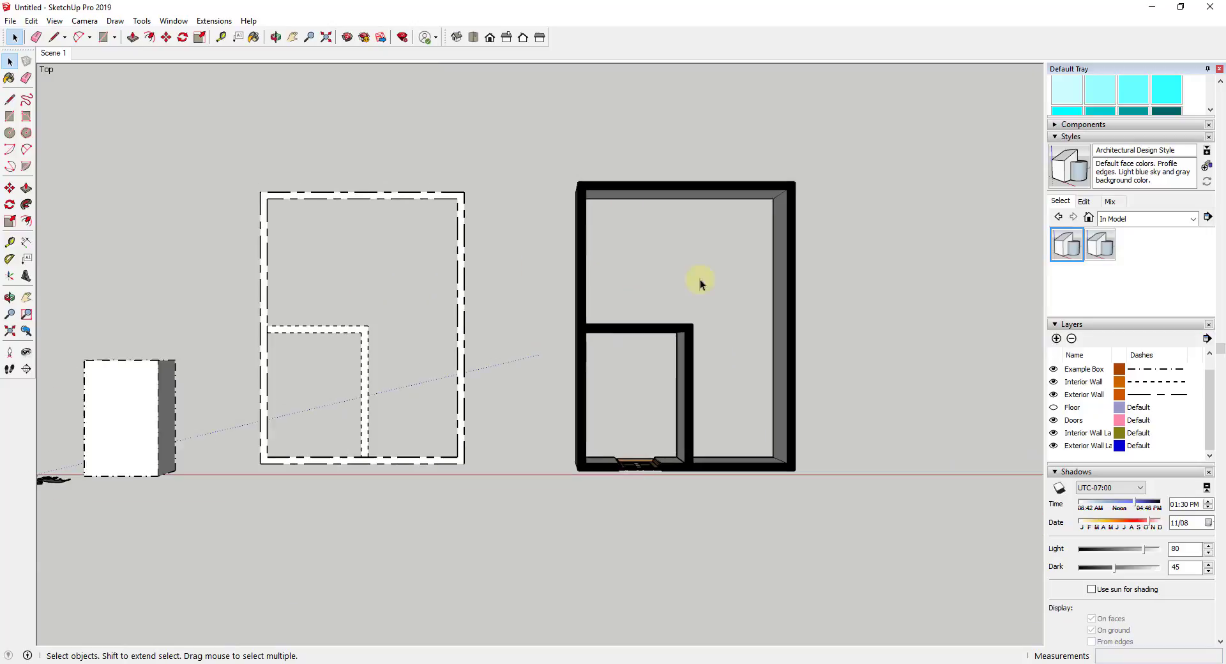
middle_drag(810, 408, 890, 364)
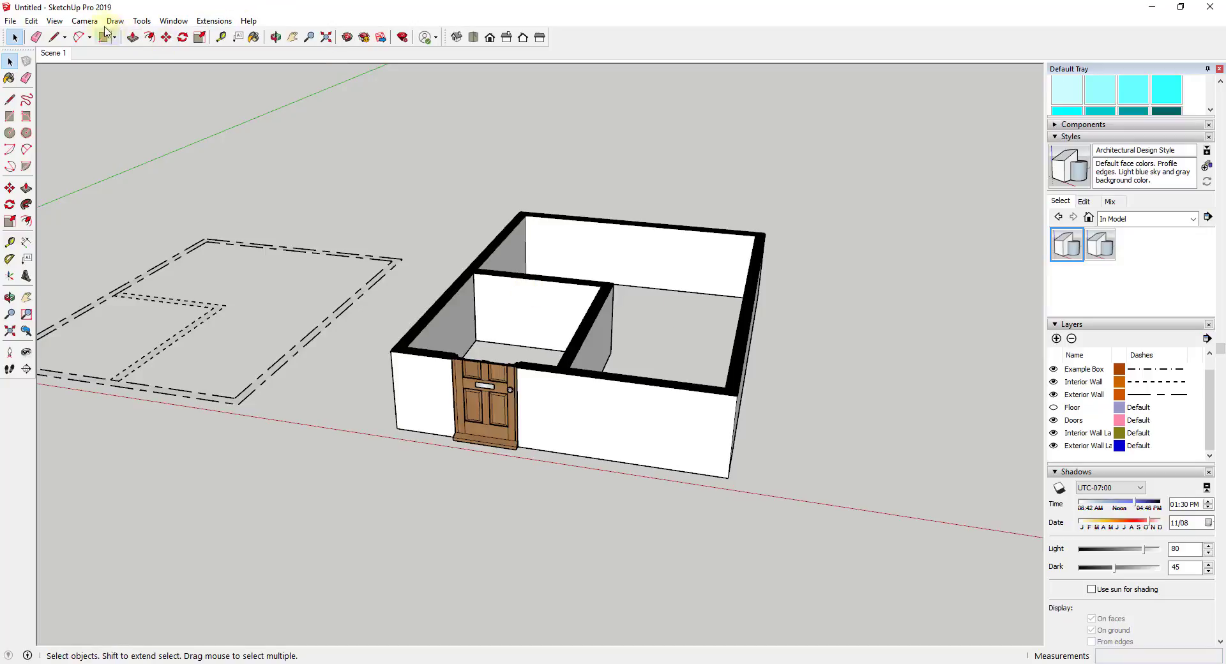
Turn on Section Planes display from the View menu.
click(84, 20)
mouse_move(49, 23)
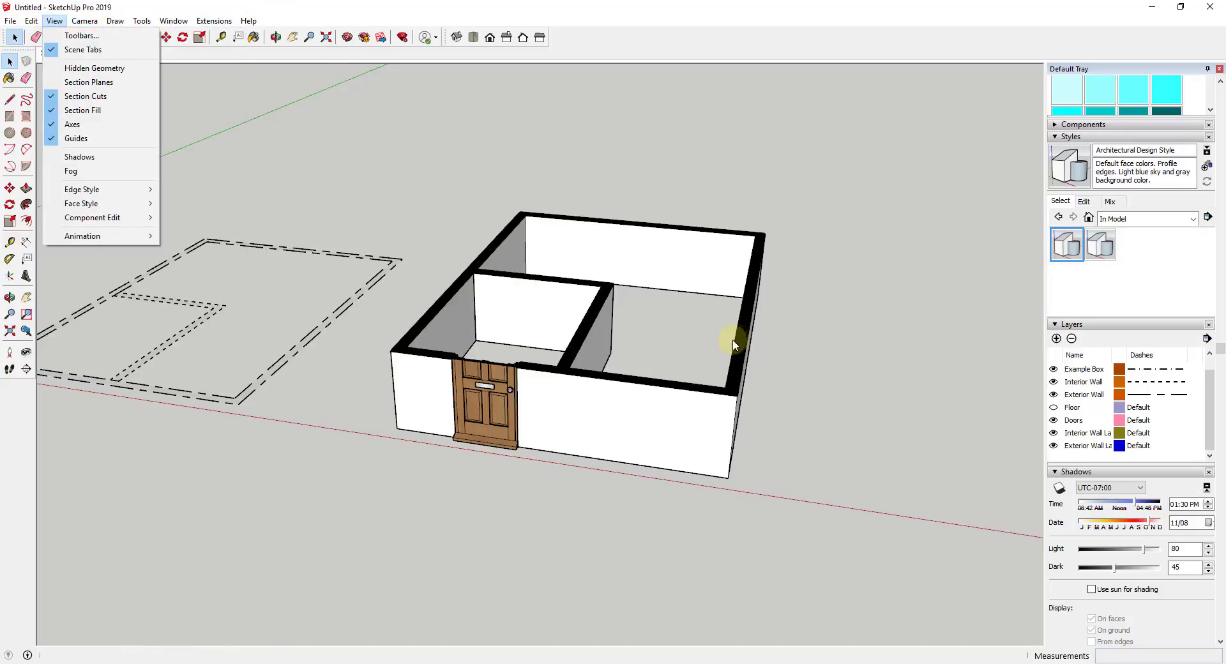
click(675, 322)
middle_drag(676, 321, 485, 383)
click(54, 20)
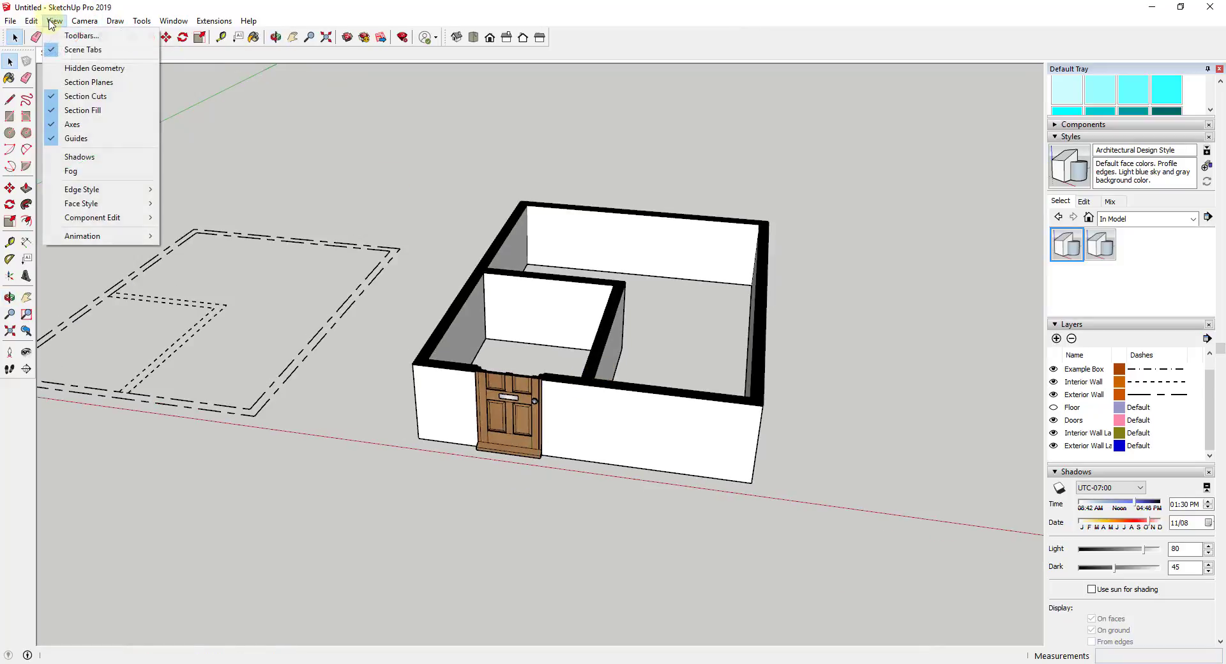
click(71, 83)
Select the section plane, then enter and leave the house group.
scroll(764, 306, up, 5)
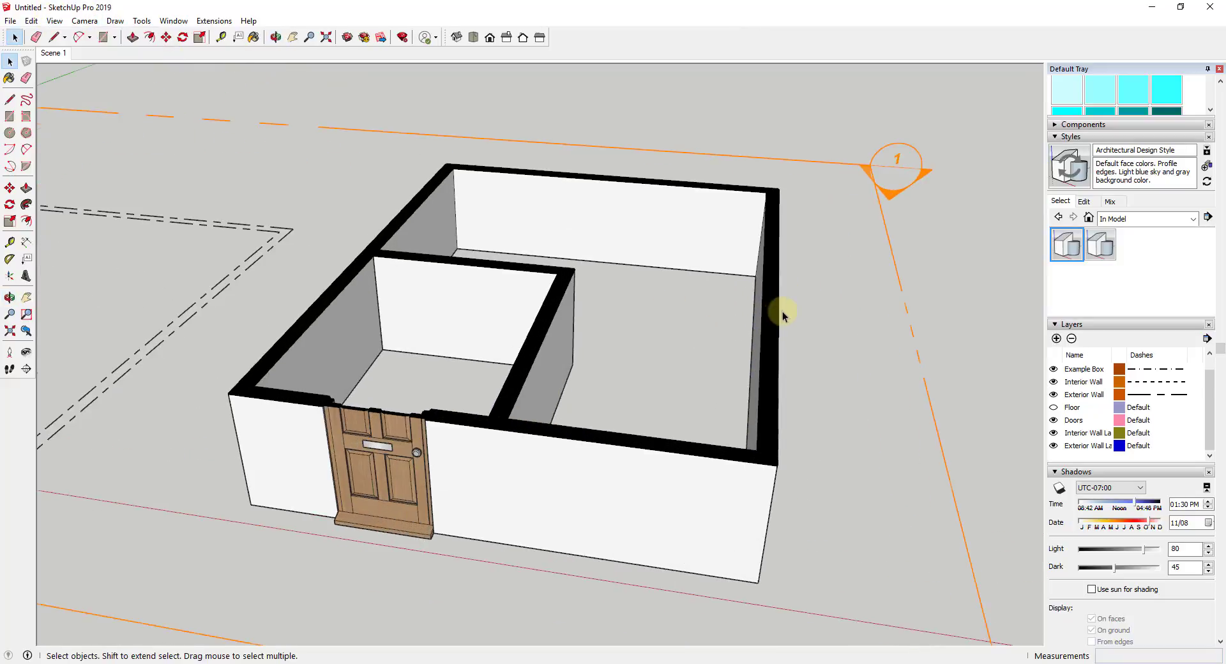
scroll(756, 321, down, 6)
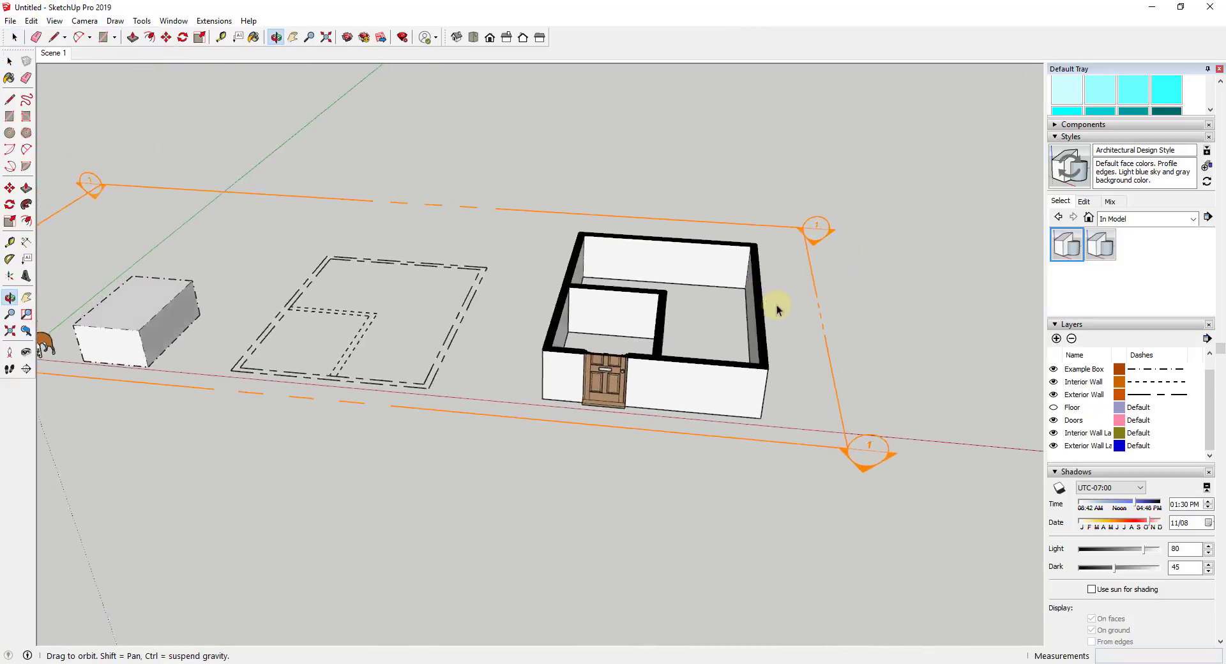
click(763, 368)
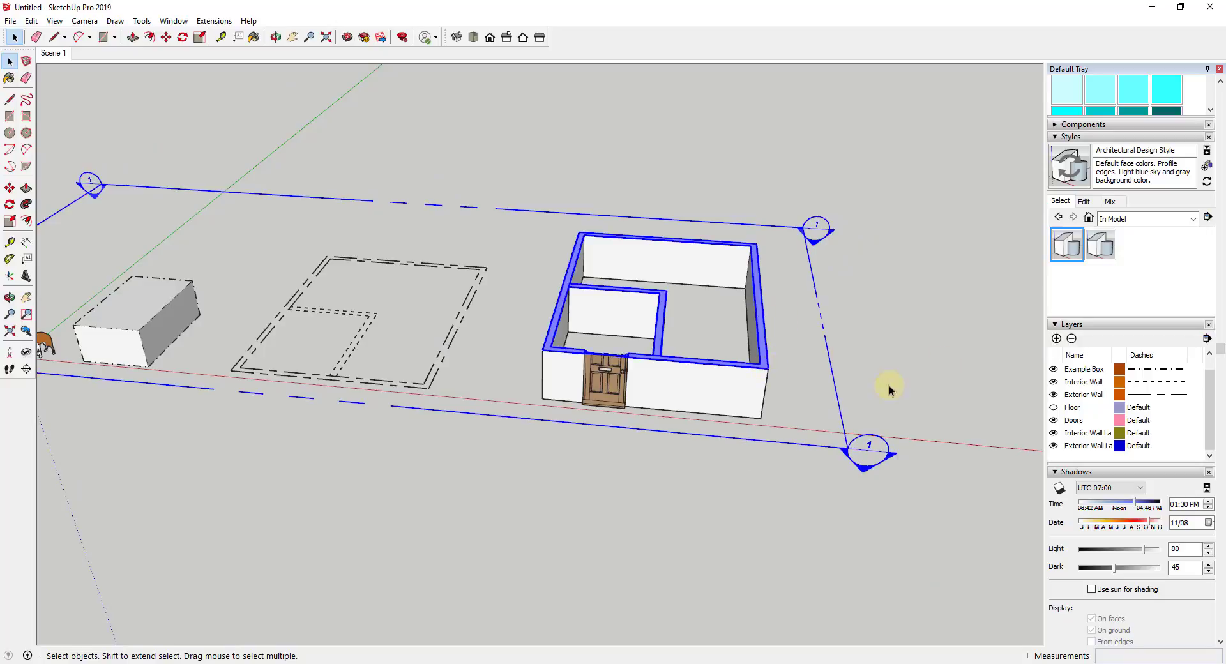
double_click(725, 385)
key(Escape)
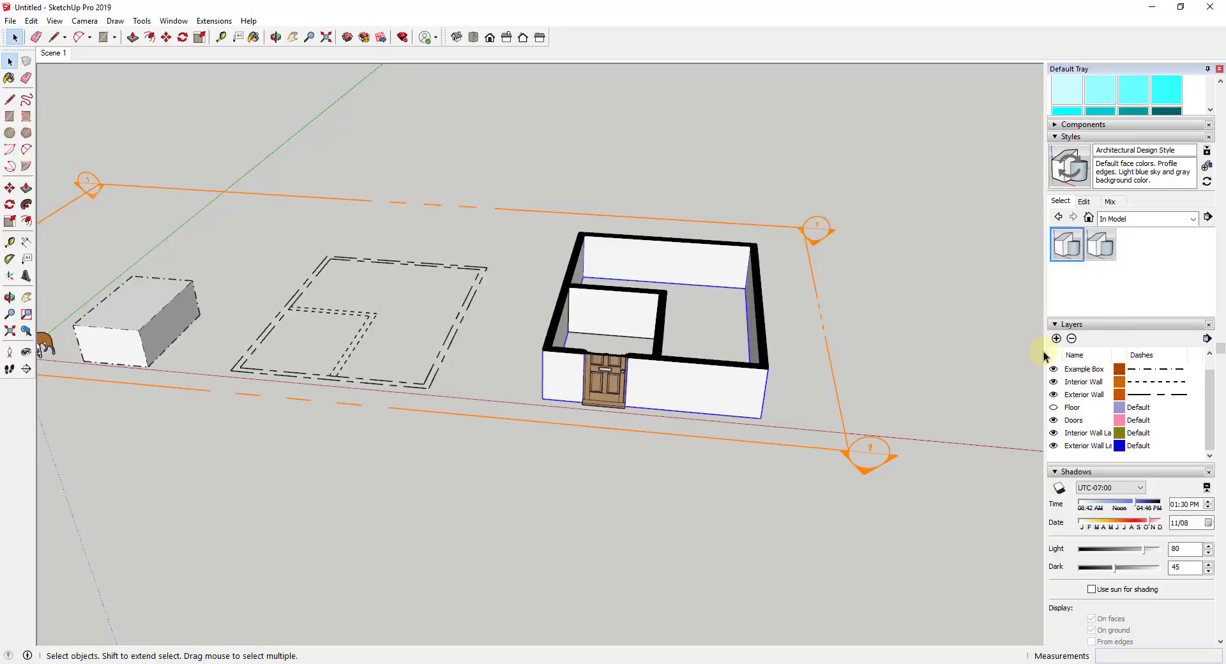
Widen the side panels and orbit to a more top-down view of the room.
drag(1047, 350, 920, 350)
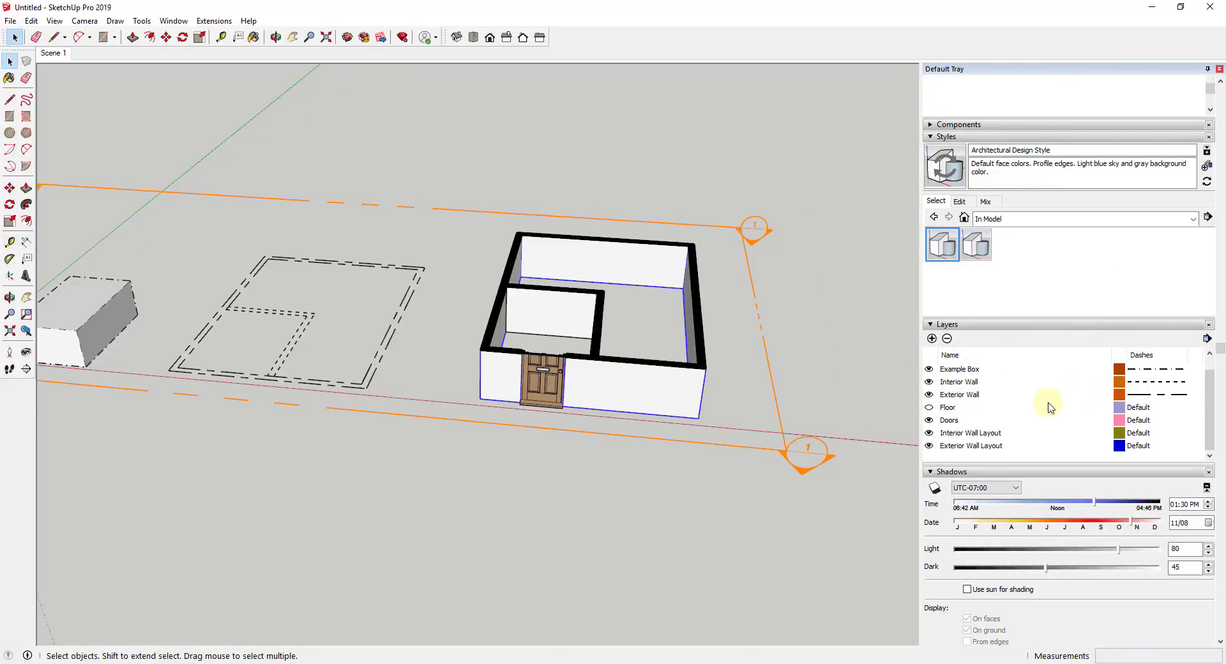
scroll(708, 334, up, 3)
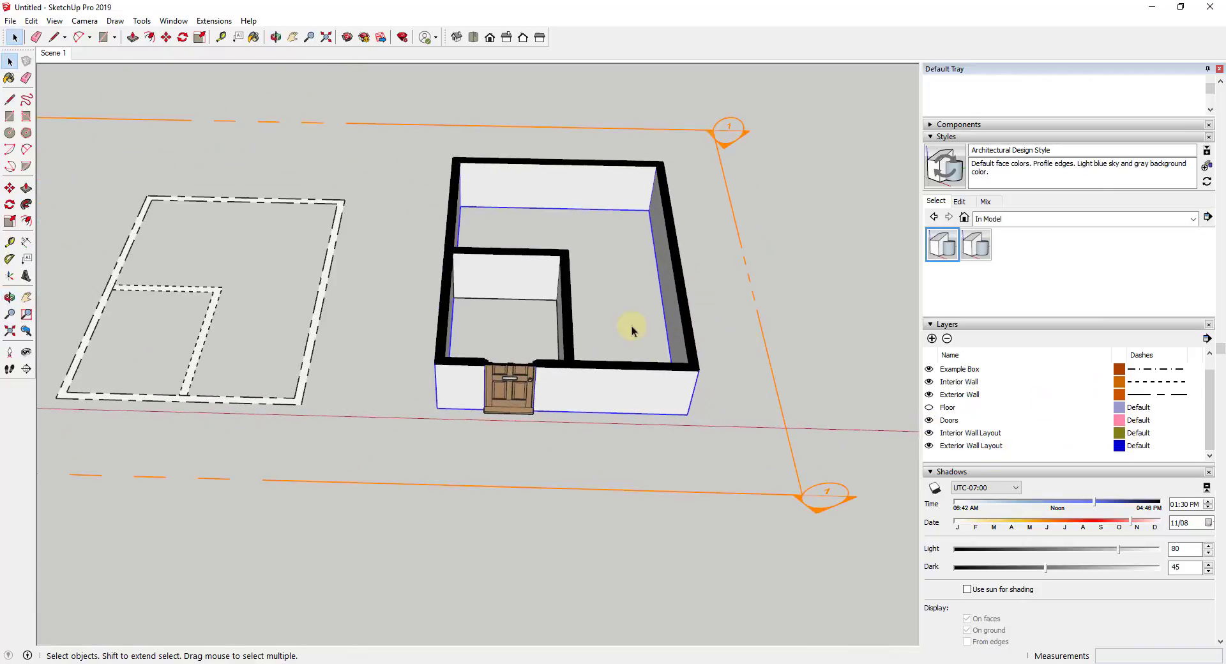
scroll(454, 382, up, 5)
middle_drag(463, 353, 561, 495)
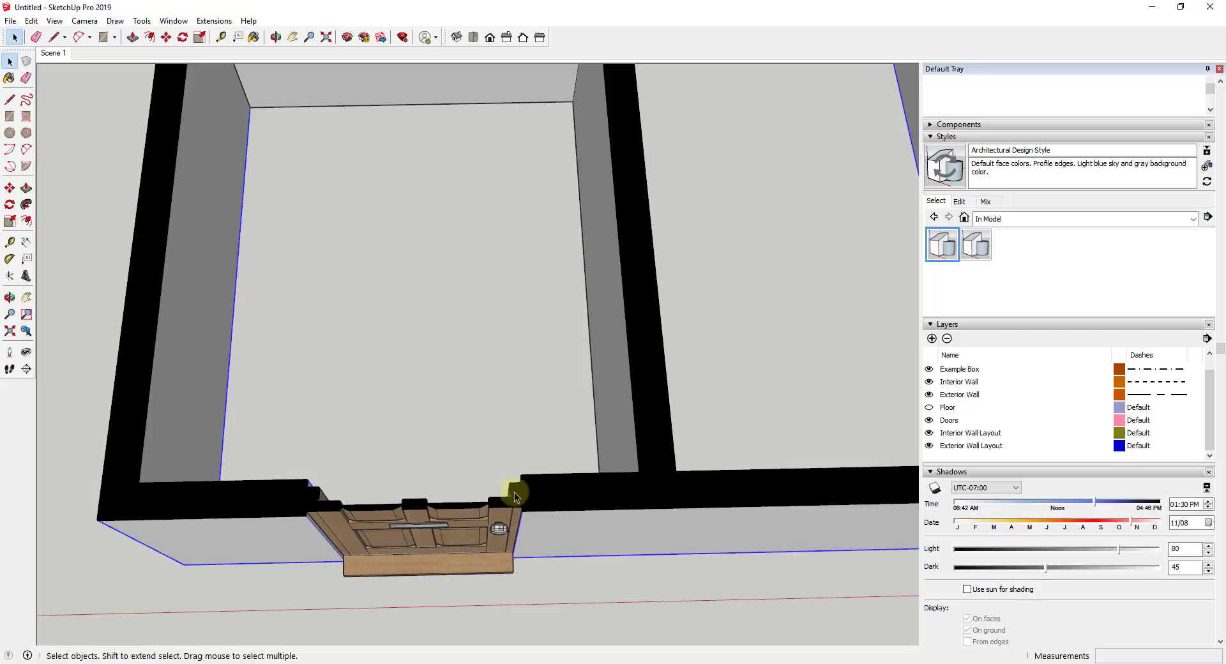
scroll(510, 497, down, 6)
scroll(606, 459, down, 2)
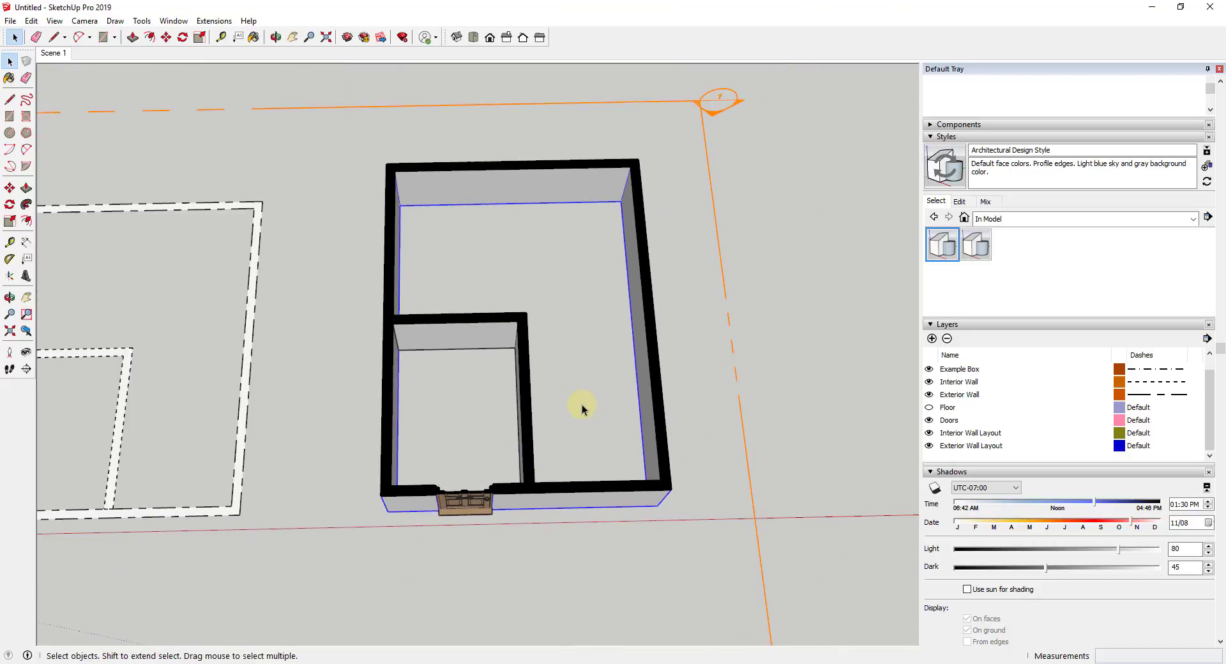
scroll(613, 399, down, 1)
scroll(1022, 357, down, 2)
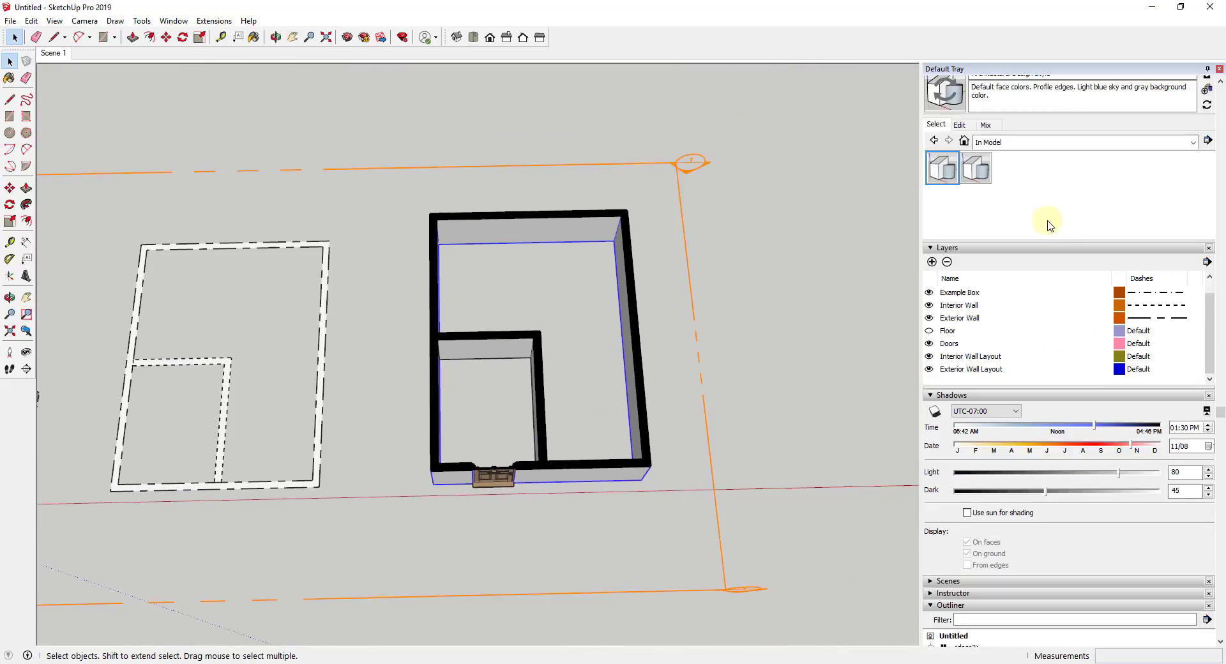
scroll(1009, 192, up, 2)
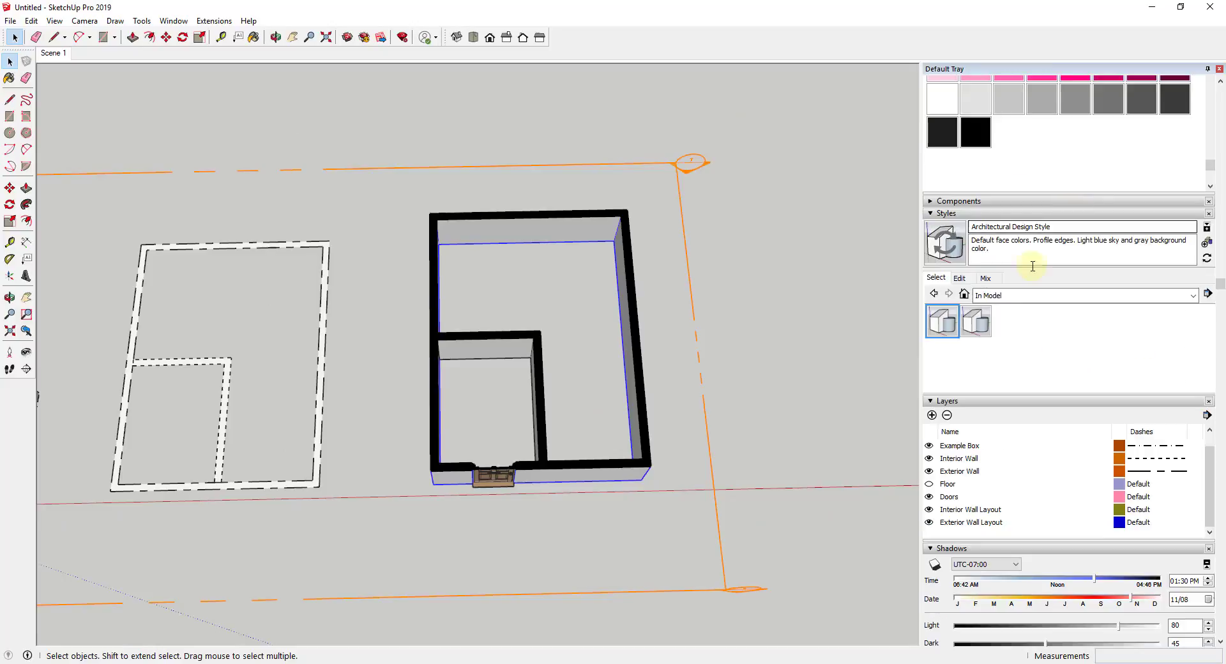
Uncheck Section Fill in the style's Modeling Settings.
click(959, 201)
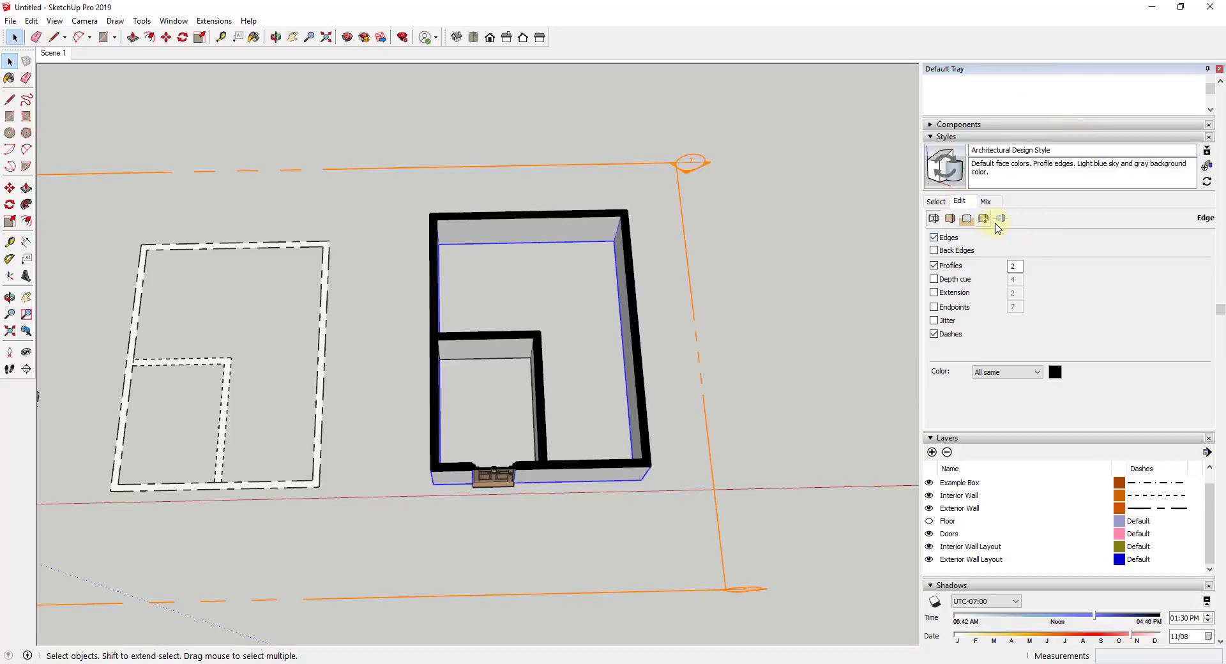
click(999, 220)
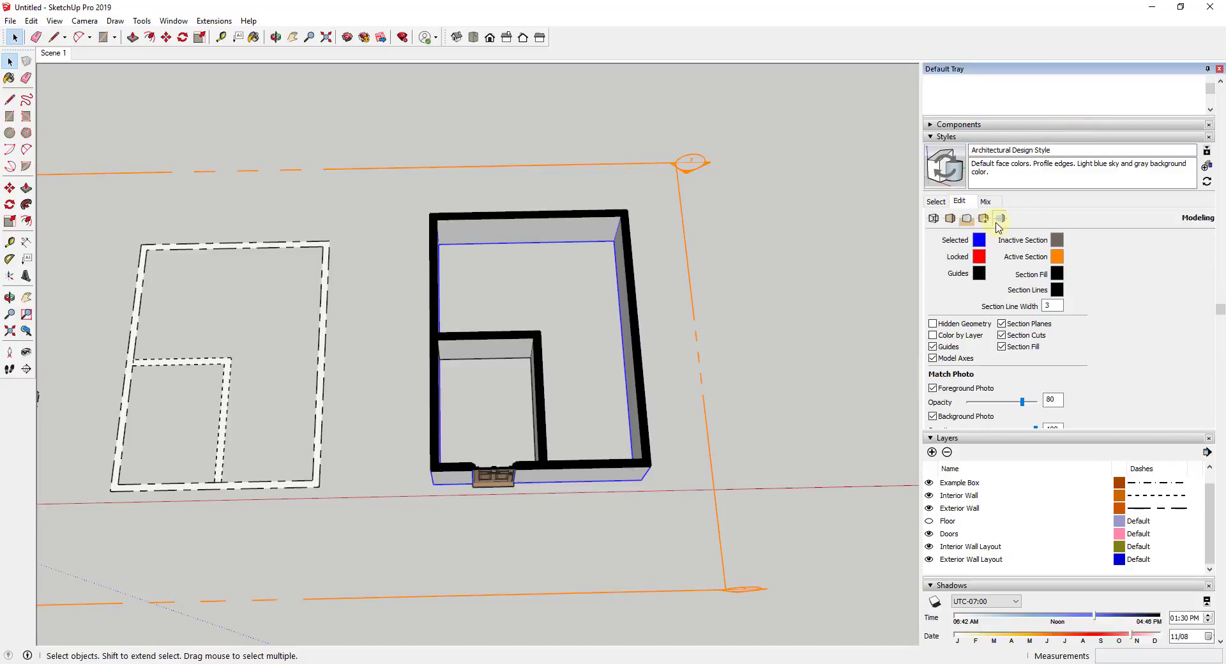
click(1019, 346)
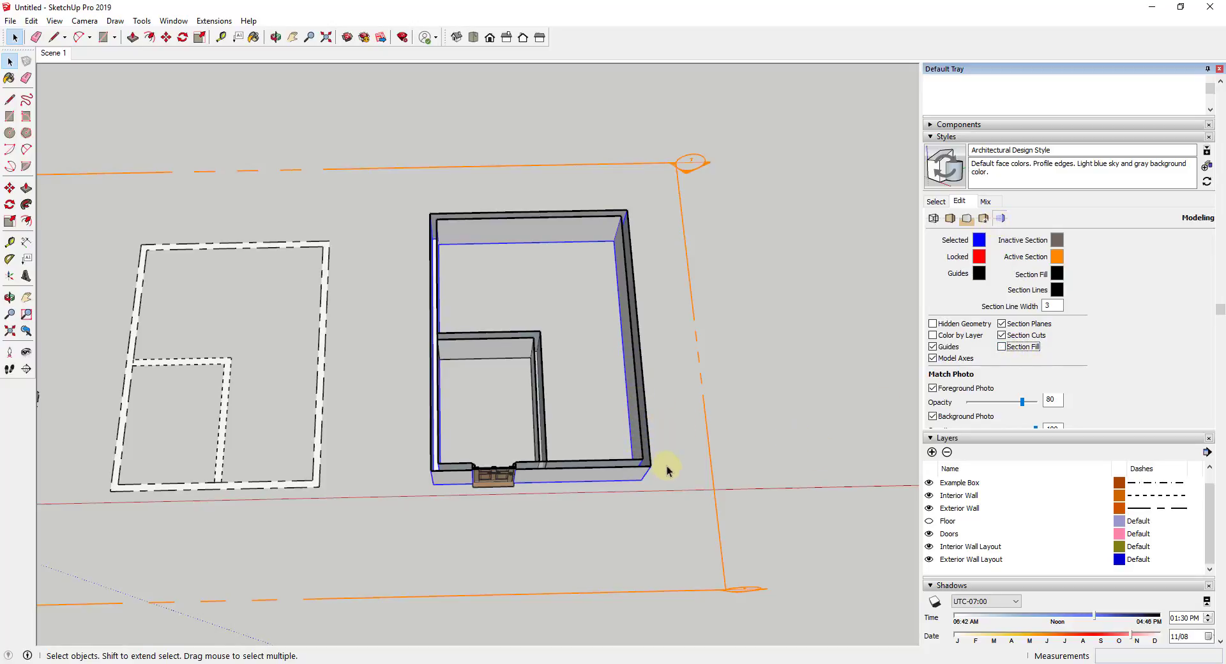
scroll(660, 469, up, 1)
middle_drag(737, 434, 632, 411)
Give the Exterior Wall Layout layer a long-short dash pattern.
click(1132, 566)
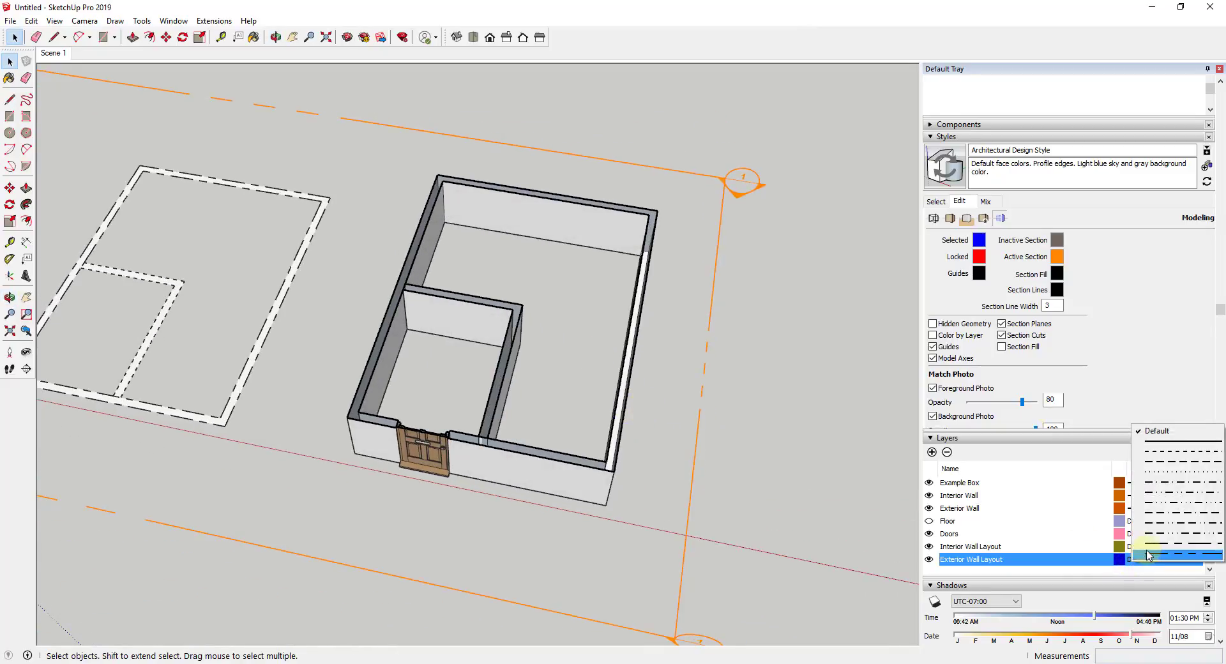
click(1152, 552)
scroll(624, 466, up, 3)
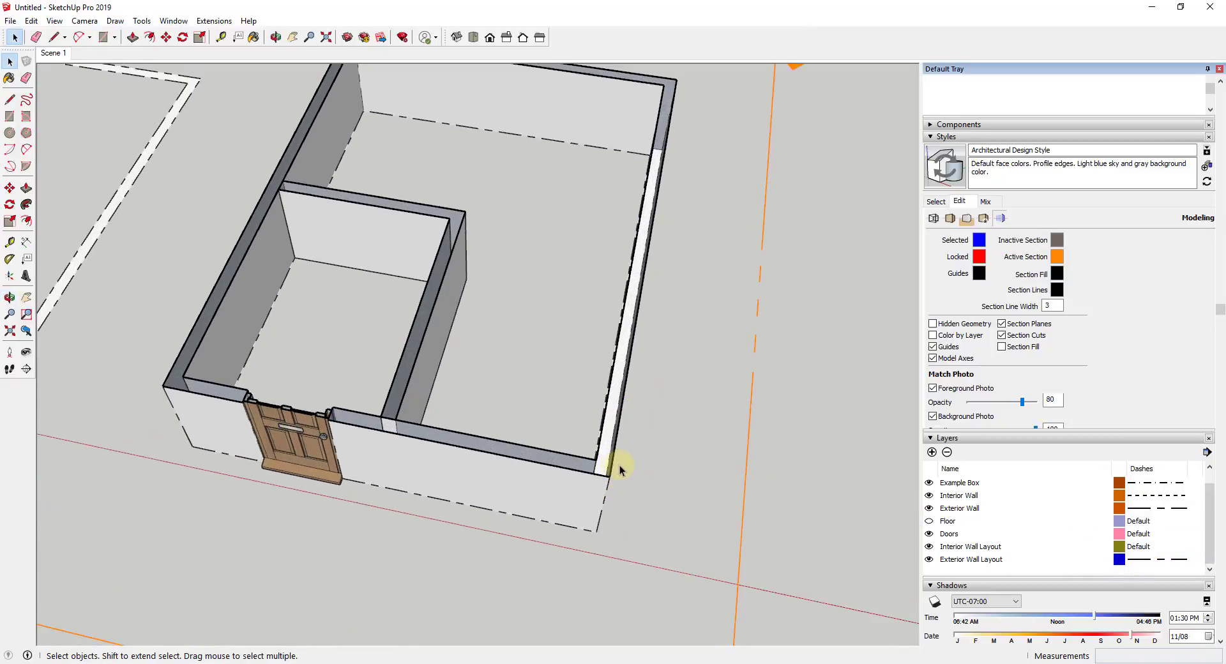
scroll(623, 454, down, 5)
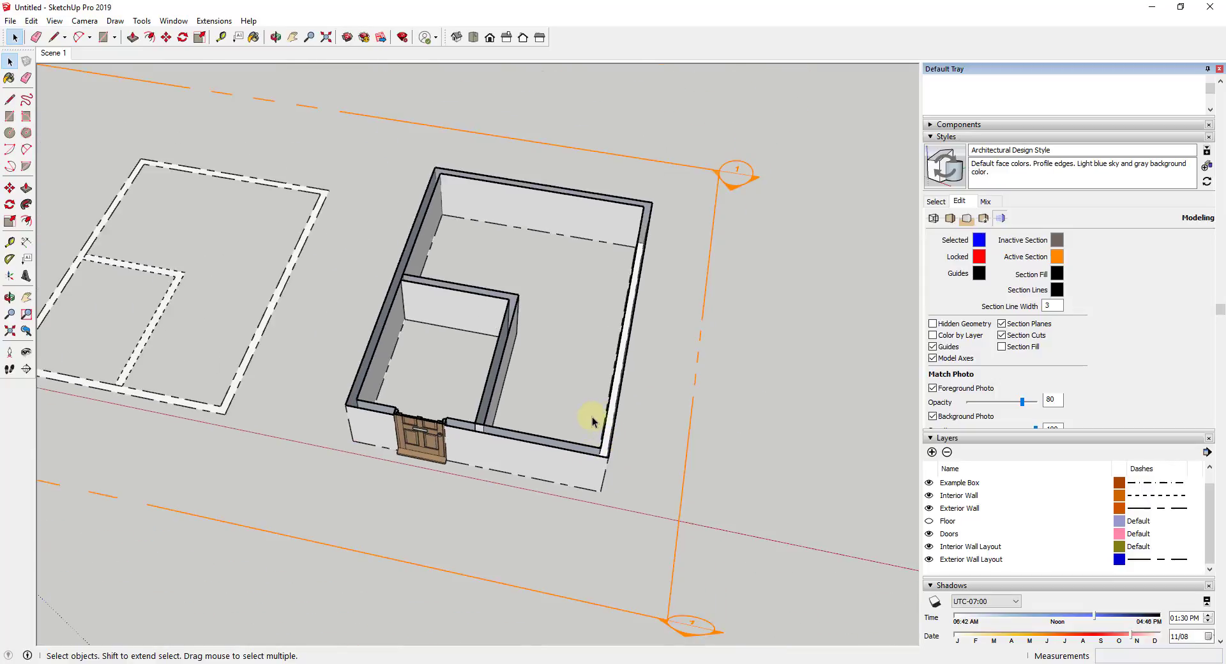
middle_drag(596, 416, 717, 361)
scroll(556, 432, up, 2)
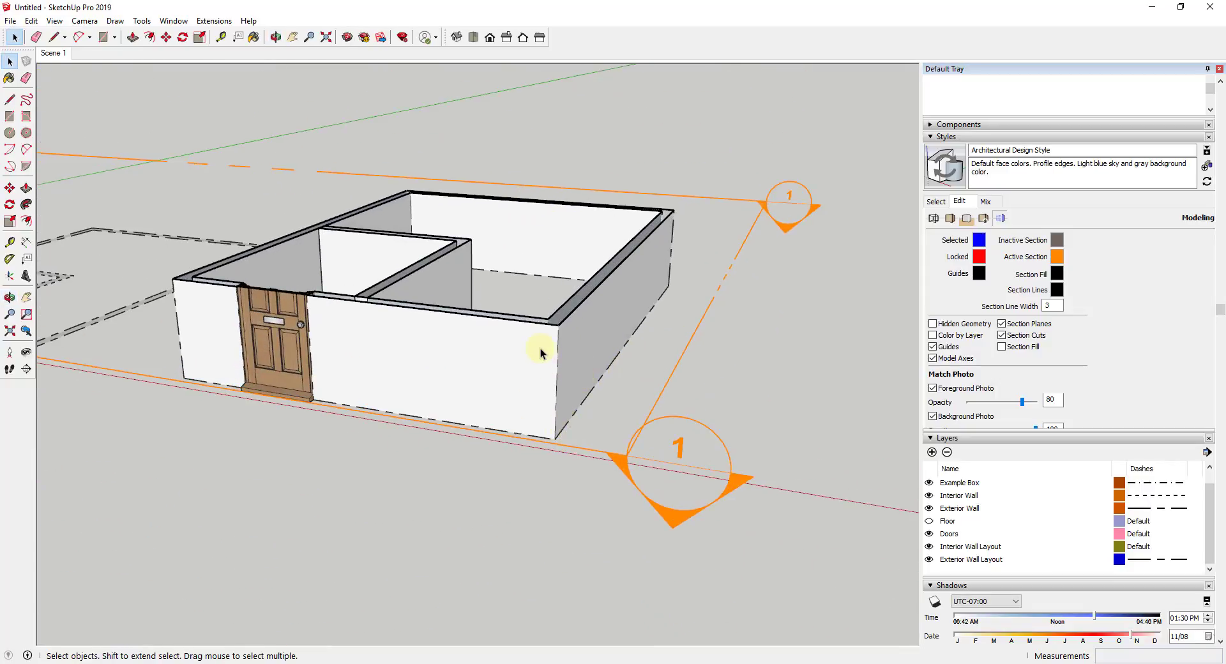
middle_drag(538, 347, 583, 409)
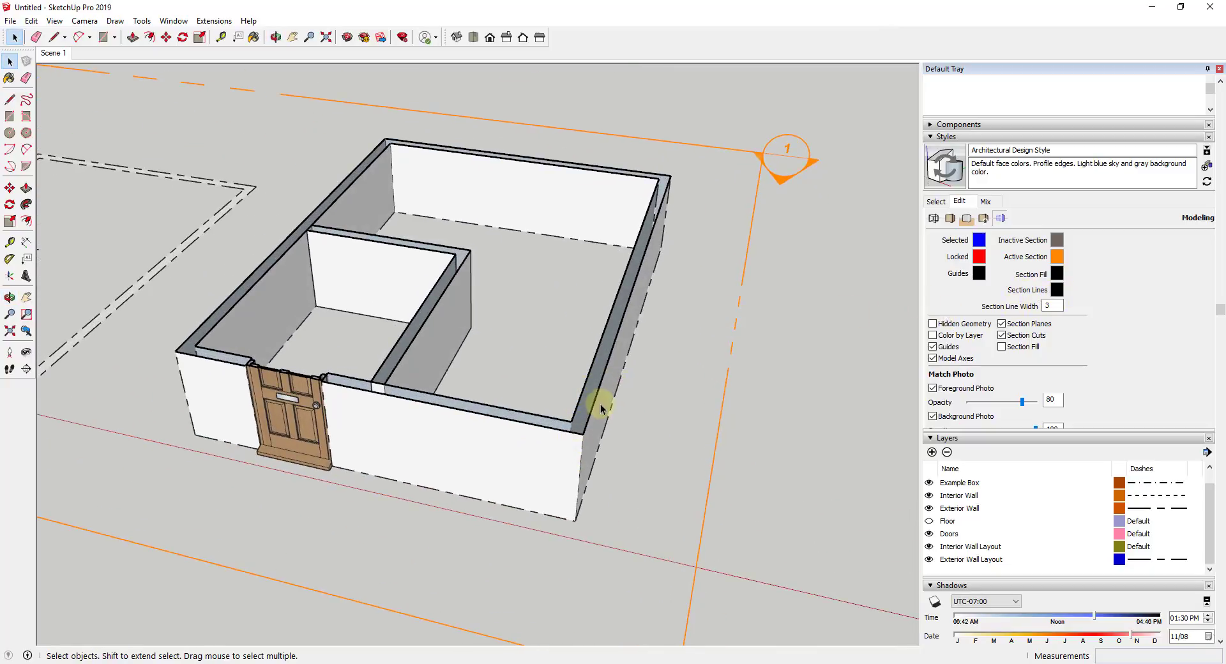
Switch to the Top view with Parallel Projection camera.
click(473, 37)
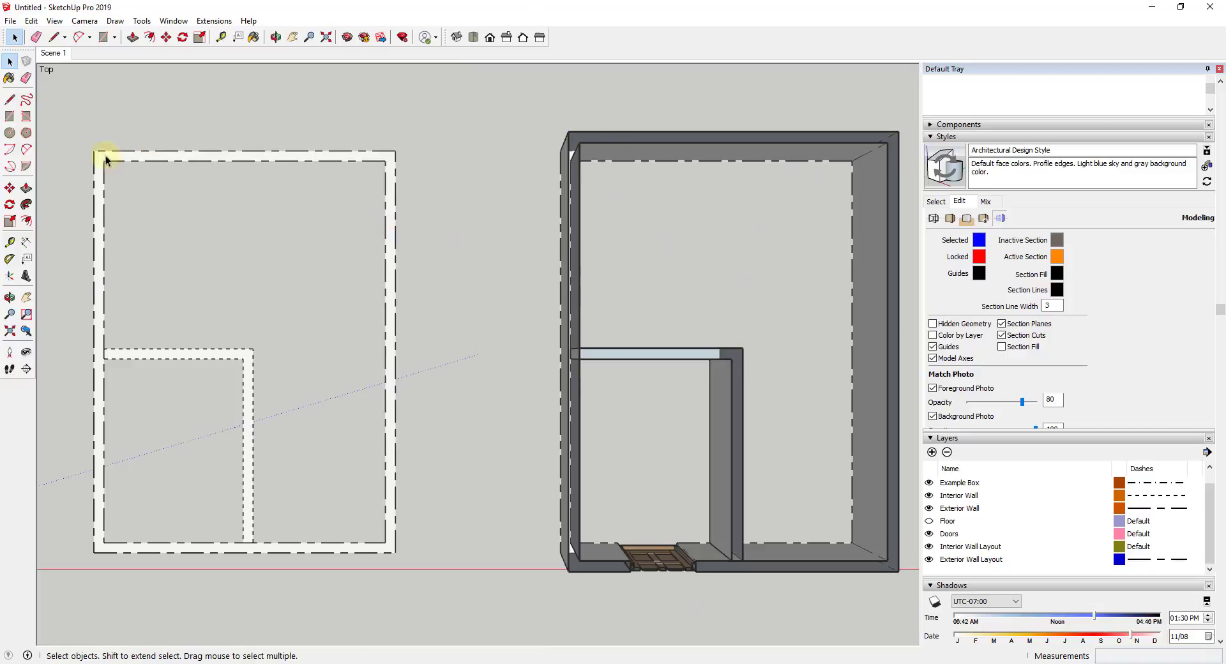
scroll(96, 197, down, 2)
scroll(667, 293, up, 2)
click(54, 20)
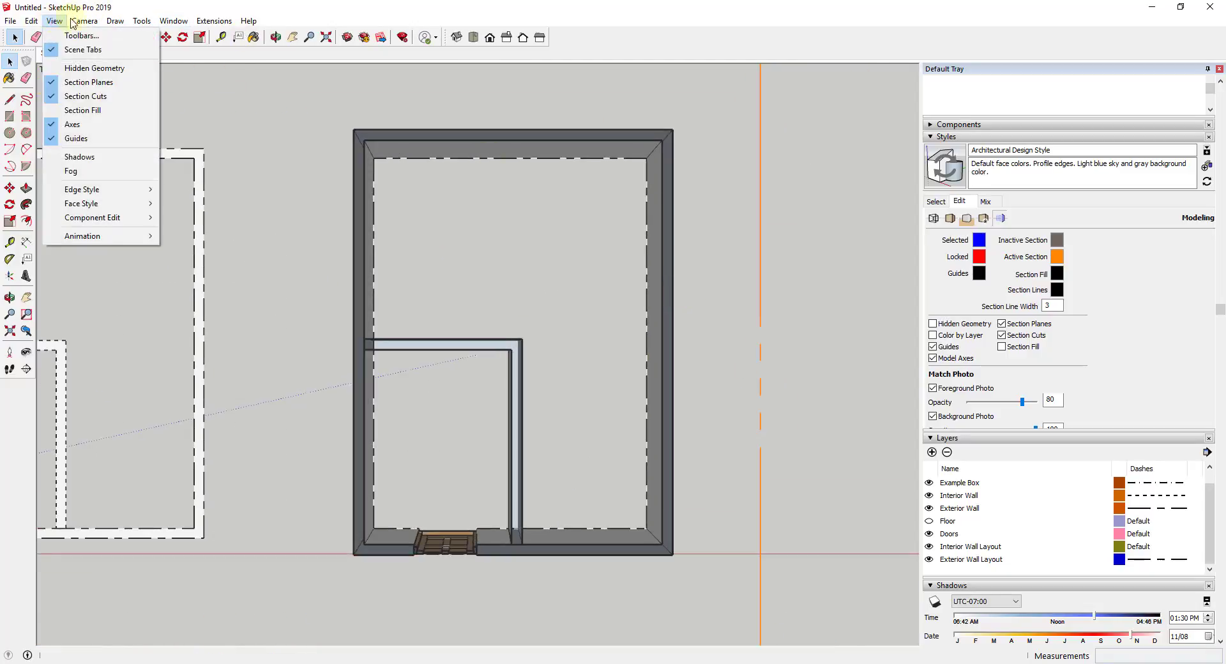
mouse_move(84, 21)
click(100, 83)
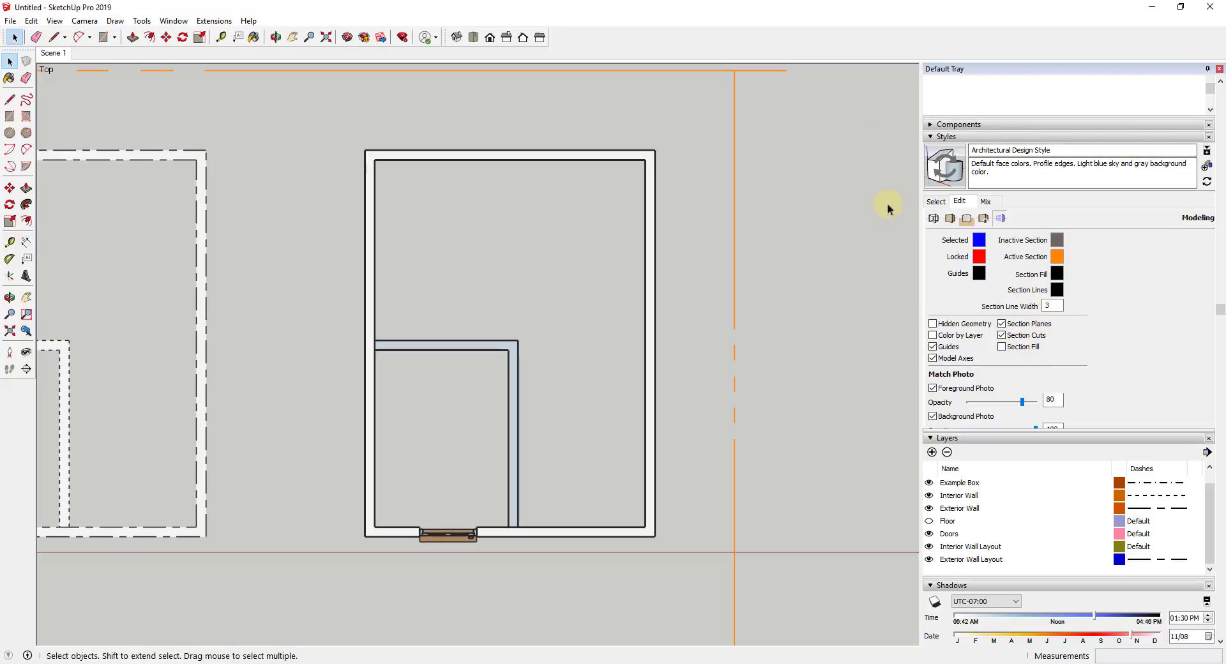
Set Section Line Width to 1 and dismiss the out-of-range warning.
click(1051, 305)
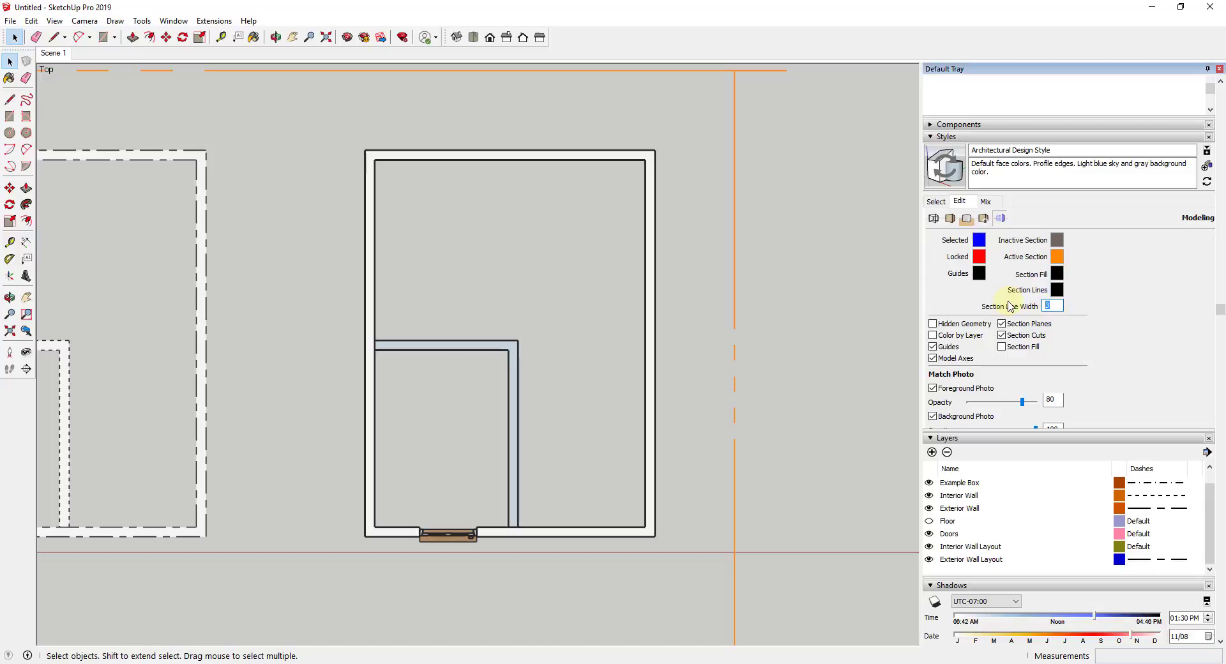
text(1)
key(Return)
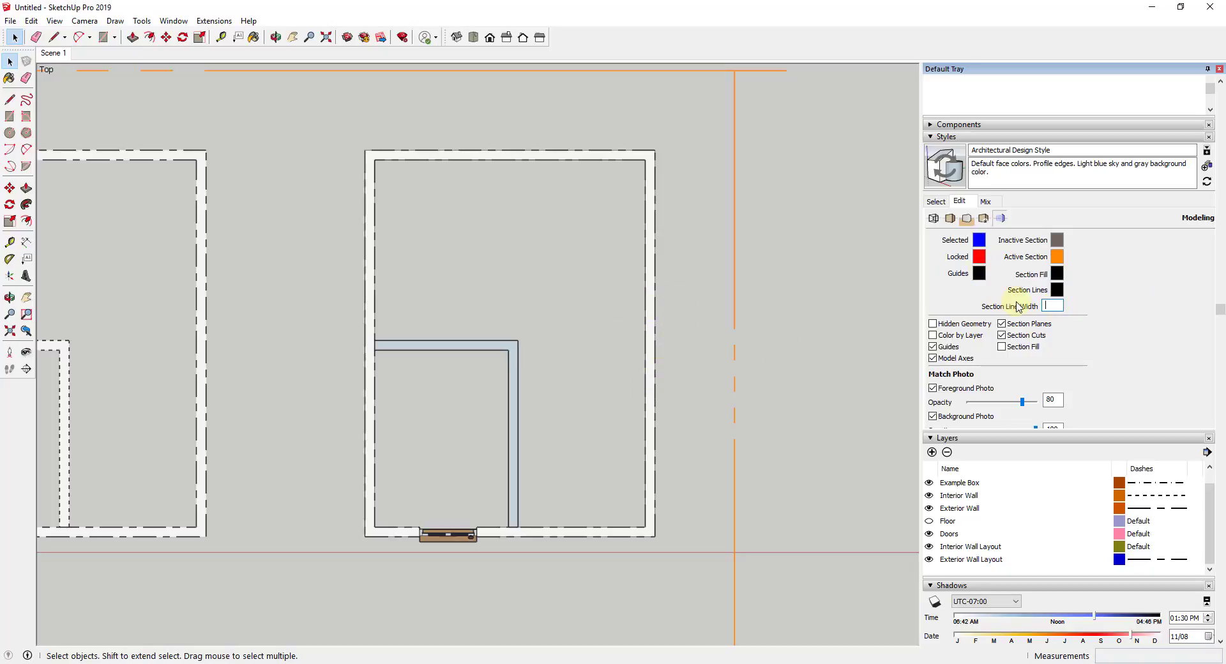
key(Return)
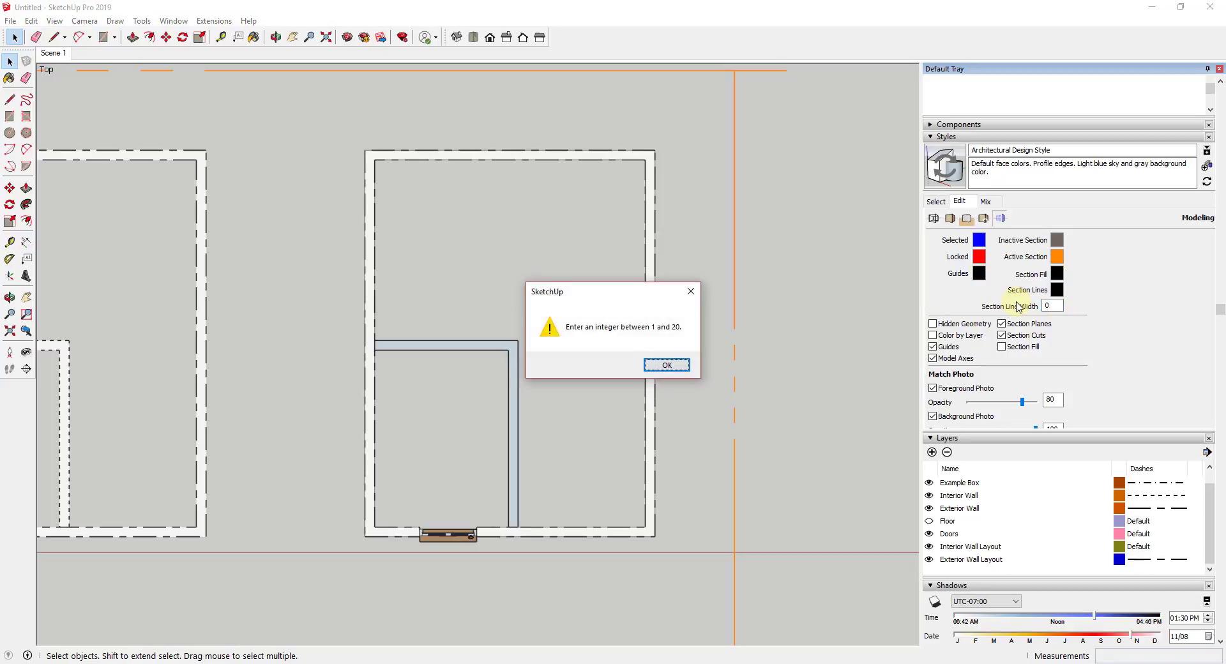
click(680, 367)
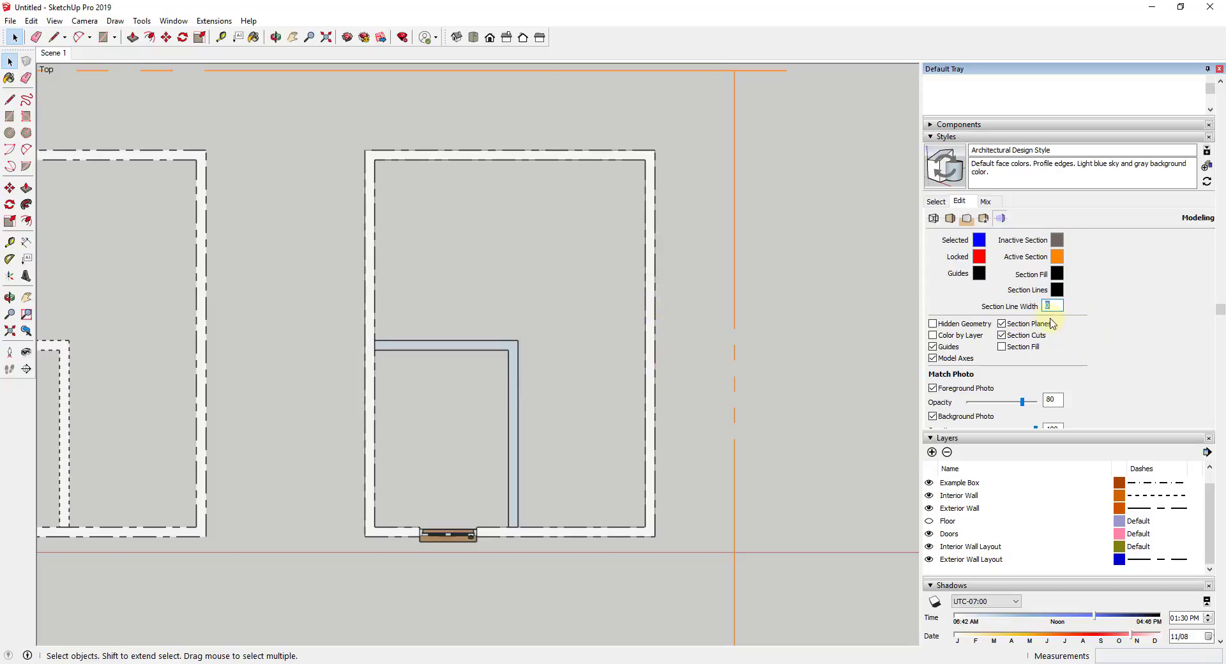
Set the Profiles edge width to 4, then settle on 3.
click(932, 218)
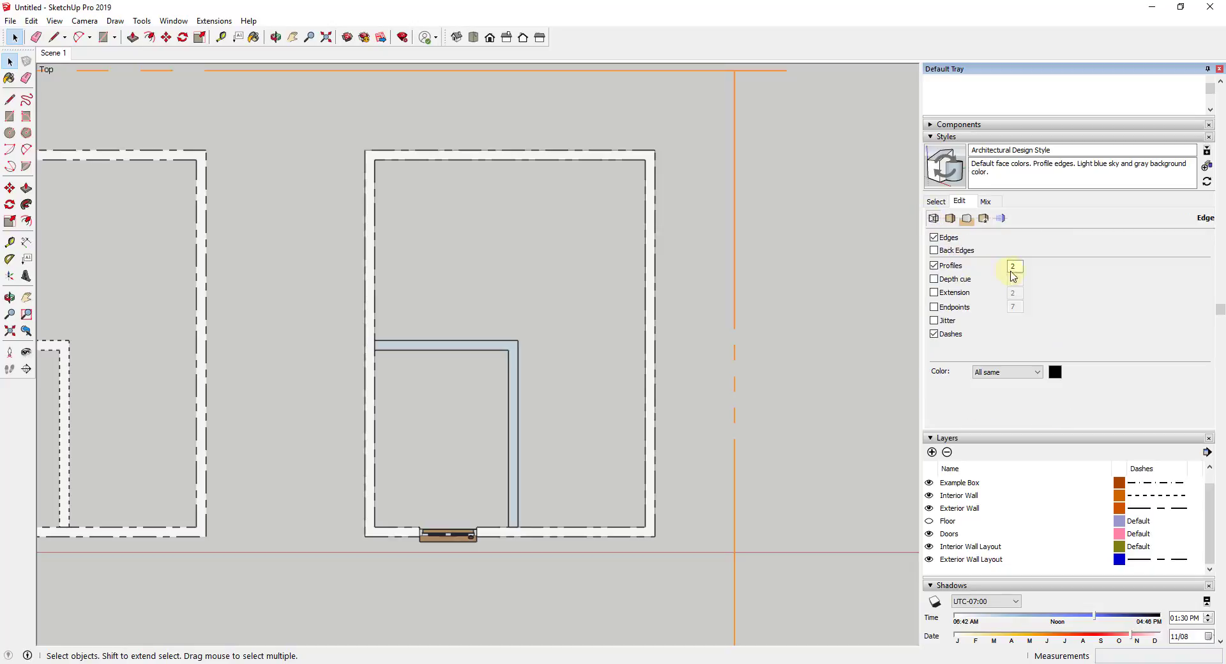
text(4)
key(Return)
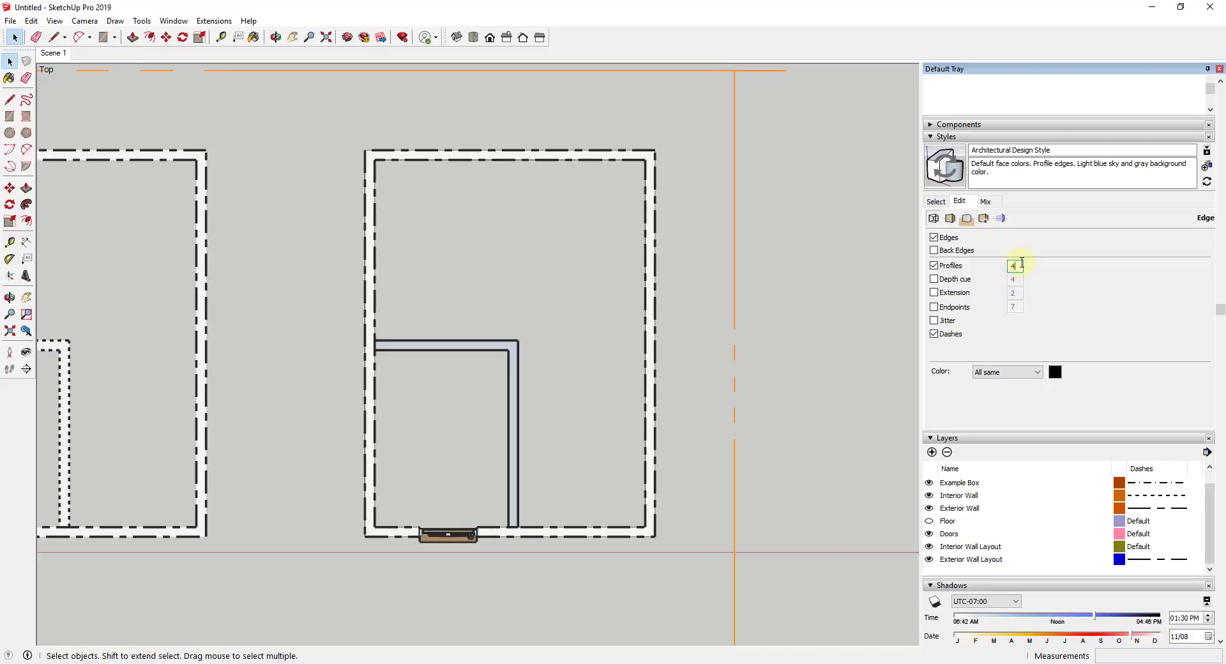
key(Return)
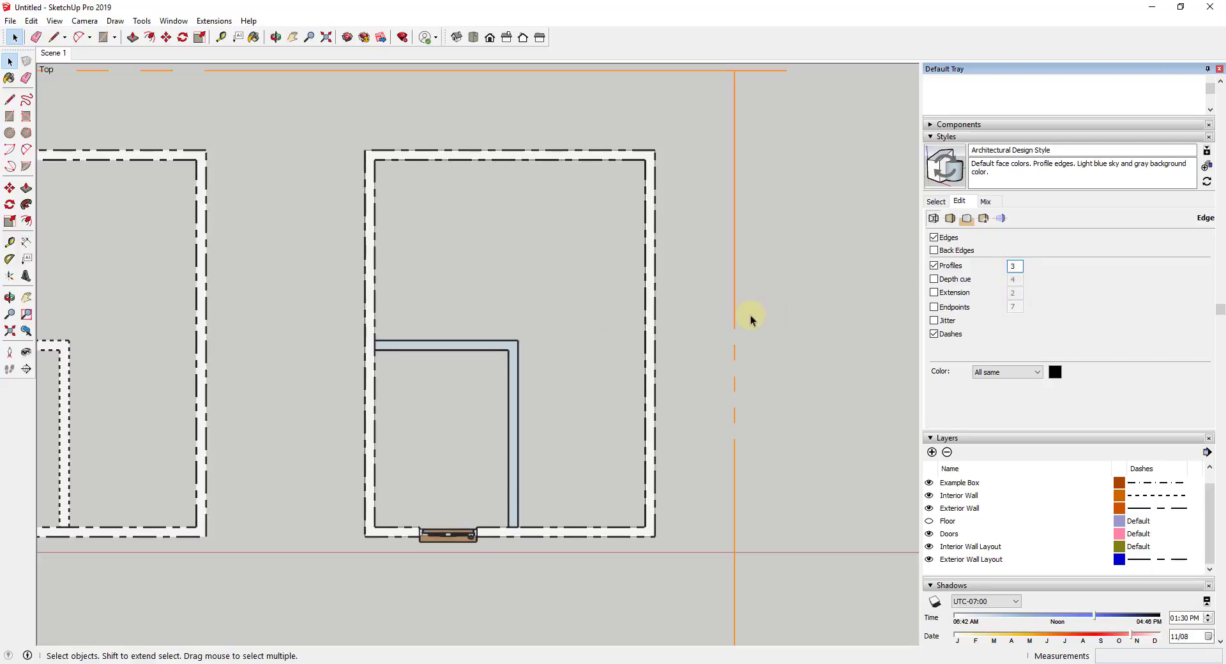
scroll(702, 332, up, 2)
middle_drag(689, 418, 574, 402)
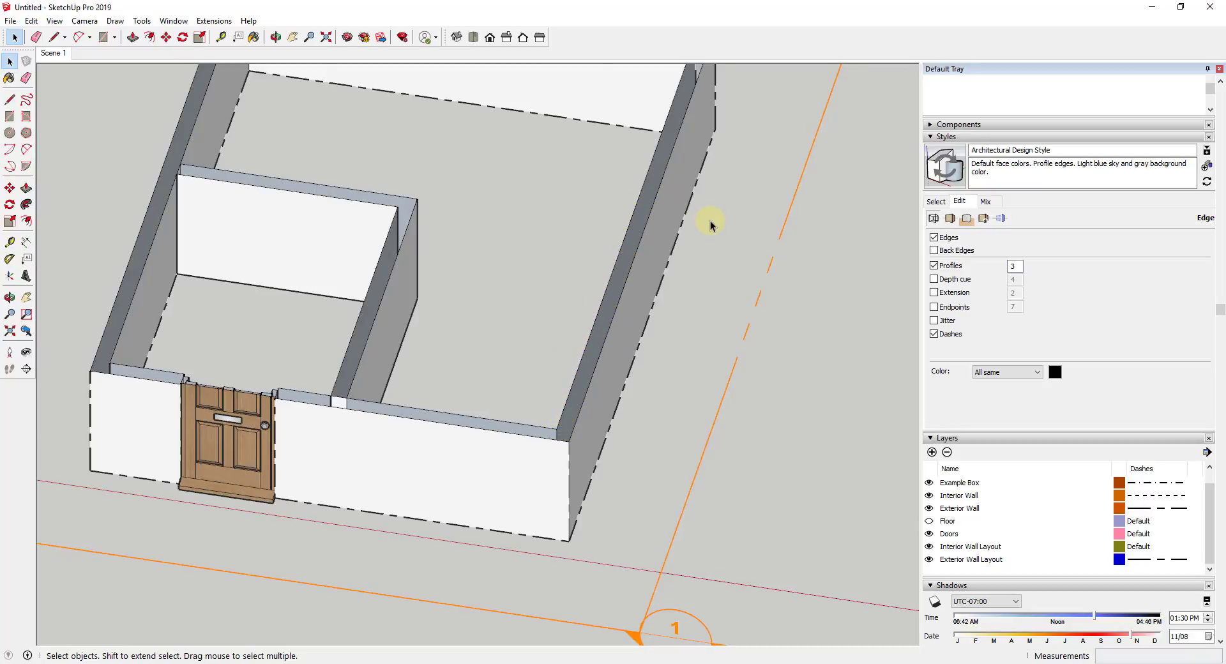
scroll(712, 224, down, 5)
Return to Top view and reopen Modeling Settings to verify Section Line Width 1.
click(473, 37)
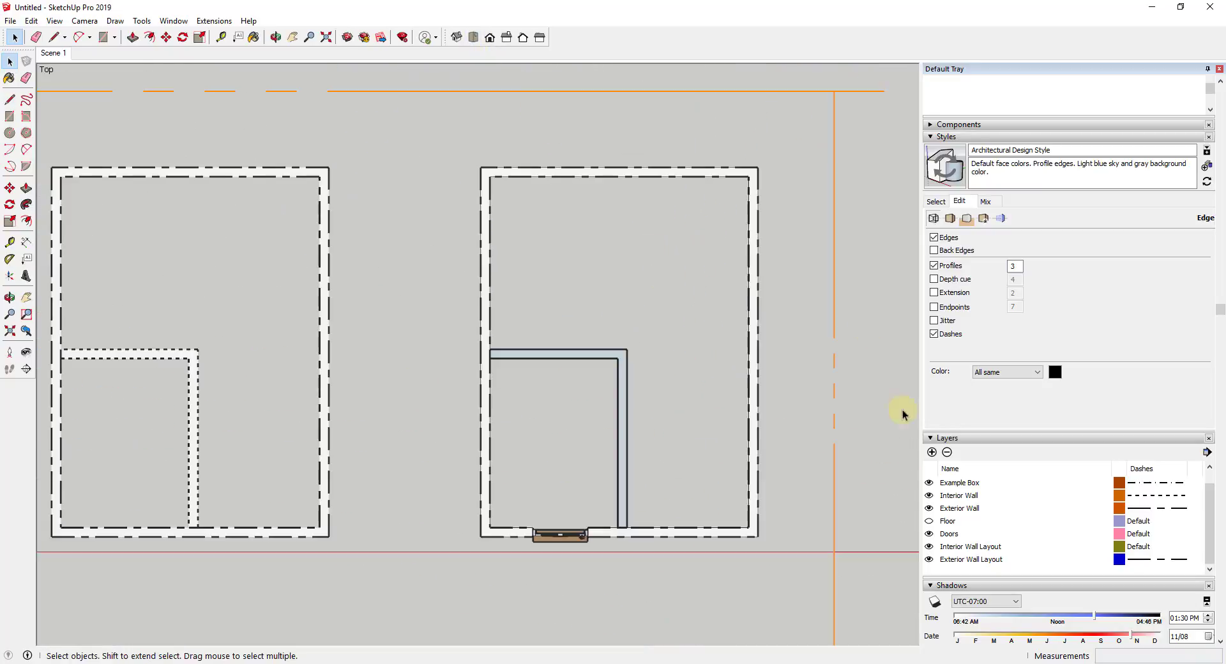
scroll(607, 364, up, 3)
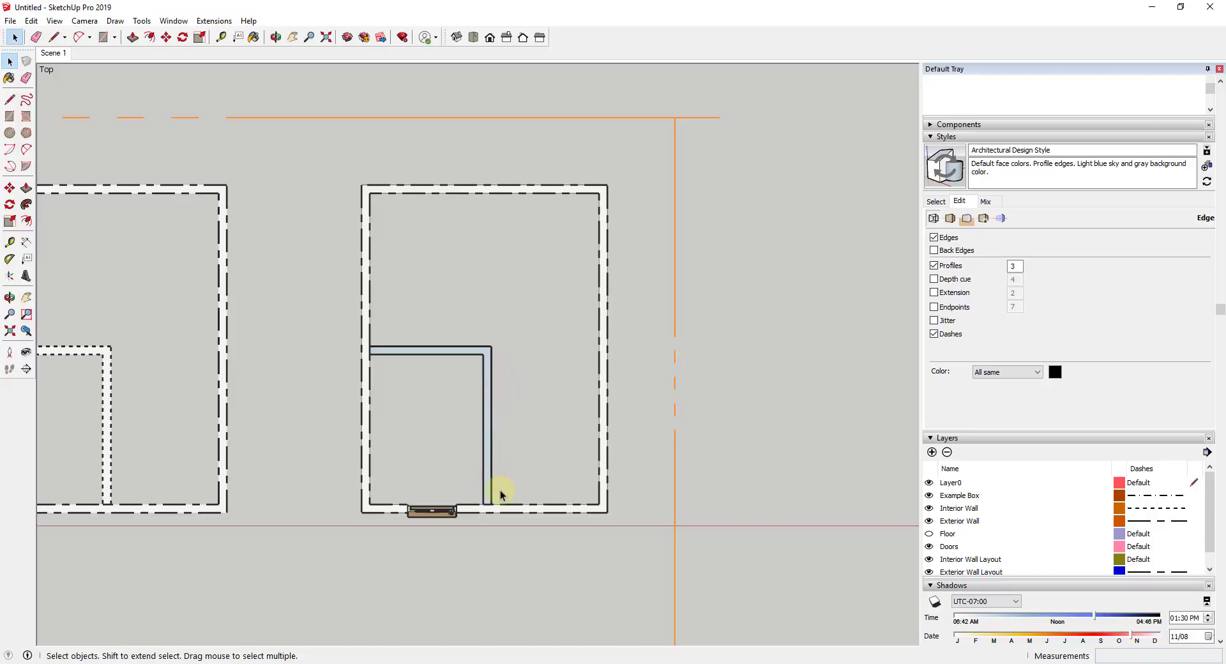
click(1000, 218)
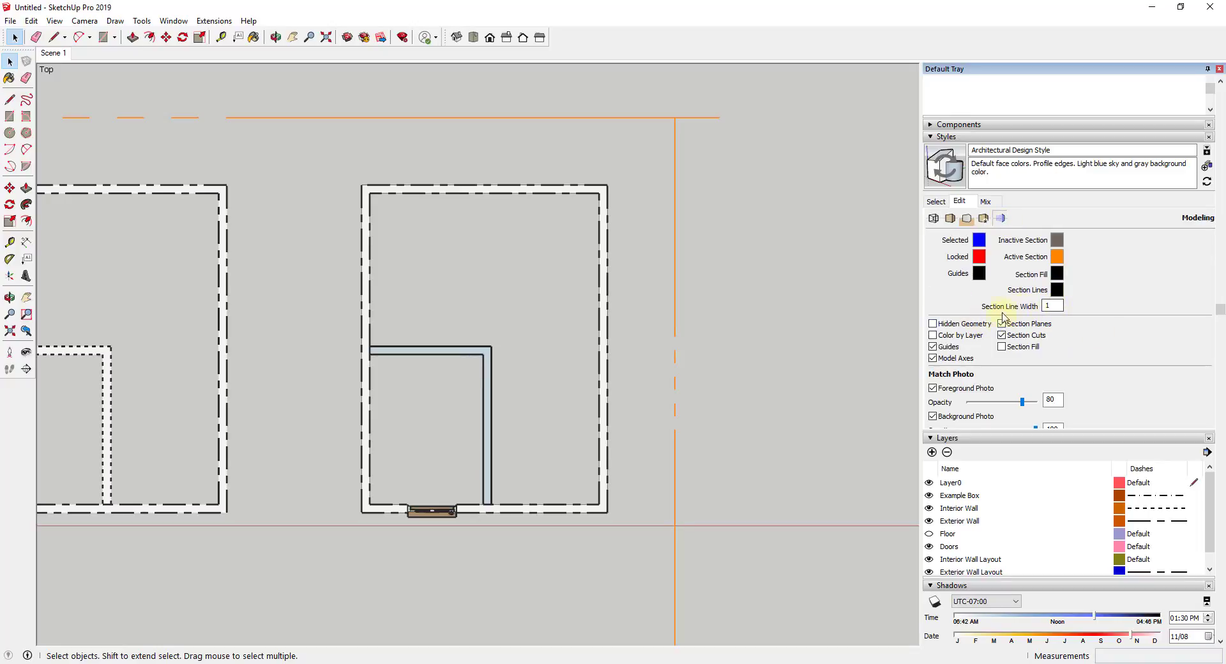